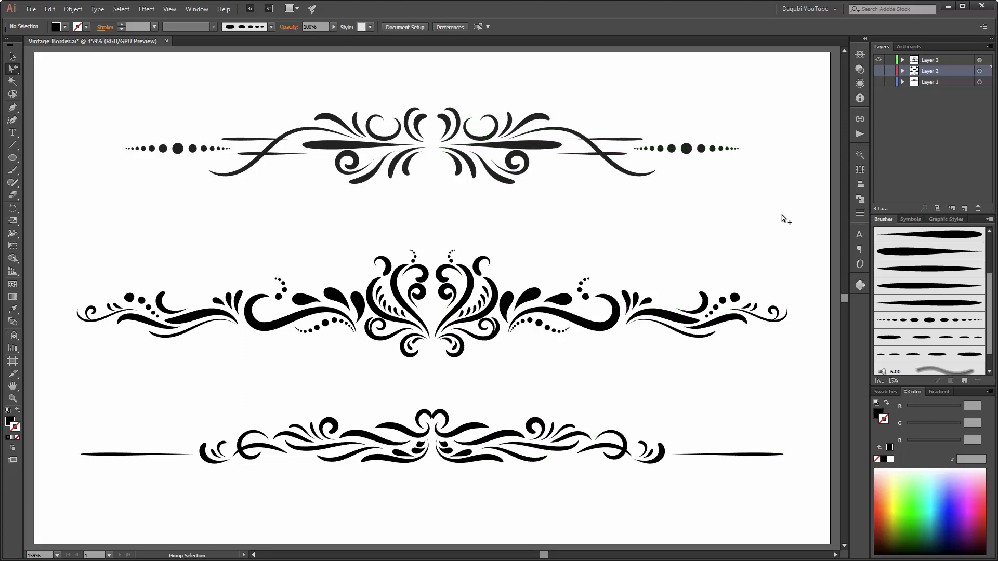
- Examine the brush shapes on Layer 2 with Layer 3 hidden, then restore the original layer visibility
left_click(878, 60)
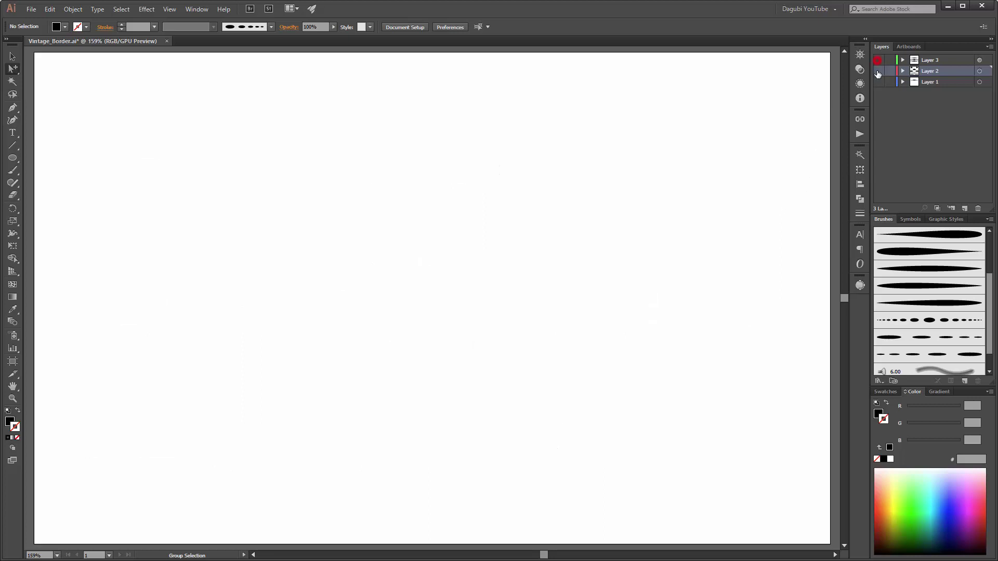
left_click(878, 70)
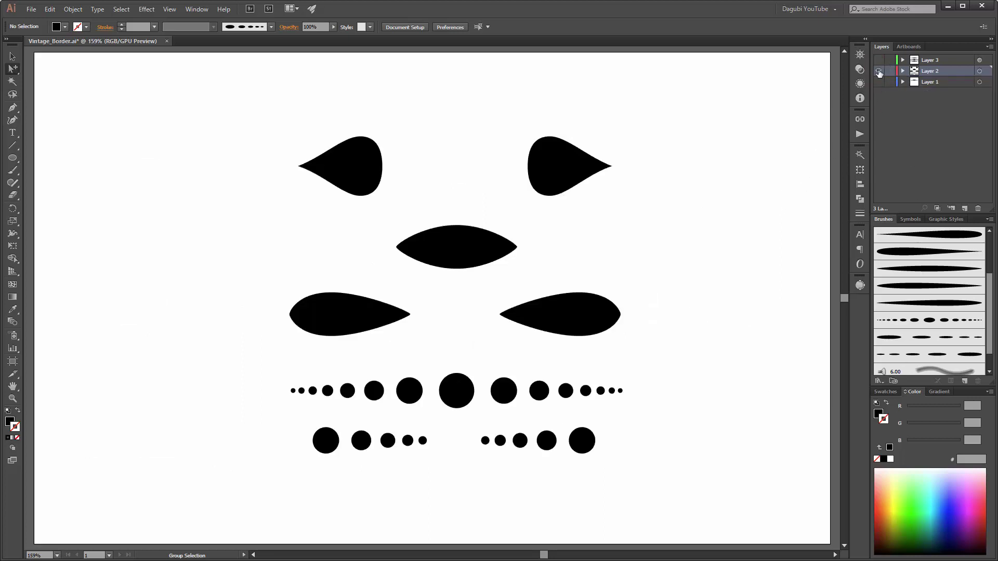
left_click(878, 71)
left_click(879, 60)
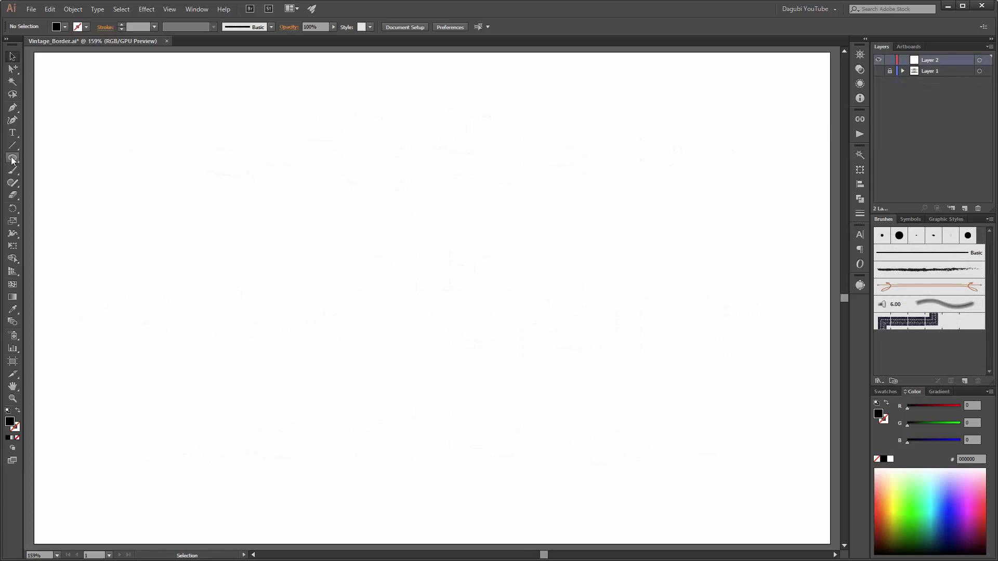
- Draw a black circle about 58 mm in diameter and move its left anchor point about 32 mm horizontally outward
left_click_drag(12, 158, 54, 180)
left_click_drag(389, 190, 515, 326)
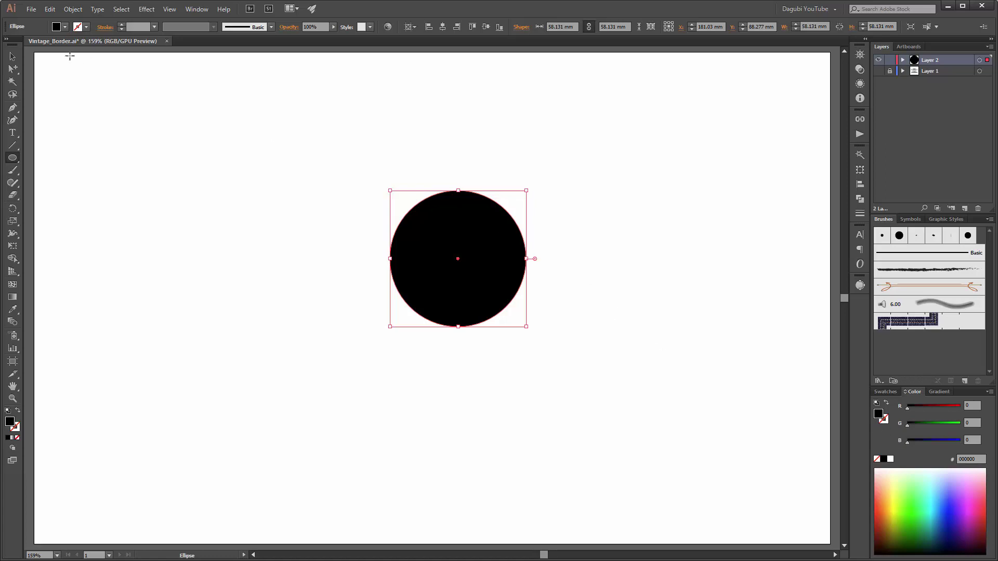
left_click_drag(12, 68, 56, 73)
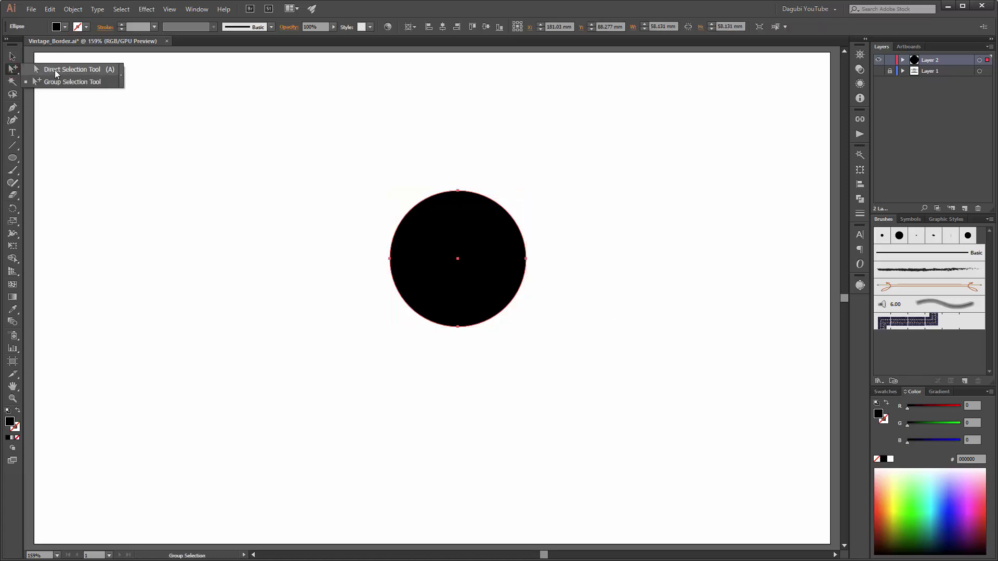
left_click(53, 71)
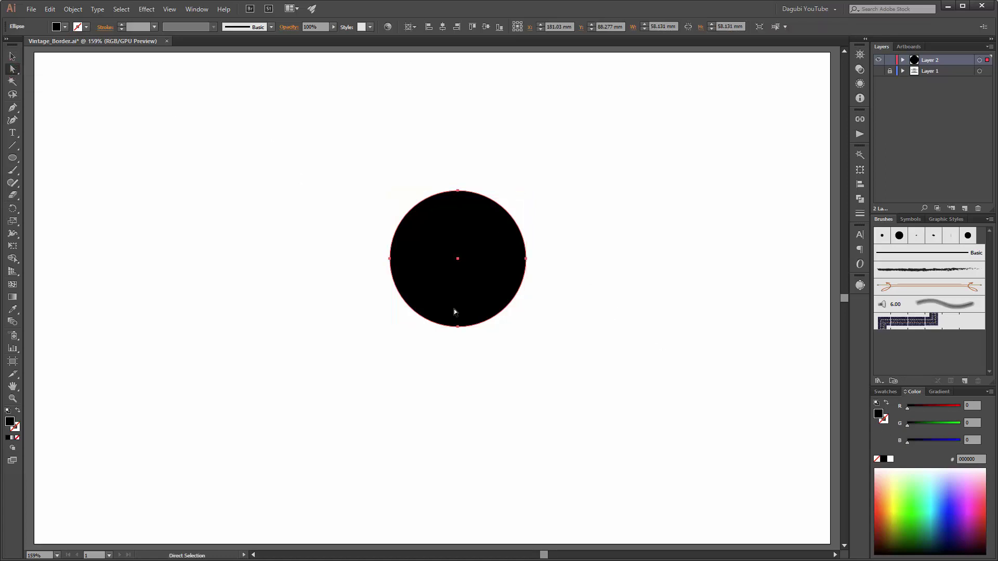
left_click(390, 258)
left_click_drag(389, 259, 373, 259)
key("shift+Left")
key("shift+Left")
key("shift+Left")
key("shift+Left")
key("shift+Left")
key("shift+Left")
key("shift+Left")
key("shift+Left")
key("shift+Left")
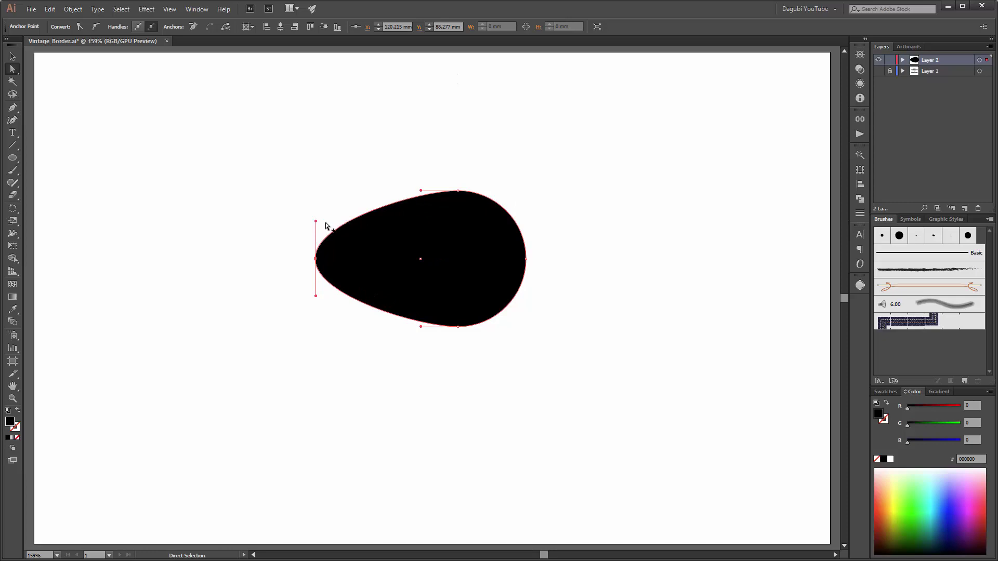
- Pull both handles of the stretched anchor inward into a sharp tip, and flatten the rounded end by moving its anchor about 7 mm inward
left_click_drag(316, 221, 372, 237)
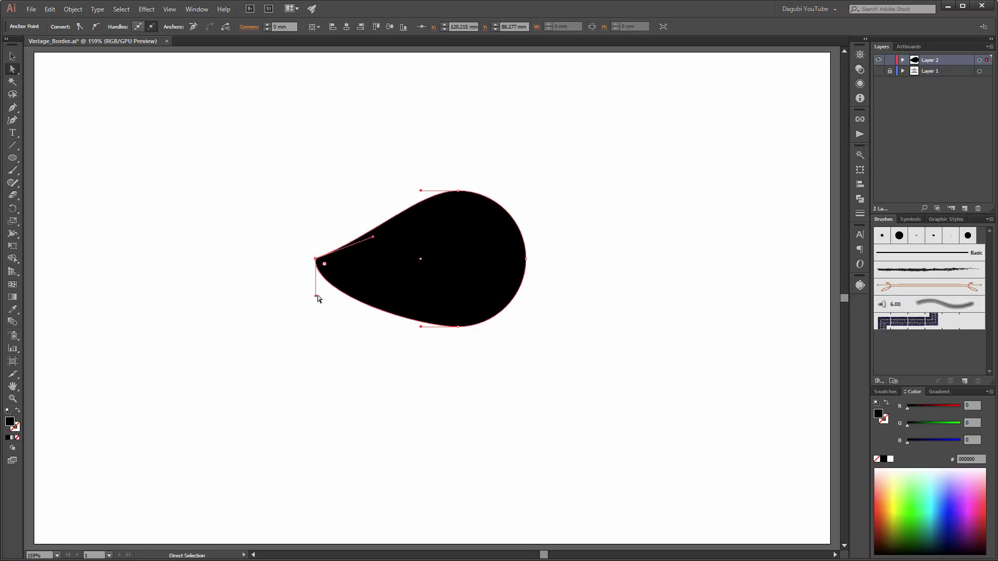
left_click_drag(316, 297, 373, 278)
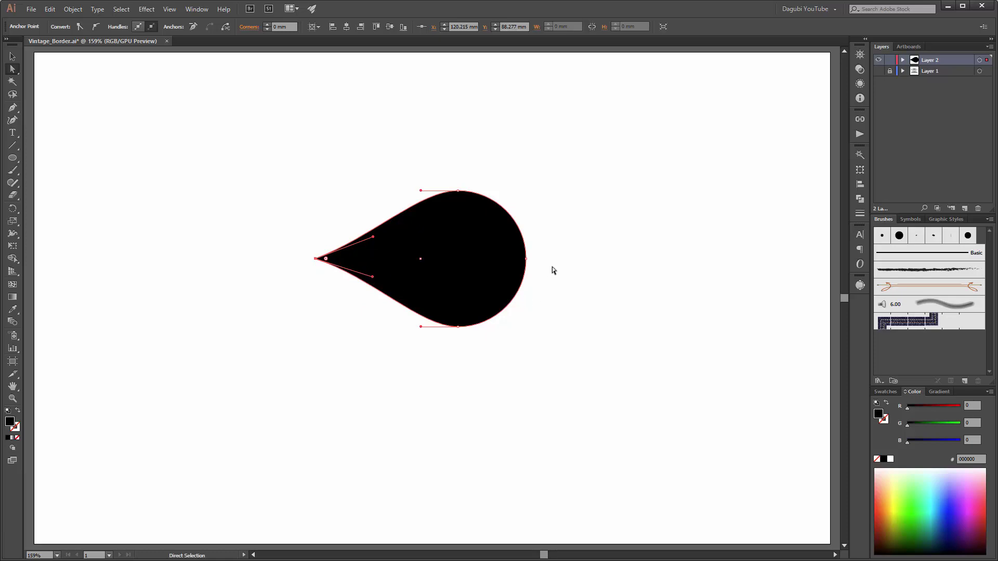
left_click(525, 259)
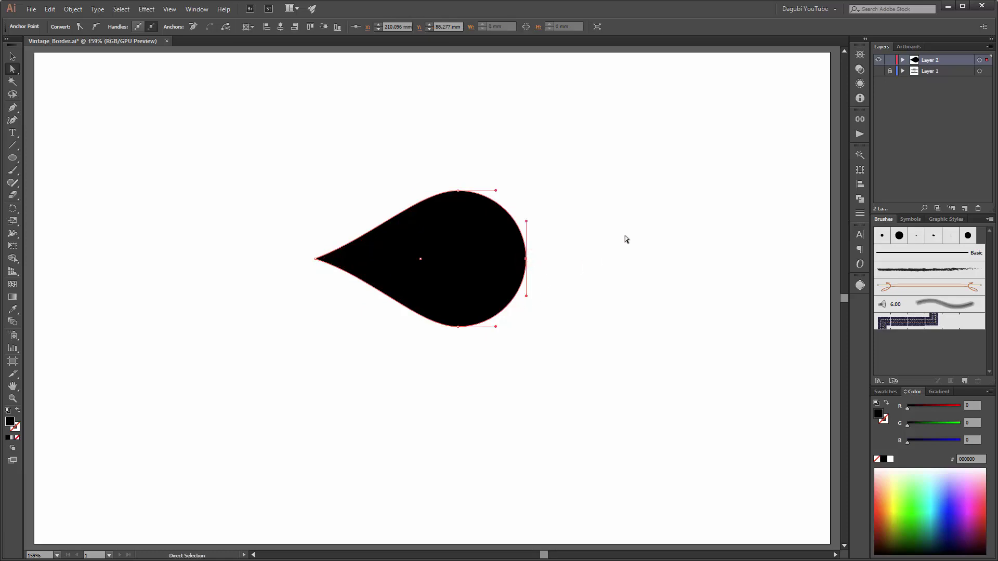
key("Left")
key("Left")
key("Left")
key("Left")
key("Left")
key("Left")
key("Left")
key("Left")
key("Left")
key("Left")
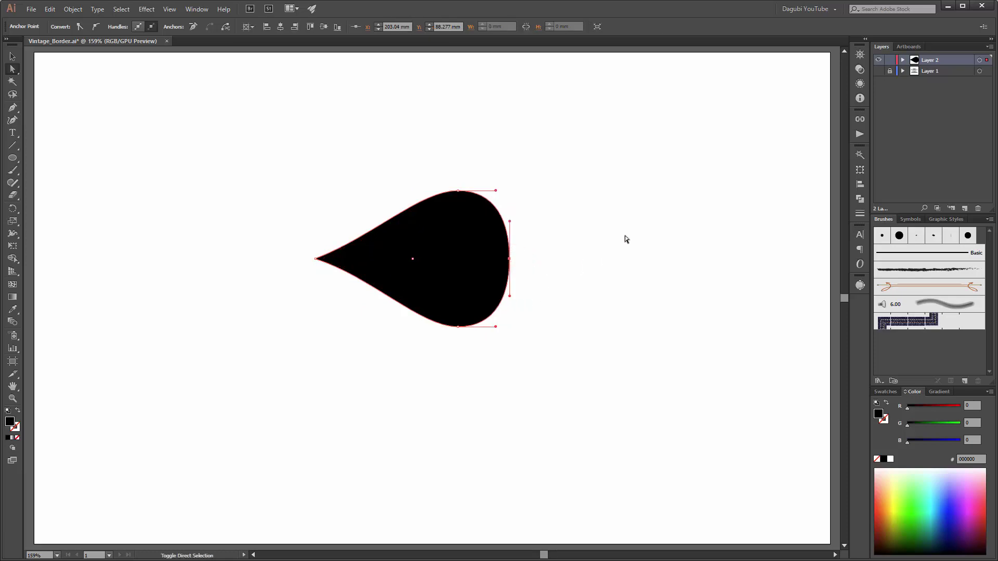
key("Left")
- Scale the teardrop proportionally down to about 34 × 24 mm and place it near the artboard's upper middle
left_click_drag(475, 217, 474, 147)
left_click(12, 56)
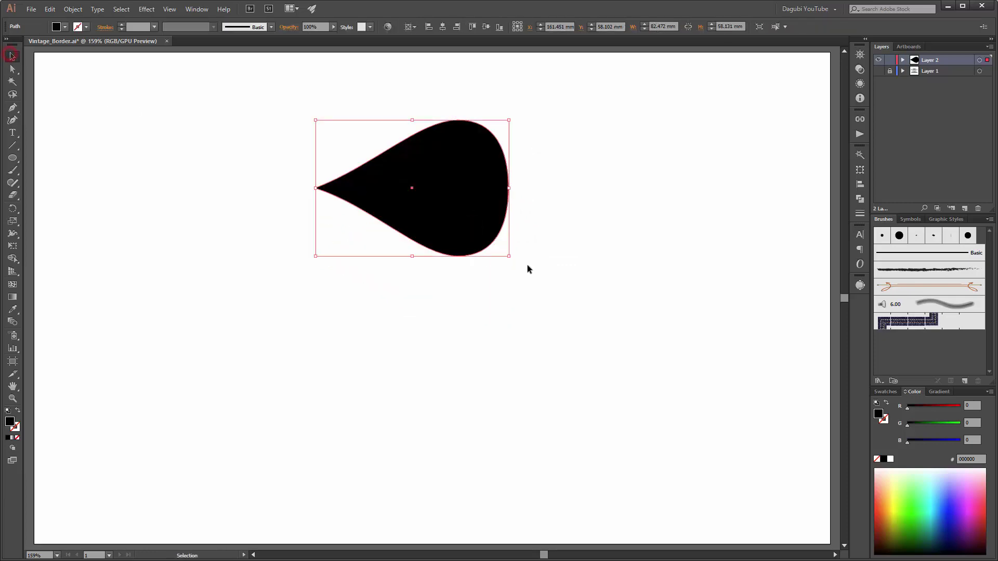
left_click_drag(509, 255, 396, 178)
left_click_drag(373, 140, 457, 119)
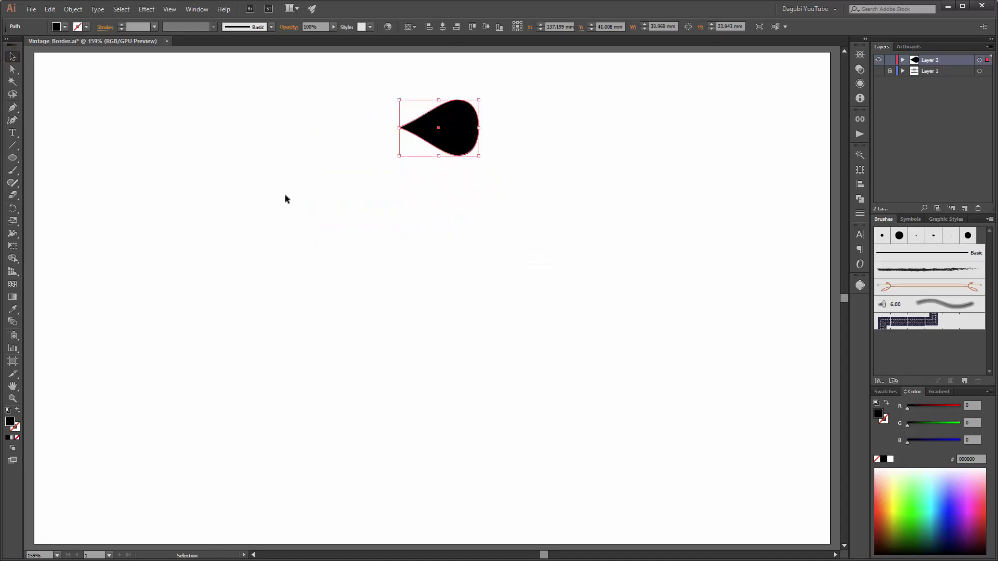
- Draw a black ellipse about 43 mm wide and 18 mm high below the teardrop
left_click_drag(12, 158, 62, 181)
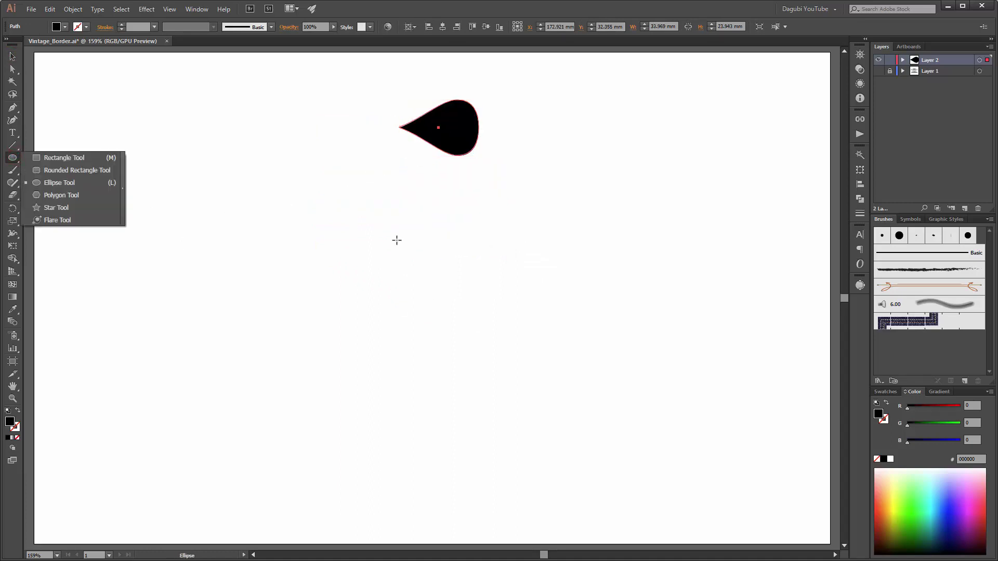
left_click_drag(387, 202, 488, 245)
scroll(437, 211, "up", 3)
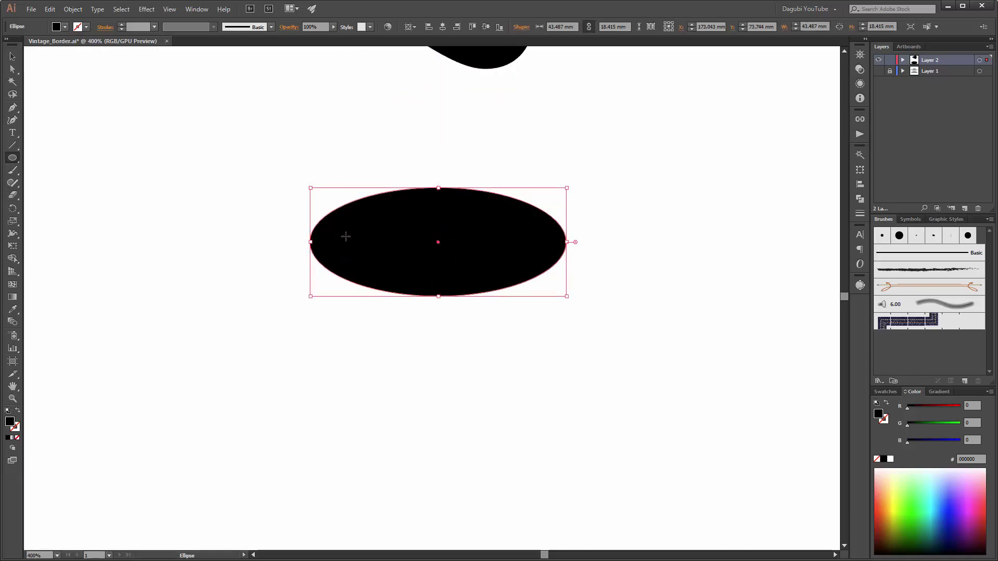
- Shorten the handles of the ellipse's left and right anchor points with the Scale tool to make both ends pointed
key("a")
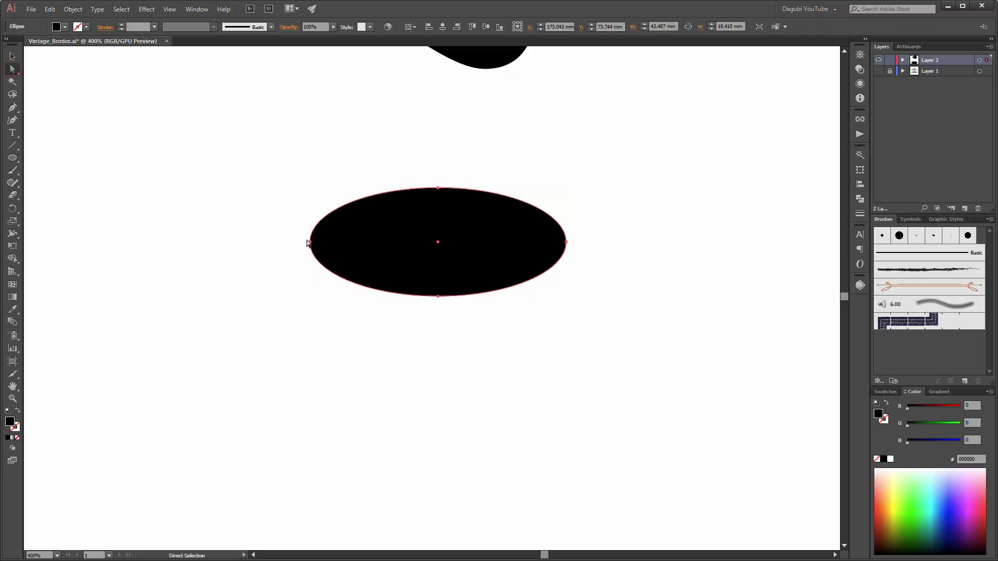
left_click(310, 242)
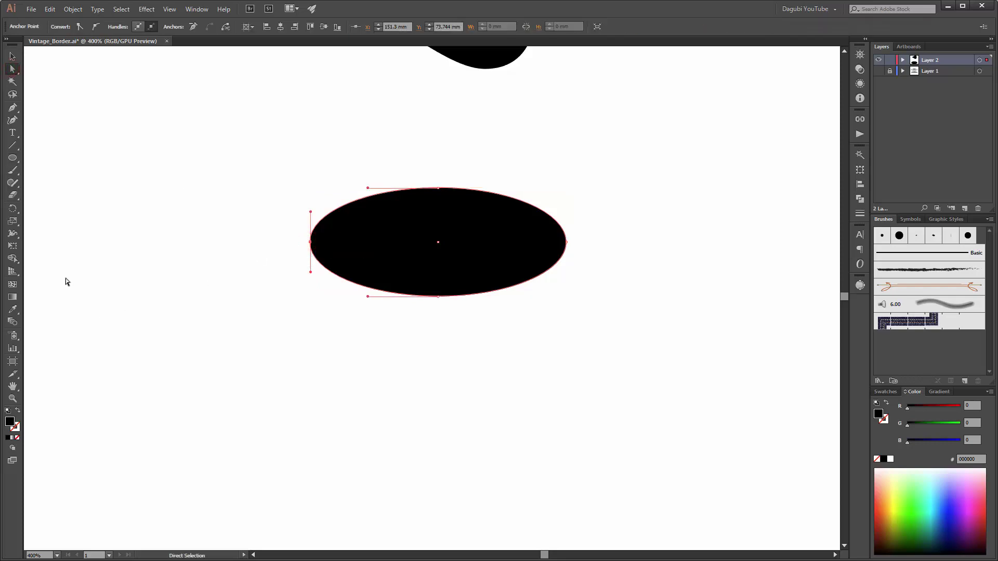
left_click(13, 221)
left_click_drag(310, 213, 311, 242)
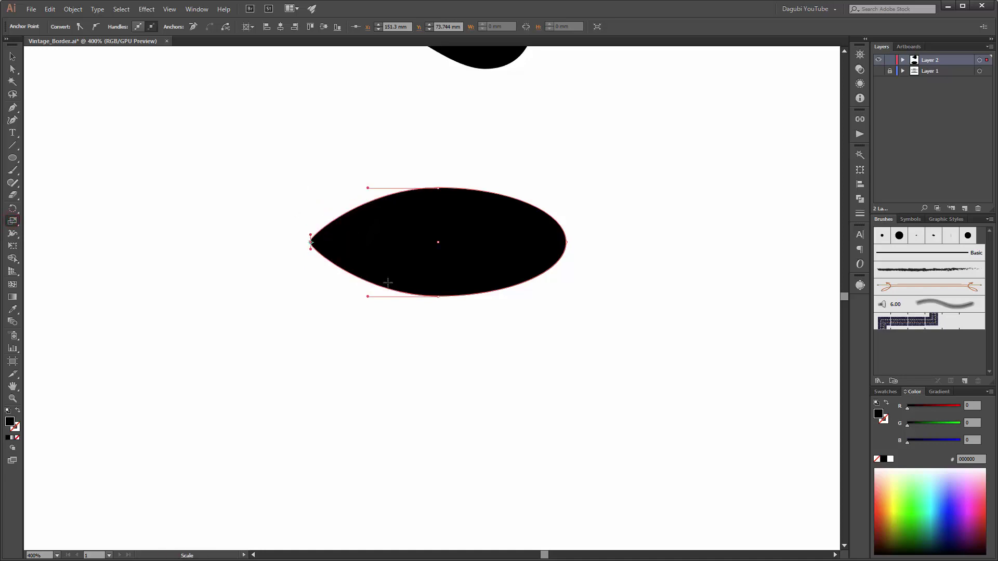
left_click(567, 243, "ctrl")
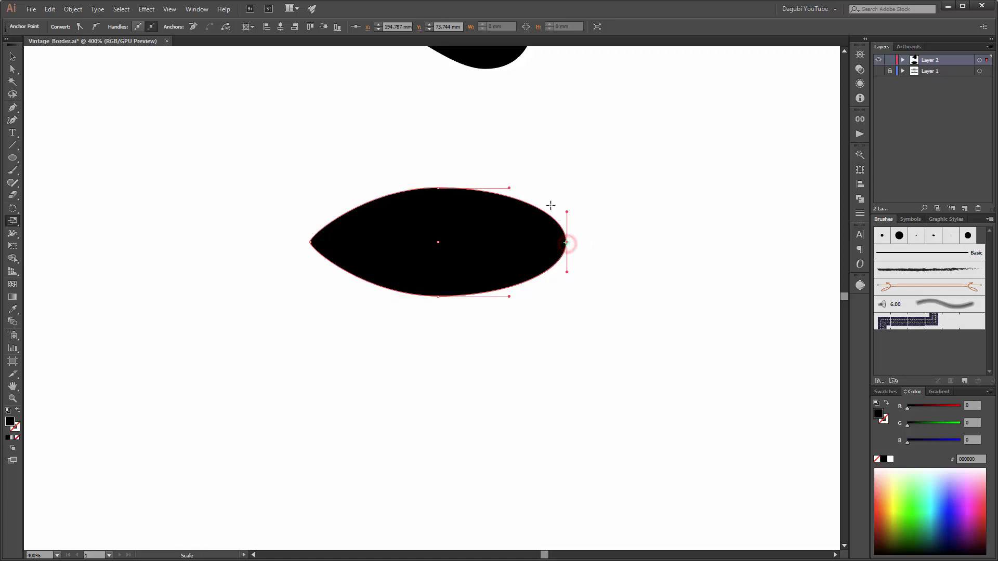
left_click_drag(567, 212, 566, 241)
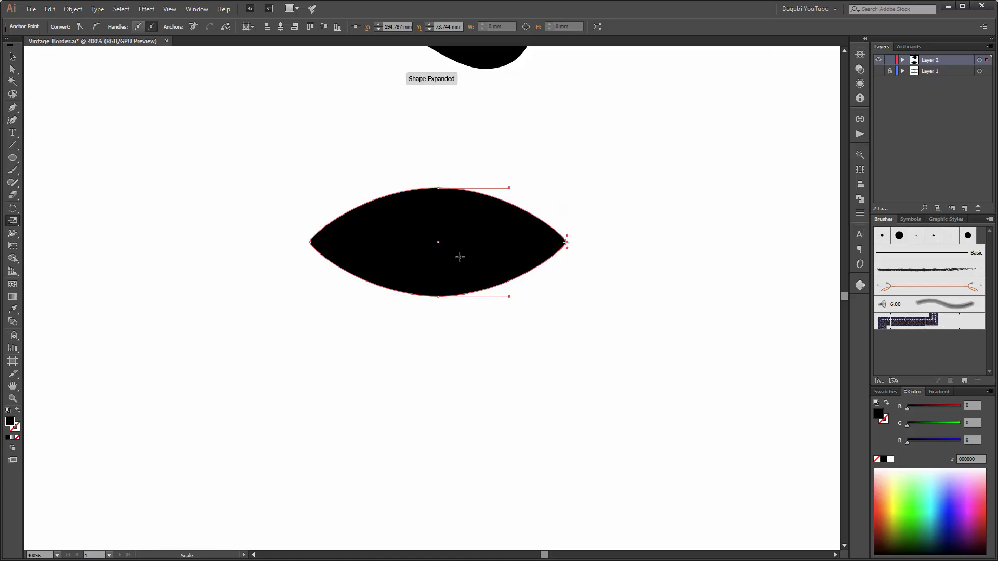
- Flatten the pointed ellipse to about 16 mm high beneath the teardrop and place a duplicate directly below it
left_click(13, 56)
scroll(345, 214, "down", 2)
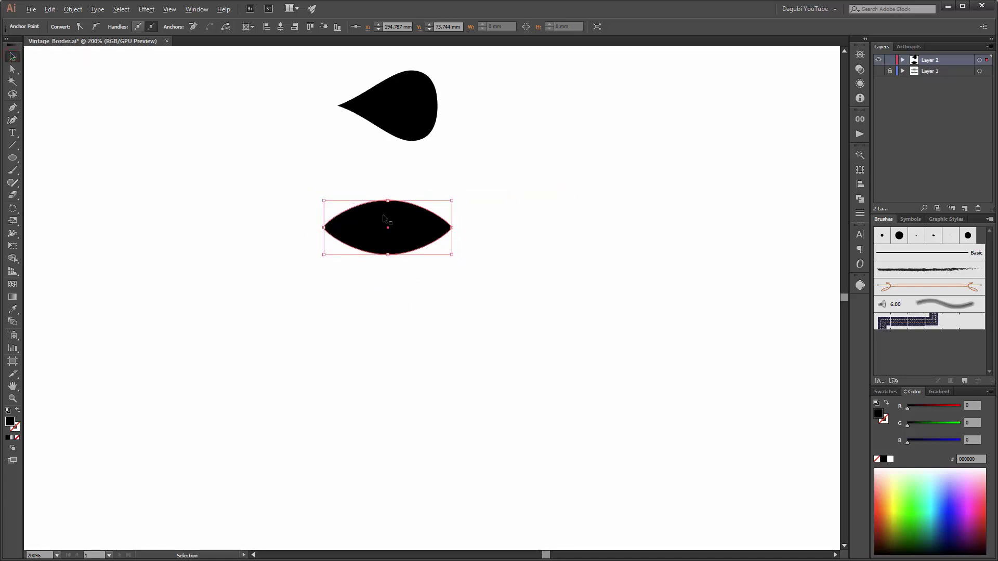
left_click_drag(407, 224, 401, 184)
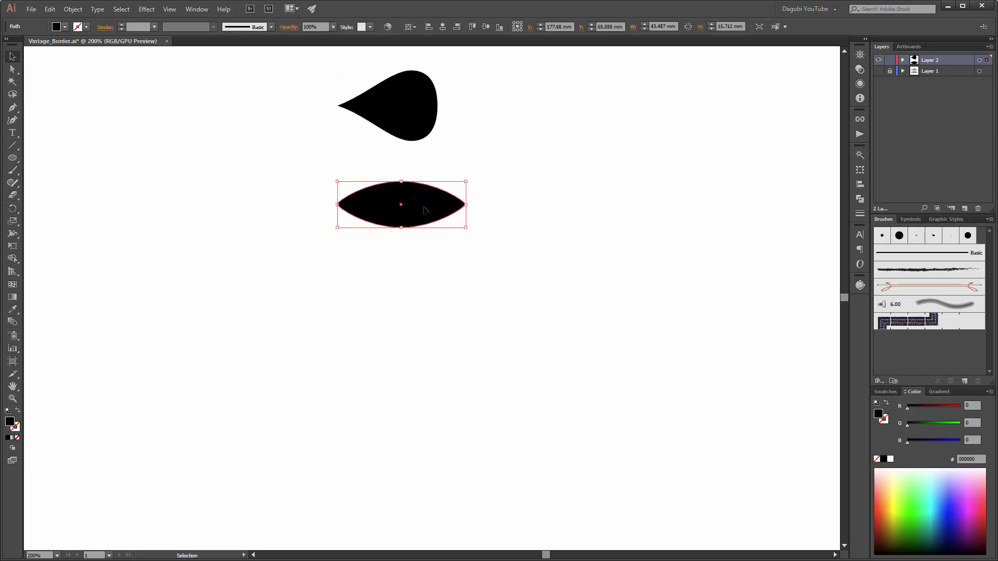
key("ctrl")
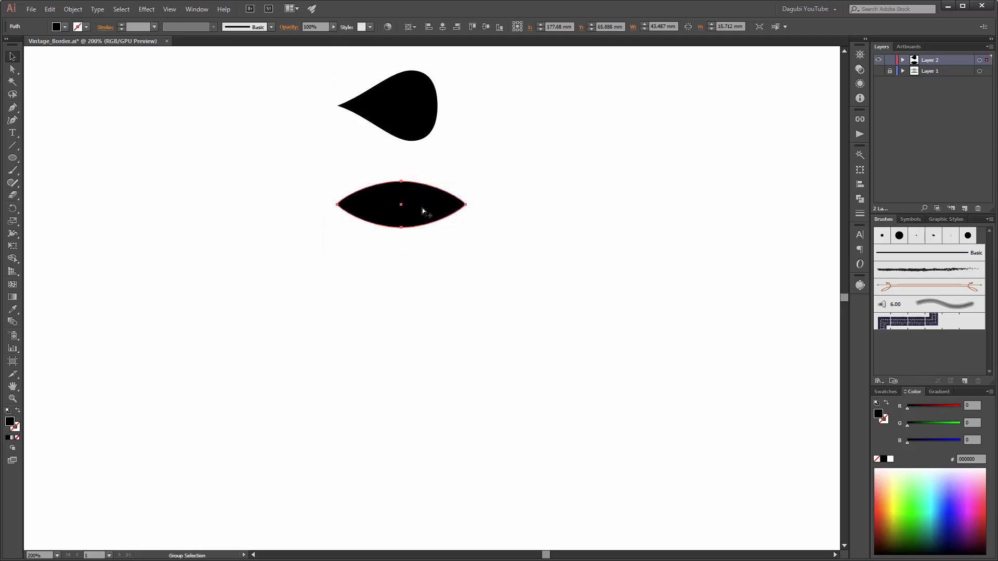
left_click_drag(424, 207, 422, 279)
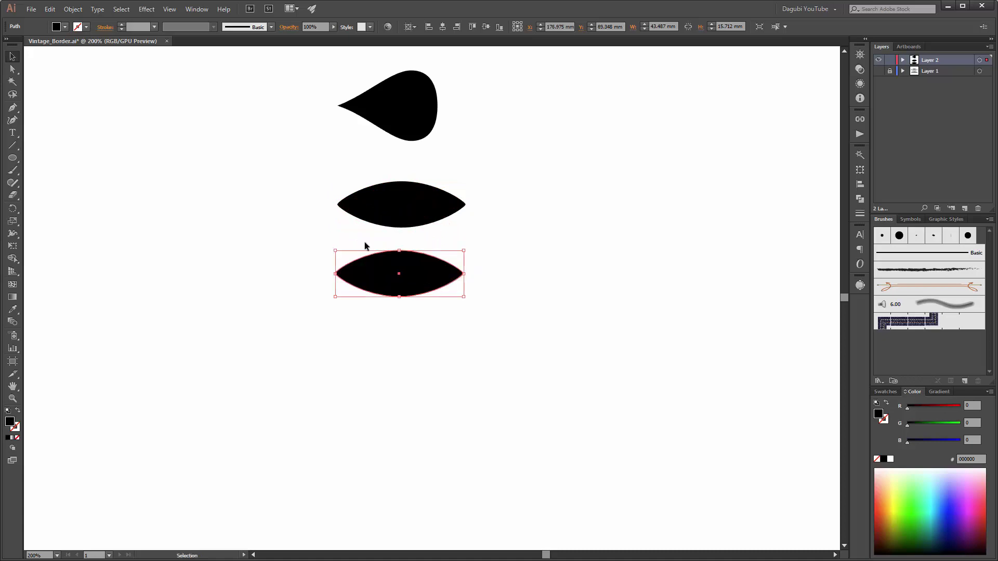
- Shift the duplicate's upper and lower anchor points toward its left end to form an elongated drop, and deselect it
left_click(12, 68)
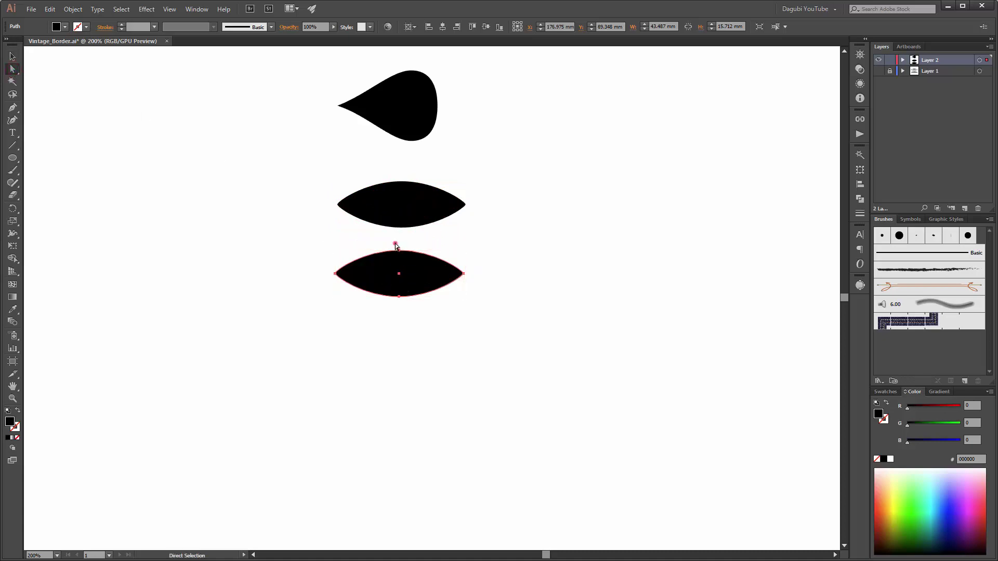
left_click(402, 289)
key("Left")
key("Left")
key("Left")
key("Left")
key("Left")
key("Left")
key("Left")
key("Left")
key("Left")
key("Left")
key("Left")
key("Left")
key("Left")
key("Left")
key("Left")
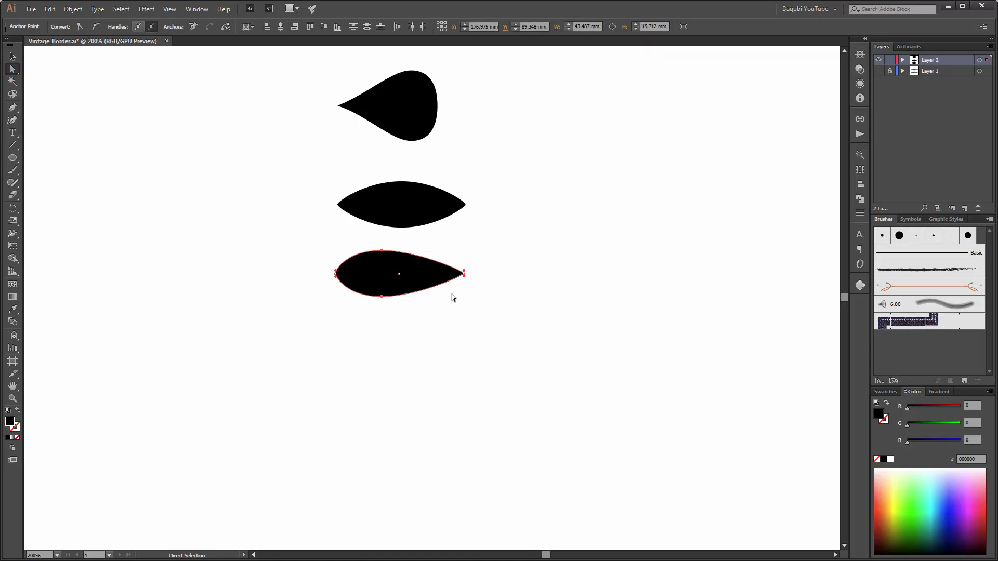
left_click(603, 215)
- Draw a black circle about 19 mm in diameter below the elongated drop
left_click(14, 159)
left_click(38, 184)
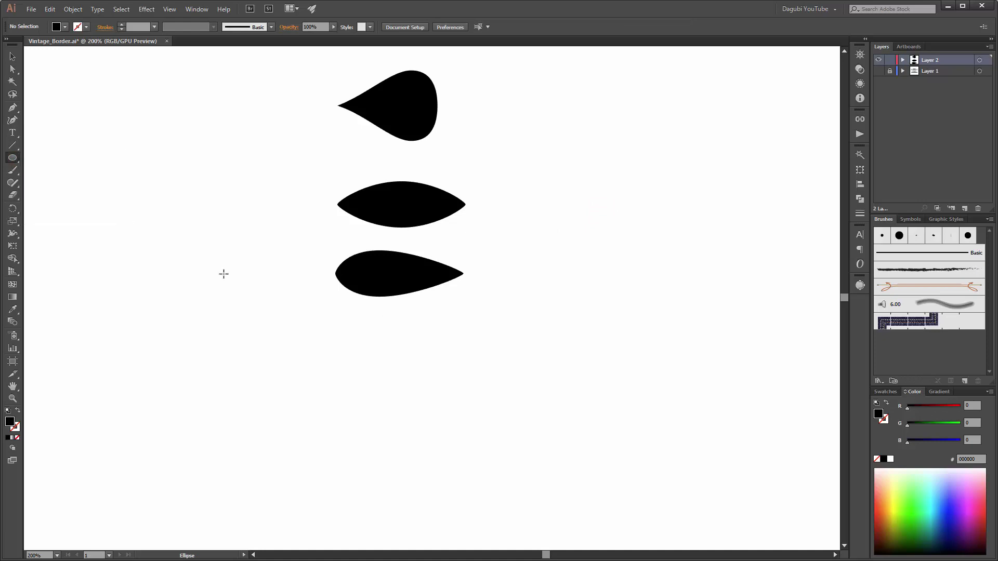
left_click_drag(390, 343, 412, 392)
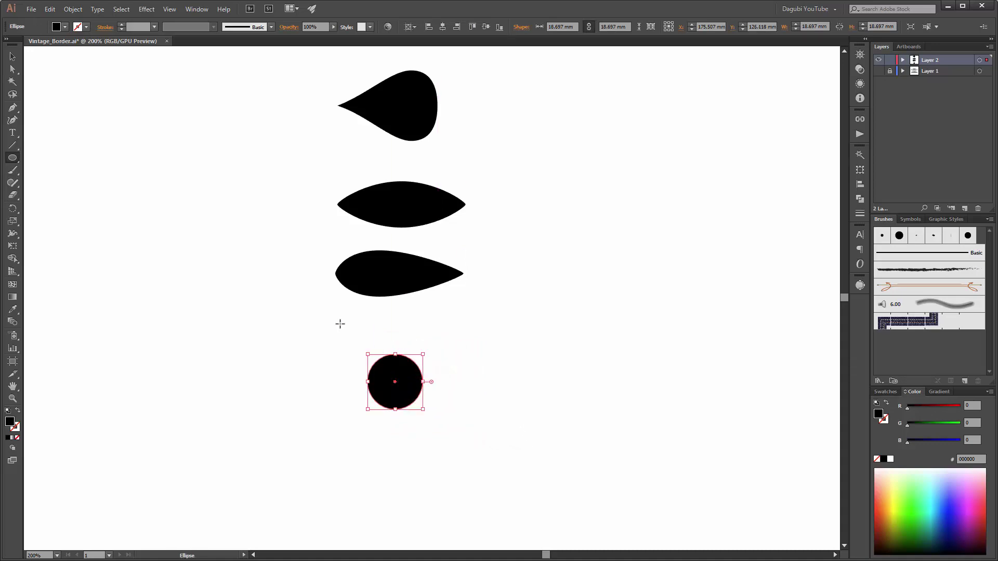
- Set up a previewed Transform effect on the circle with 7 copies and a horizontal move of 19.05 mm
left_click(147, 9)
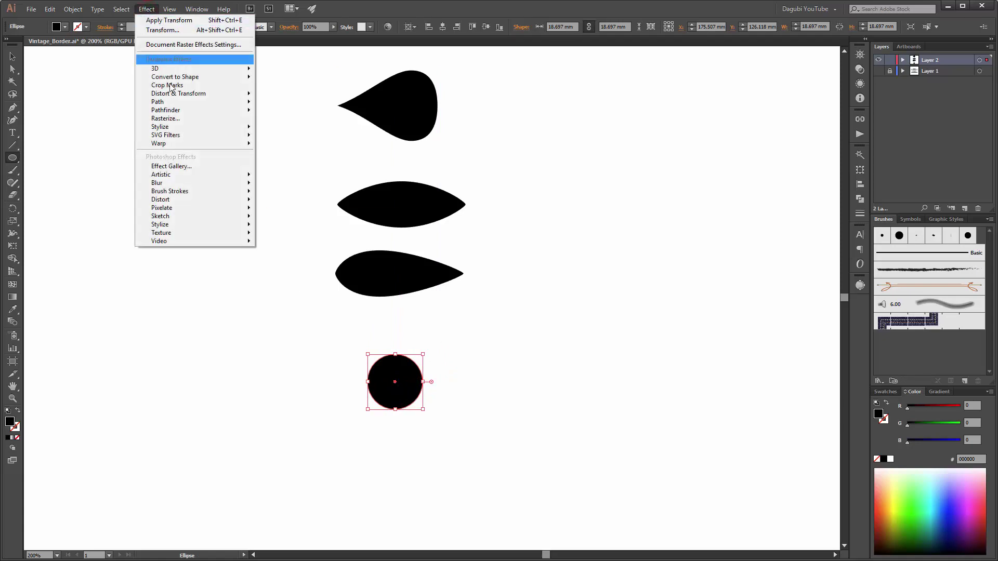
mouse_move(182, 97)
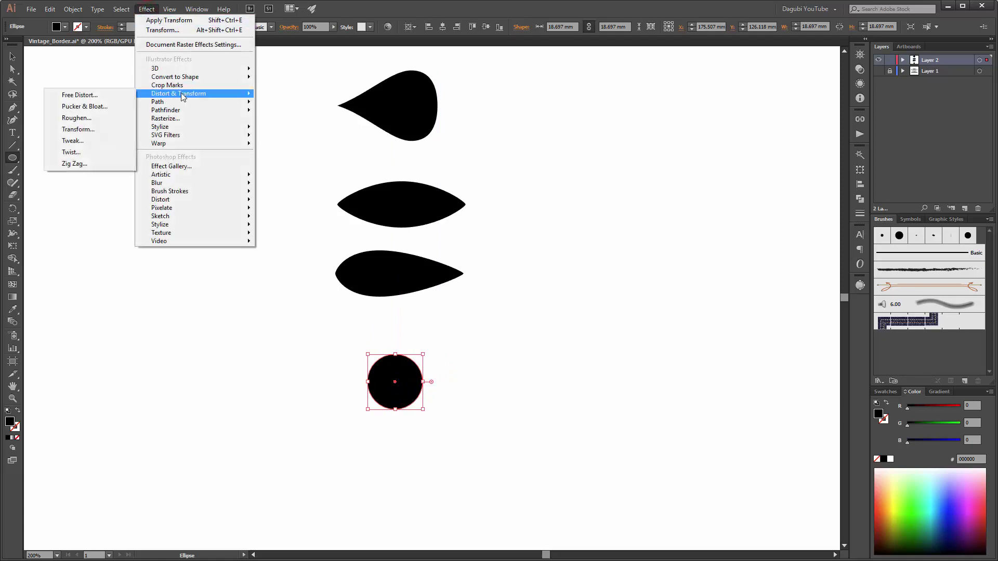
left_click(75, 129)
left_click_drag(188, 79, 197, 79)
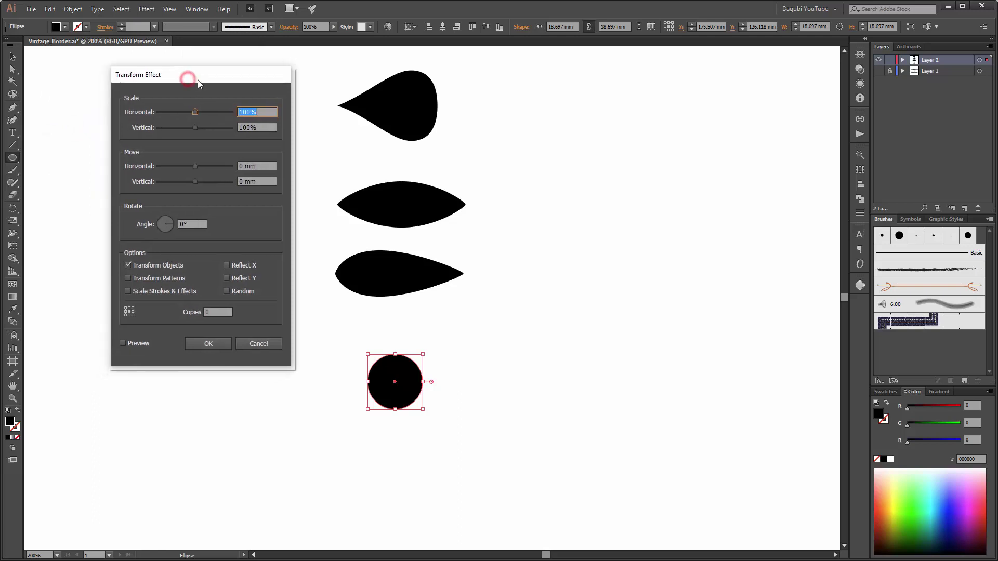
left_click(123, 344)
left_click(216, 312)
left_click_drag(194, 167, 214, 166)
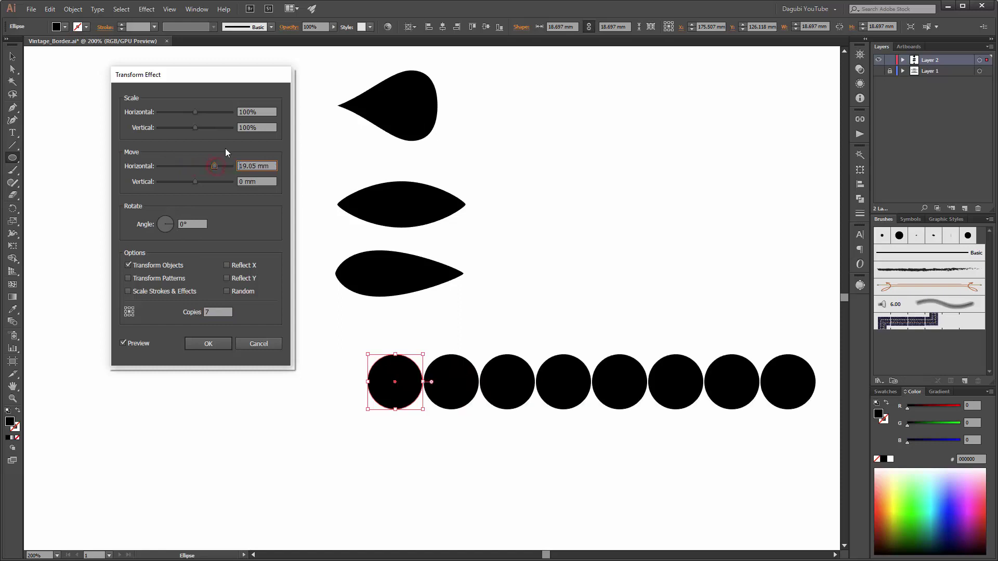
- Set the effect's horizontal and vertical scale to 75% and its horizontal move to about 25 mm, and apply it
double_click(251, 111)
type("75")
double_click(251, 127)
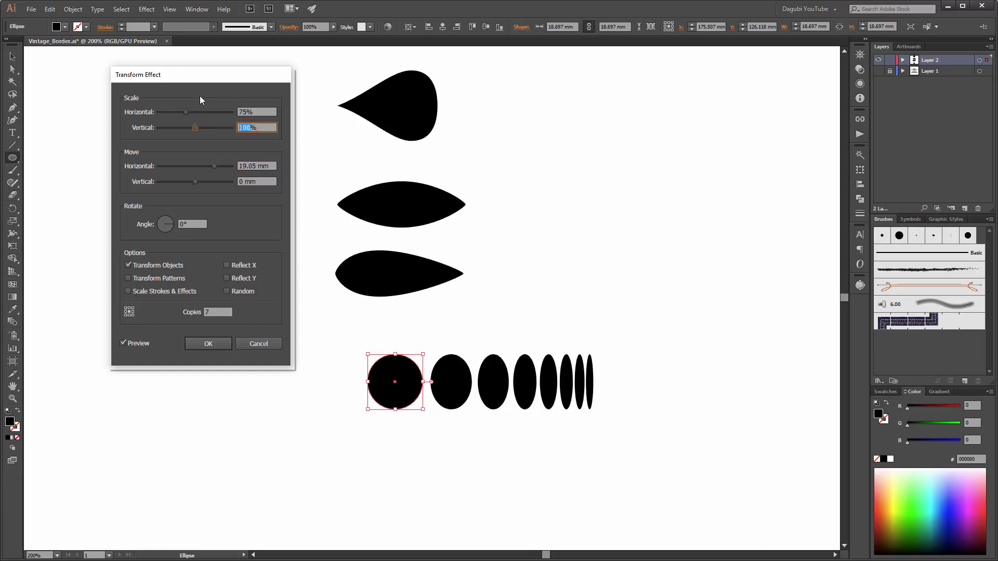
type("75")
left_click(260, 110)
left_click_drag(214, 166, 216, 167)
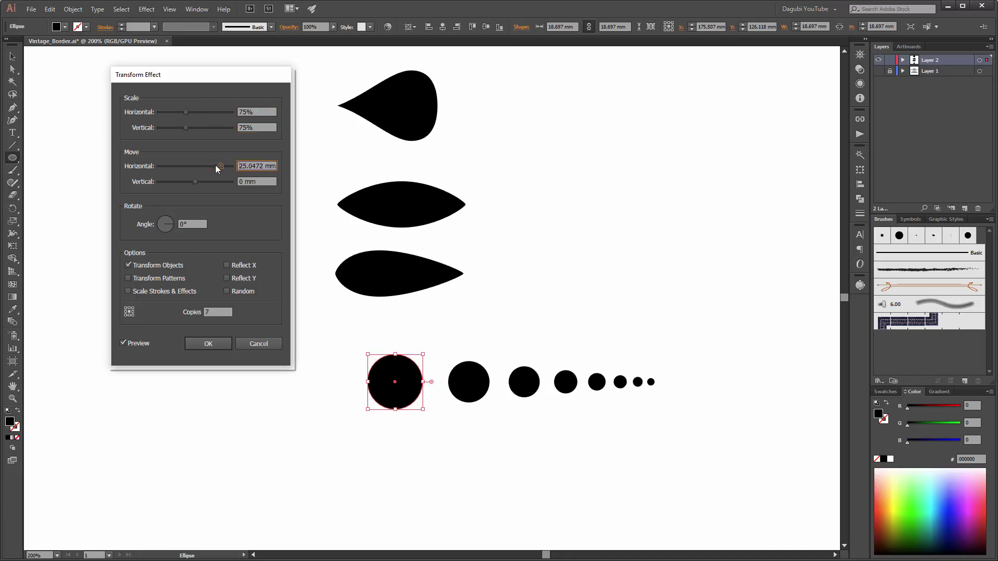
left_click(204, 345)
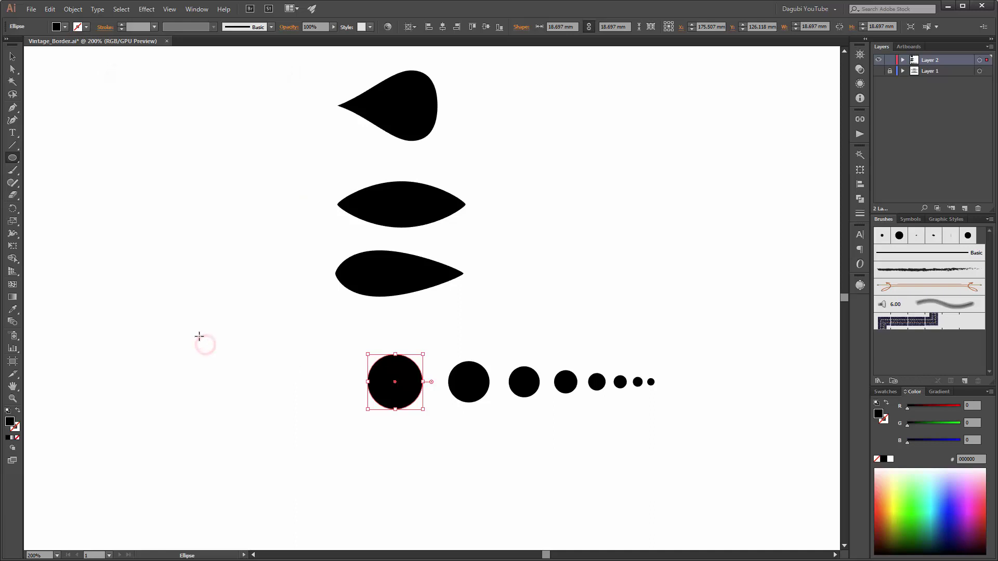
- Expand the appearance of the circle's Transform effect so the graduated dots become real, selected objects
left_click(73, 9)
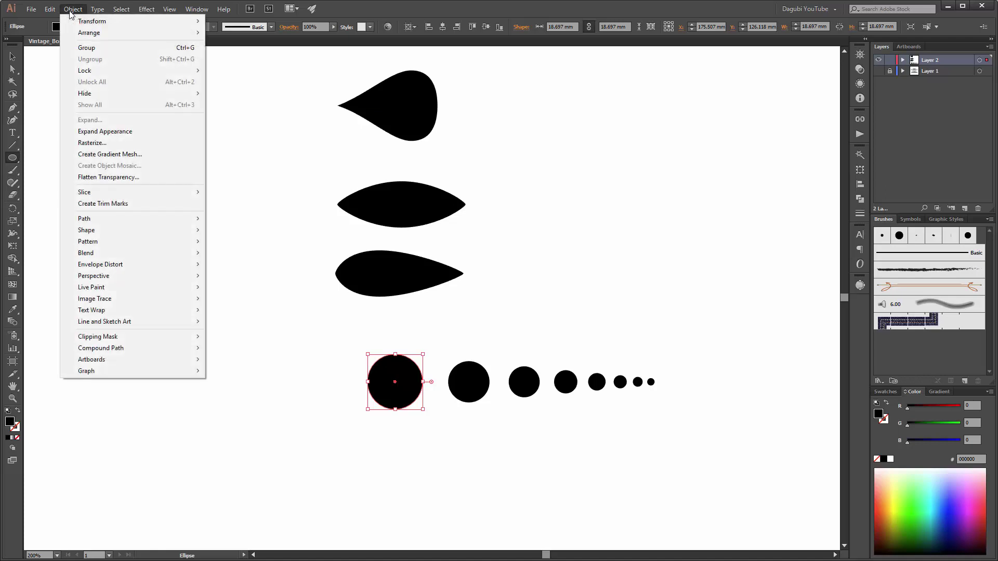
left_click(91, 136)
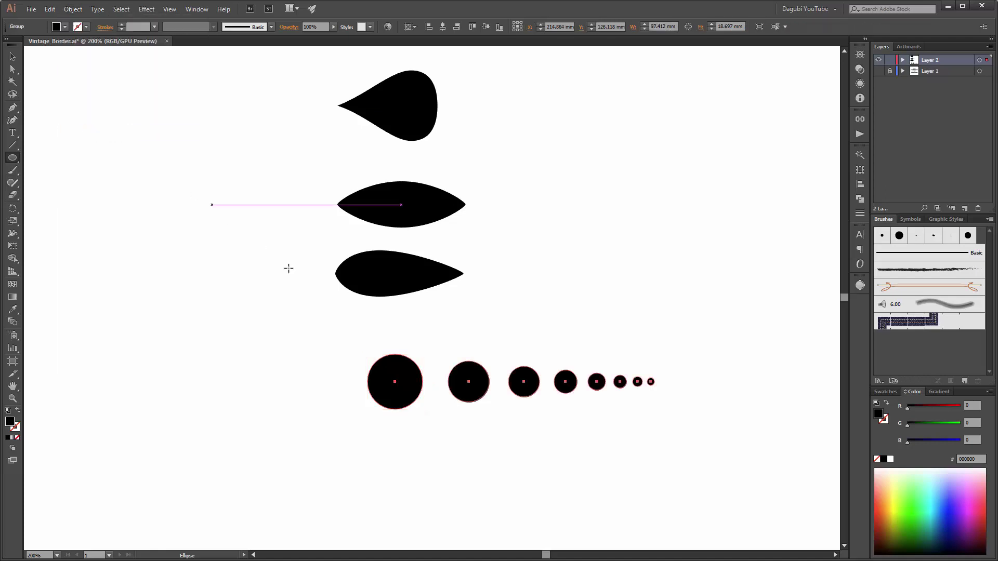
left_click(12, 57)
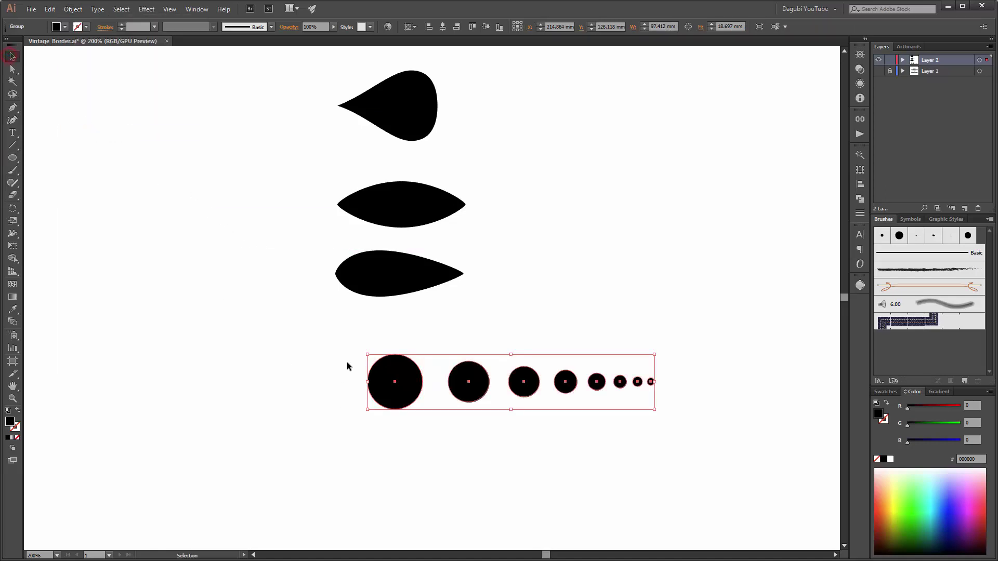
- Duplicate the row of graduated dots toward the left and flip the copy horizontally
left_click_drag(336, 354, 656, 456)
key("a")
left_click_drag(407, 394, 208, 401)
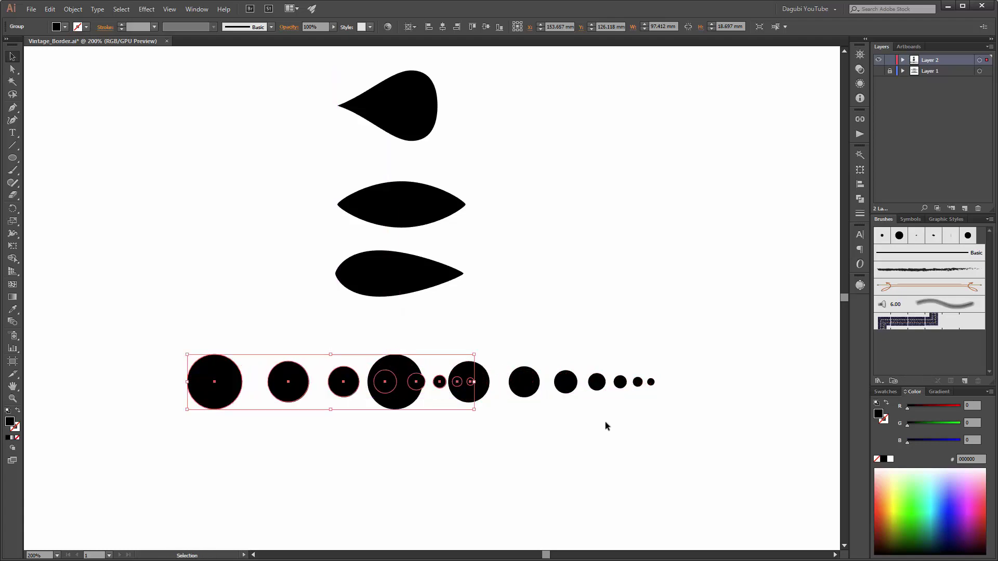
left_click(860, 170)
left_click(843, 149)
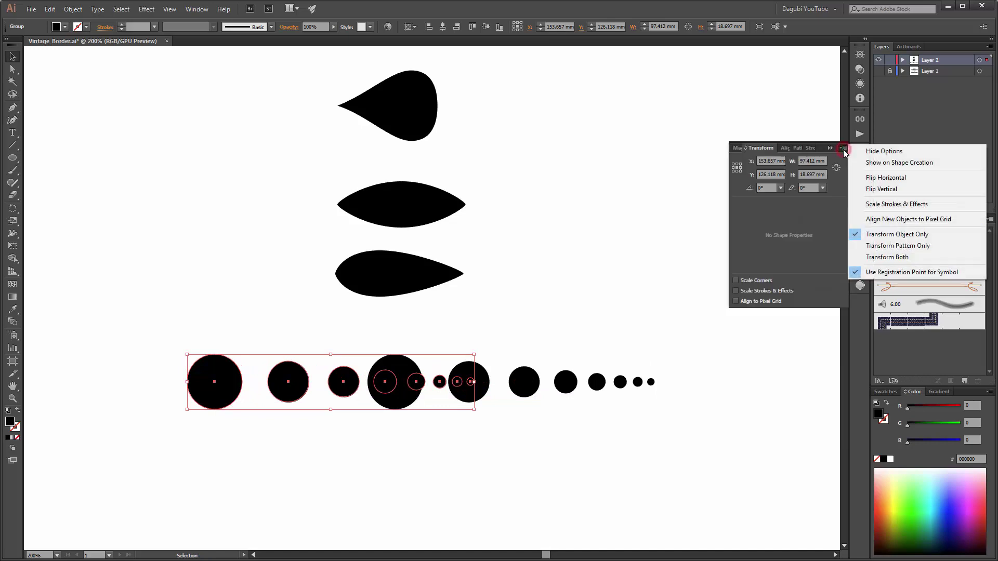
left_click(886, 178)
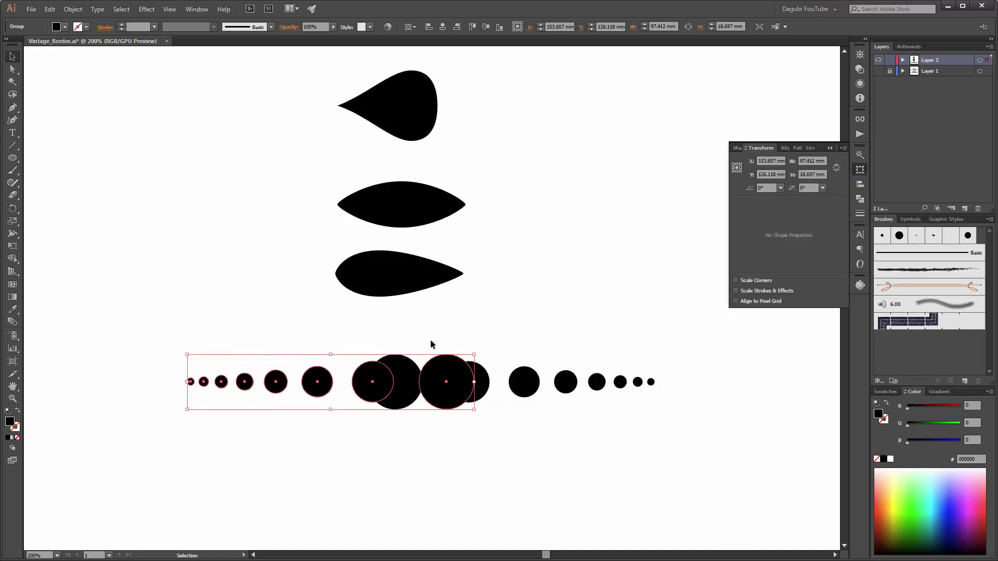
- Move the mirrored dot row so its largest circle coincides exactly with the largest circle of the original row
left_click_drag(452, 401, 421, 402)
scroll(401, 395, "up", 1)
scroll(399, 395, "up", 3)
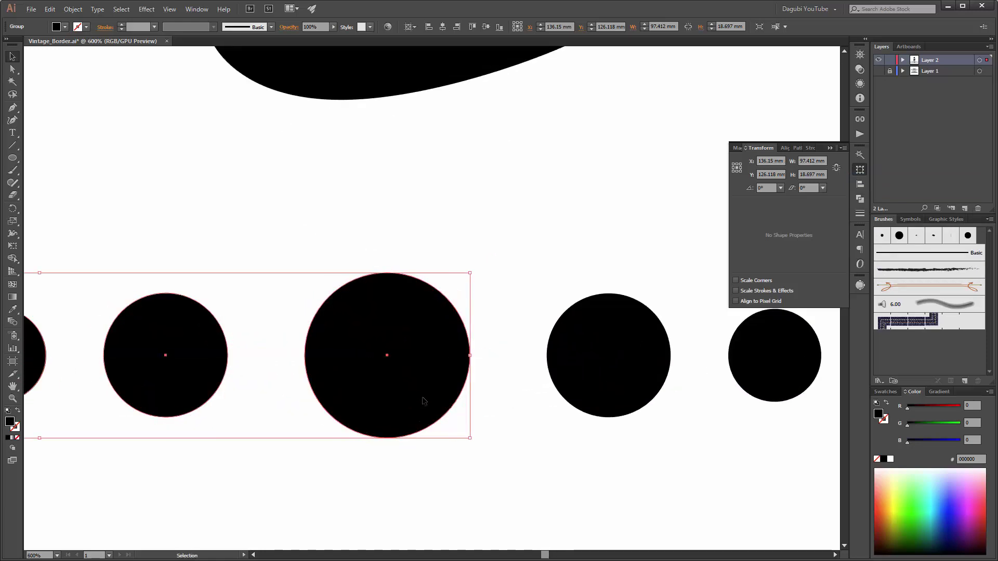
- Try moving one of the overlapping large centre circles off the other, and undo the move
left_click(78, 94)
key("a")
left_click_drag(412, 336, 422, 390)
key("ctrl+z")
scroll(455, 342, "up", 1)
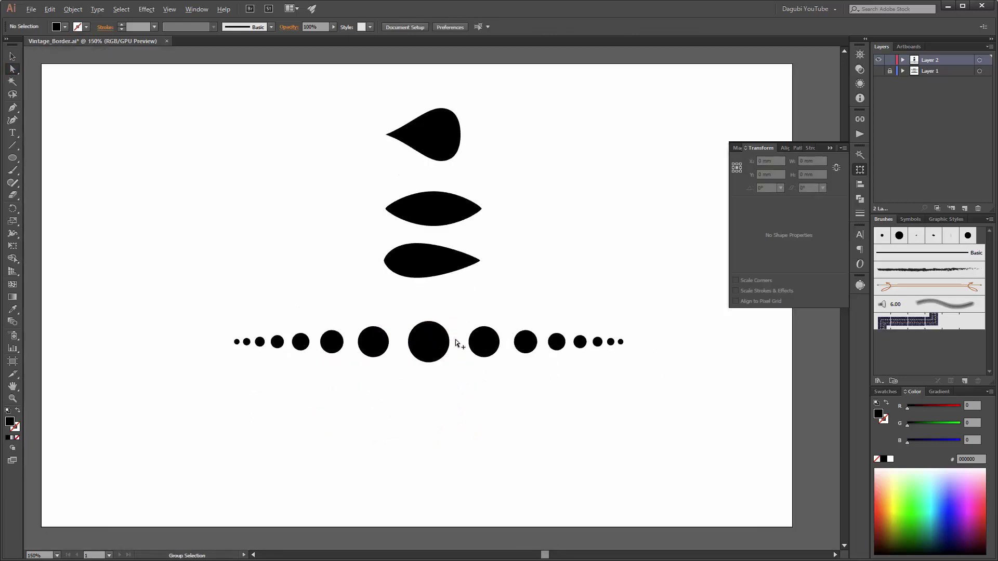
- Scale the whole symmetrical dot row down to about 119 by 13 mm and centre it beneath the elongated drop
left_click_drag(193, 313, 669, 420)
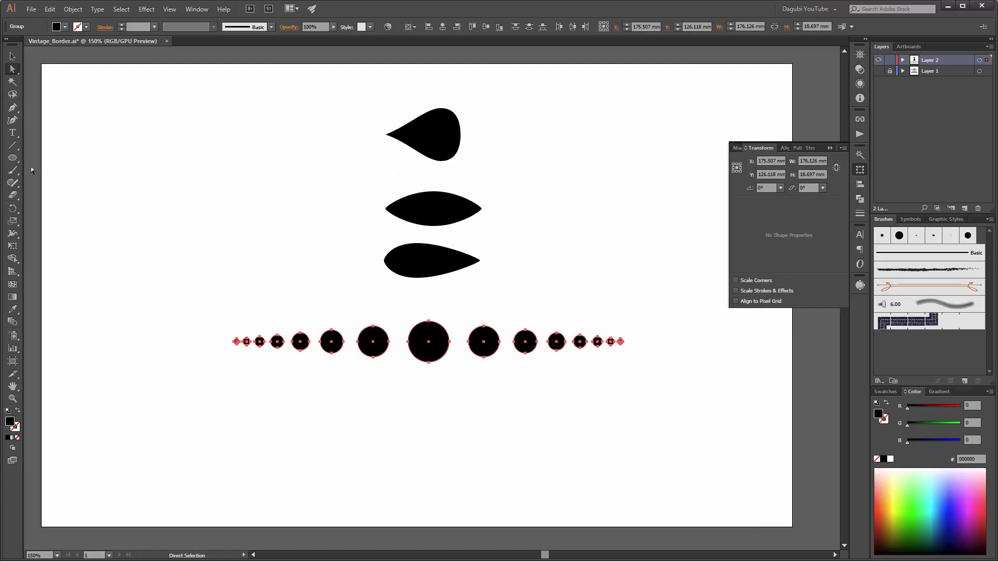
left_click(13, 244)
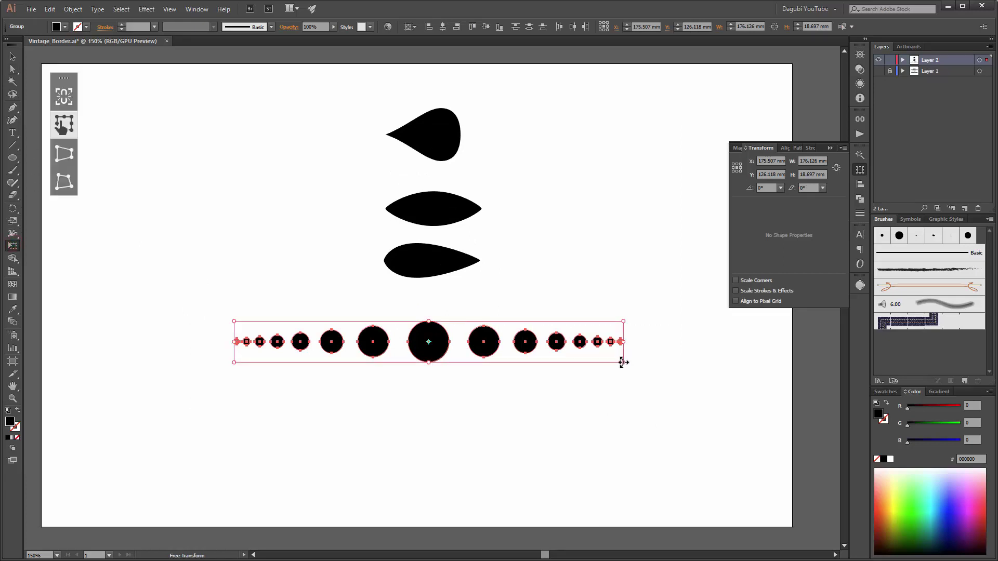
left_click_drag(623, 362, 499, 333)
left_click_drag(368, 344, 434, 328)
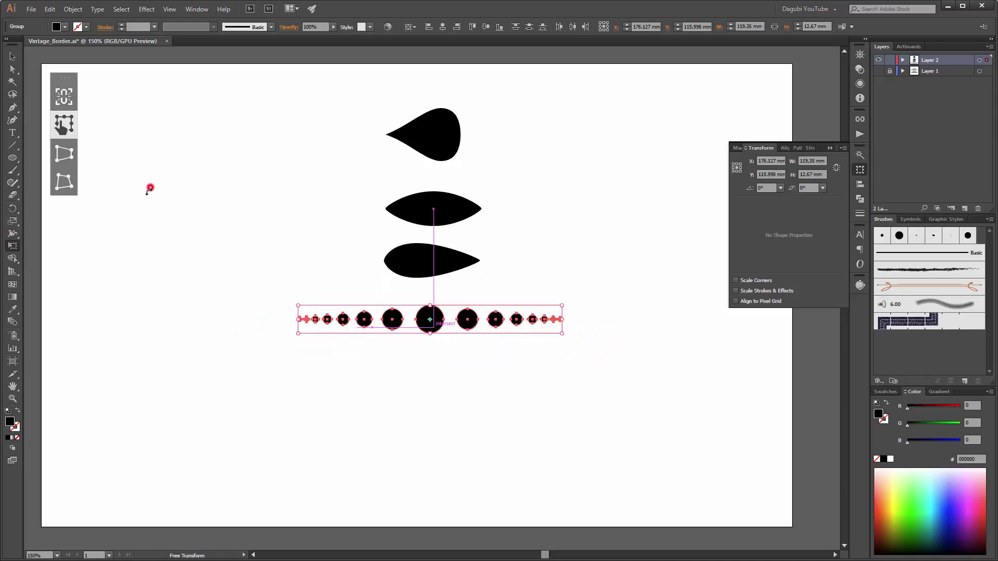
- Duplicate the five dots just right of the centre circle and place the copy below the symmetrical row
left_click(12, 69)
left_click(596, 304)
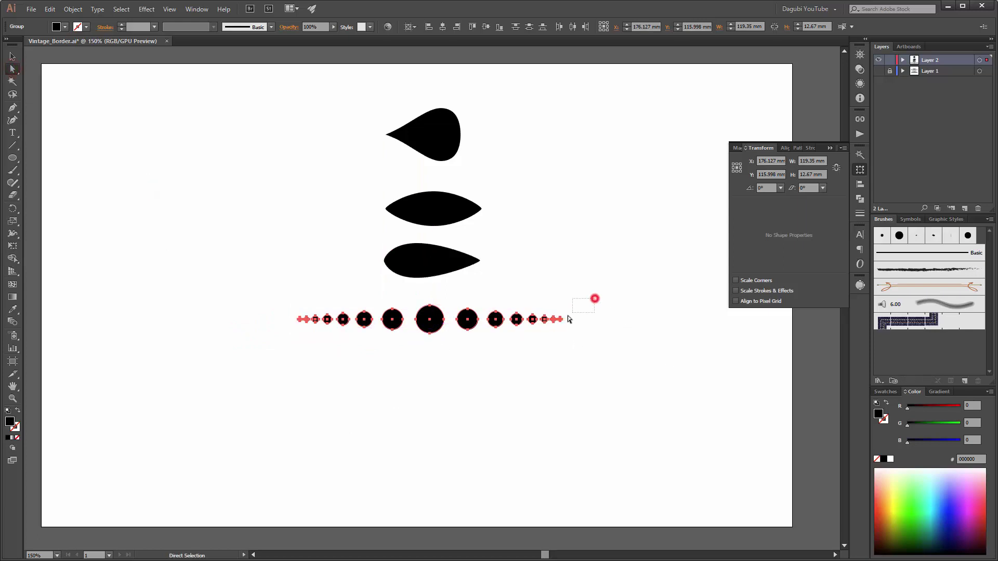
left_click_drag(459, 302, 538, 351)
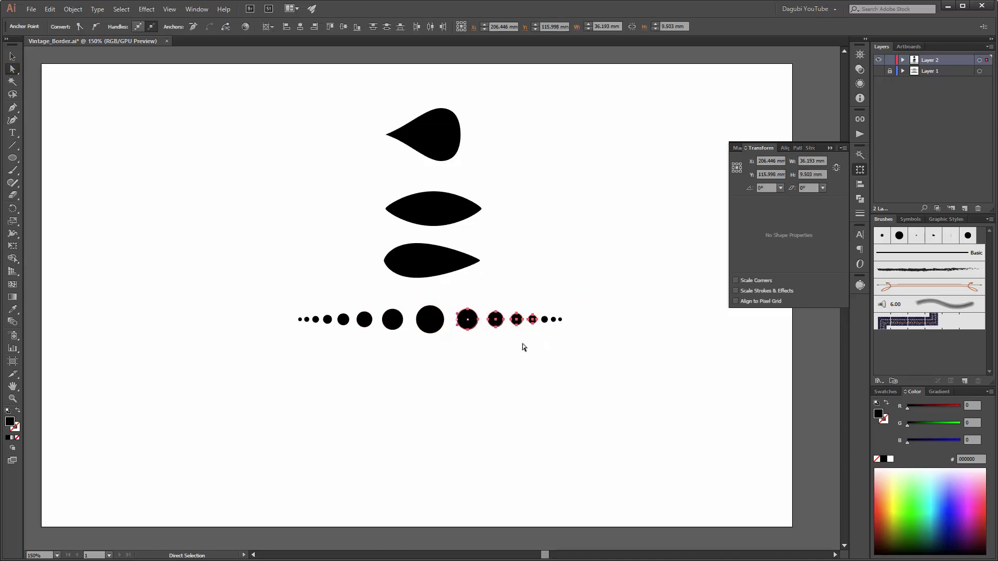
left_click_drag(12, 69, 42, 82)
left_click_drag(453, 342, 549, 300)
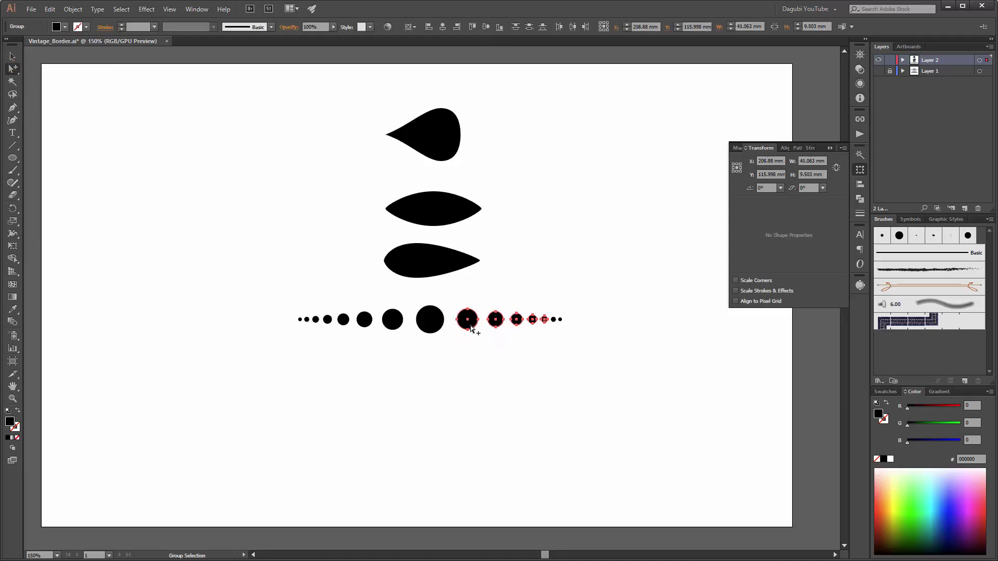
left_click_drag(471, 328, 419, 380)
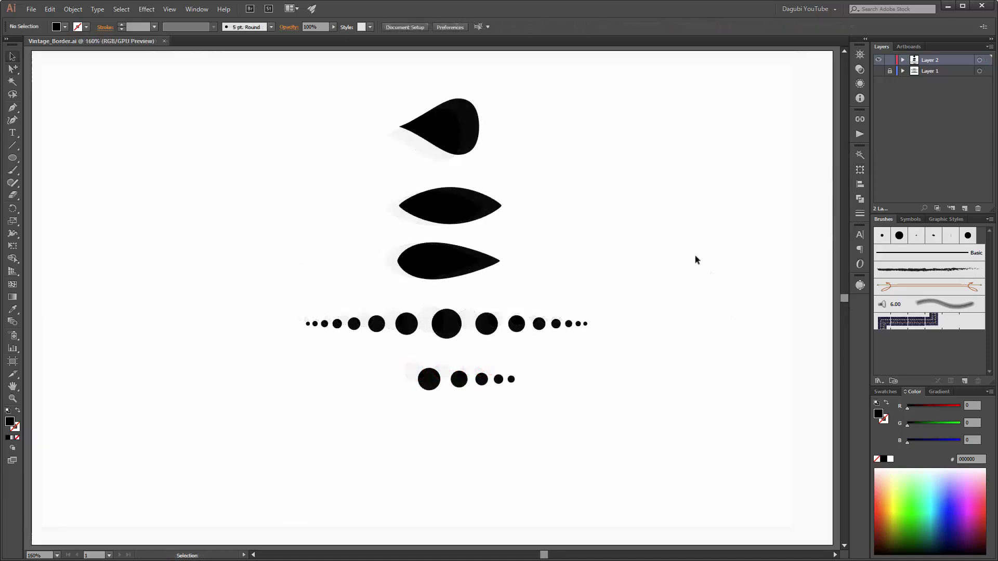
- Scale the upper teardrop down to about 30 by 21 mm and align it above the pointed ellipse
left_click(471, 136)
left_click_drag(399, 98, 406, 105)
left_click_drag(466, 144, 463, 151)
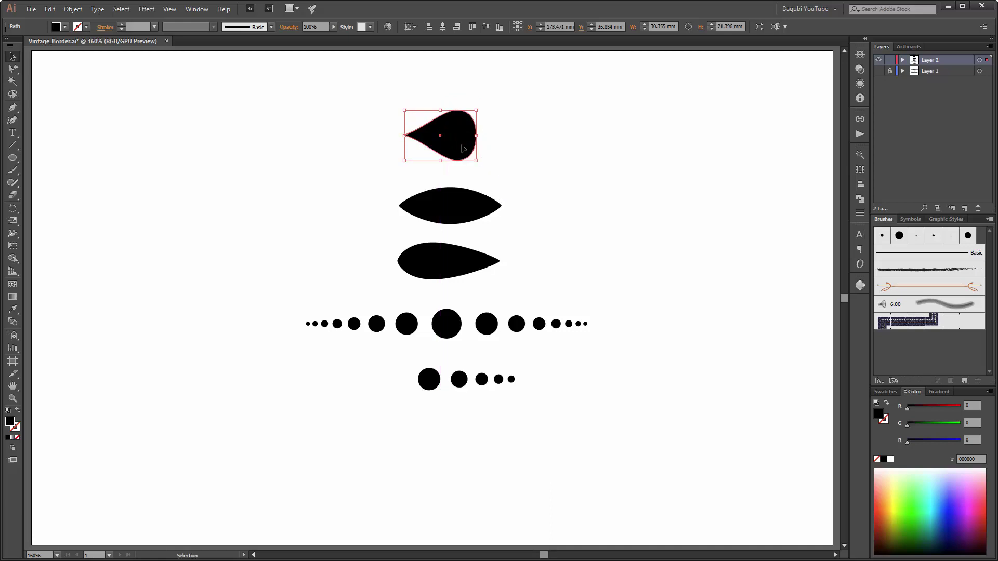
- Duplicate the teardrop, the elongated drop and the five-dot row together to the right of the originals
left_click(16, 69)
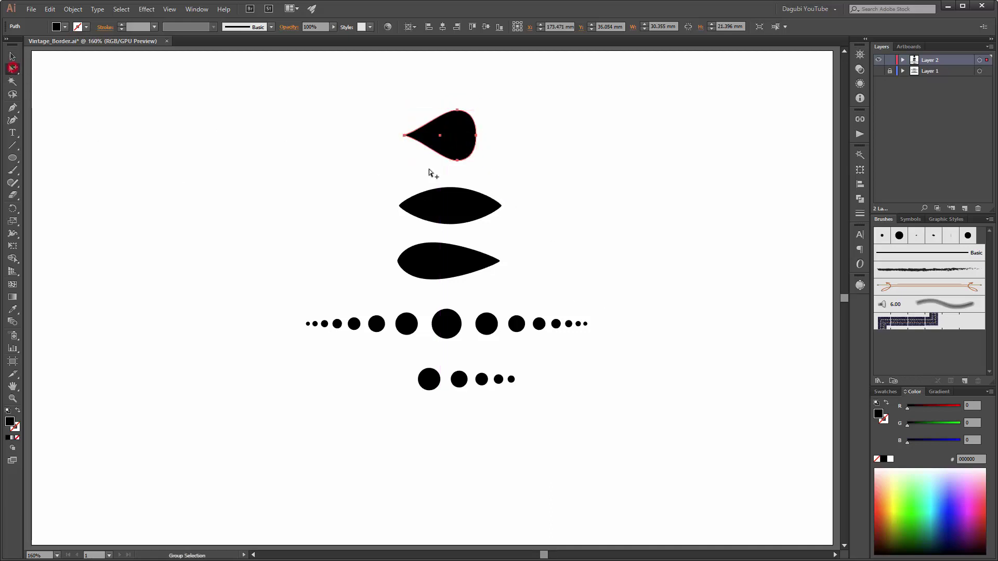
left_click(472, 265, "shift")
mouse_move(400, 408)
left_mouse_down()
mouse_move(525, 394)
mouse_move(543, 360)
left_mouse_up()
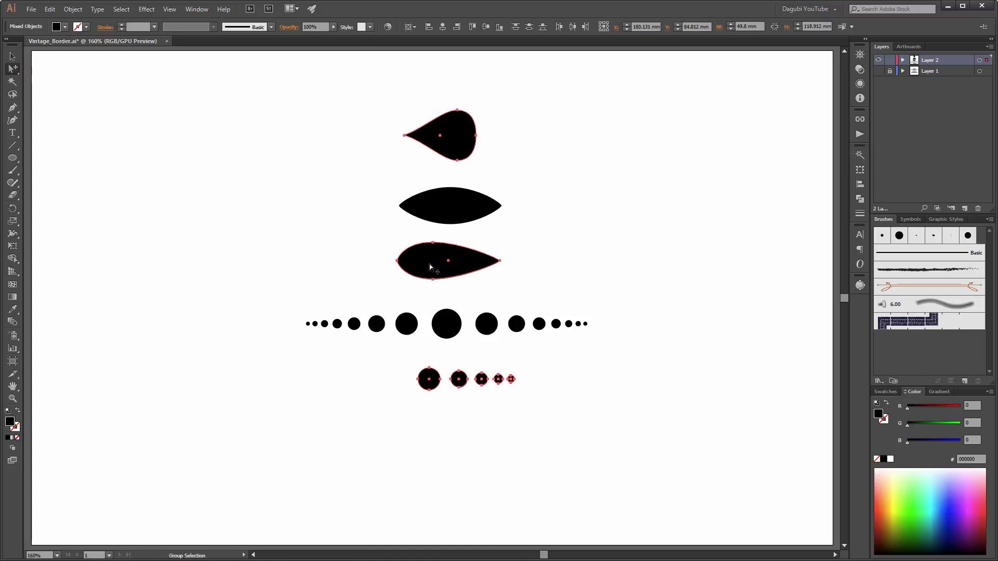
left_click_drag(430, 267, 560, 261)
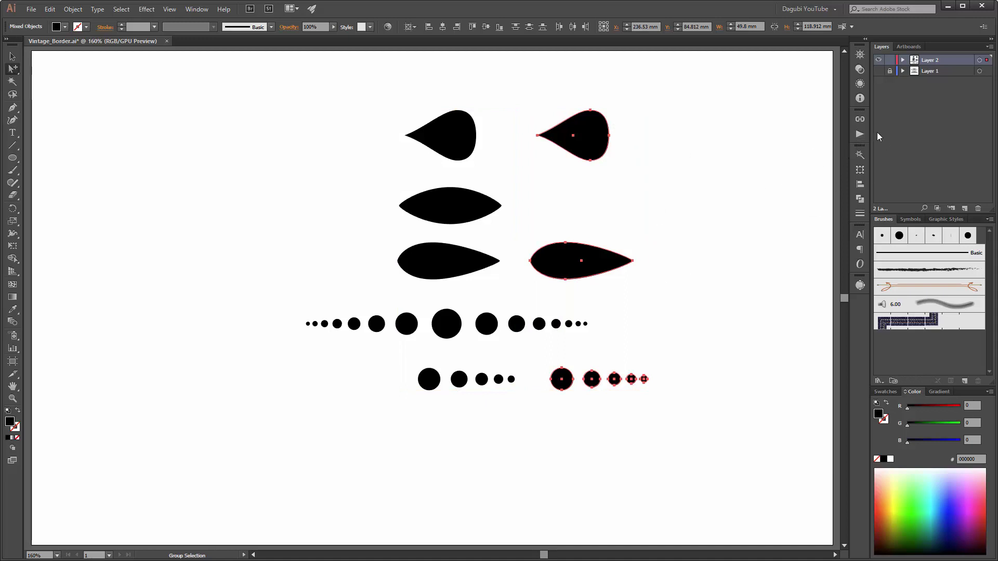
- Flip the duplicated teardrop, elongated drop and five-dot row horizontally
left_click(859, 169)
left_click(844, 149)
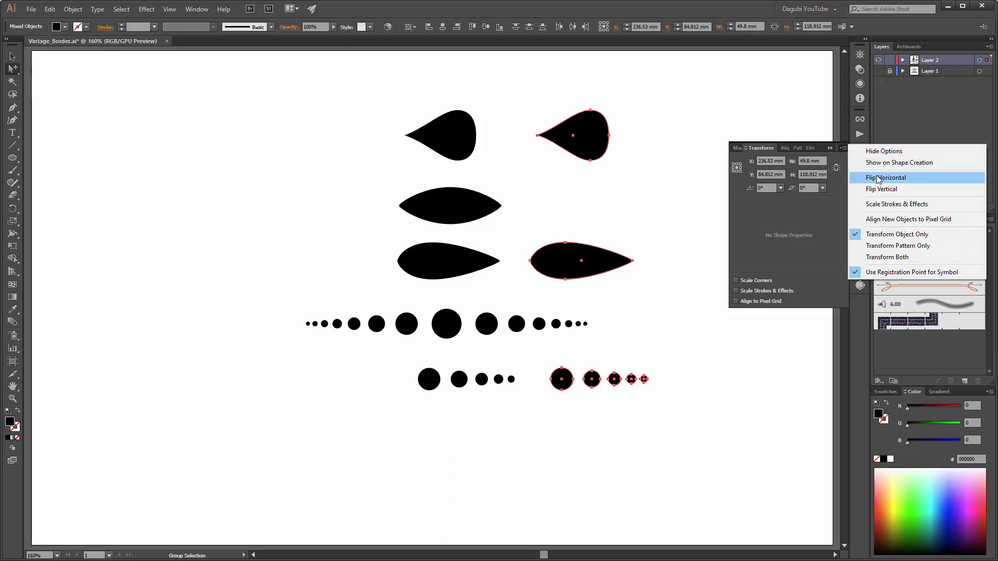
left_click(888, 178)
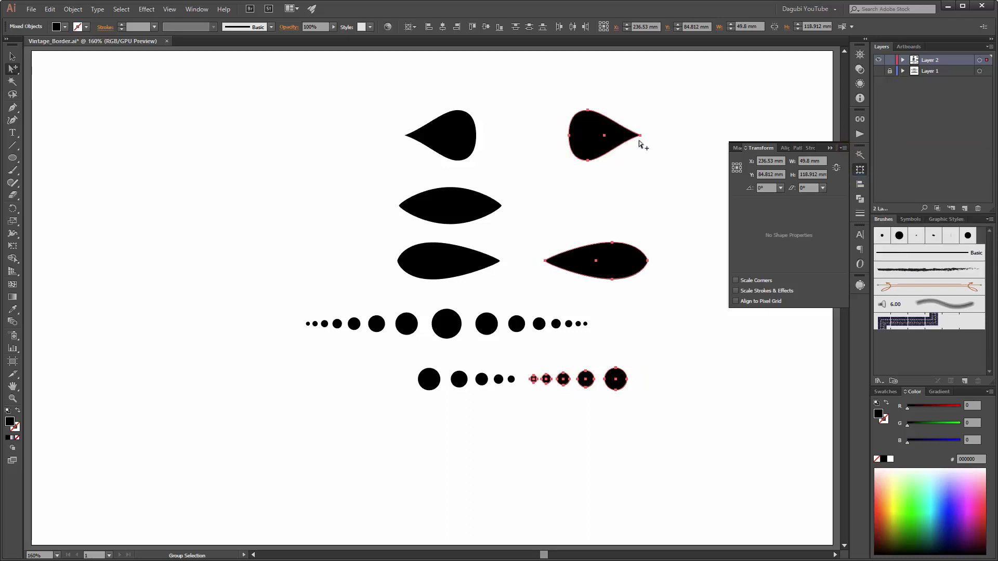
left_click(829, 148)
- Shift the mirrored copies farther right, and move all the shapes together toward the left of the artboard
left_click(620, 135)
left_click_drag(622, 135, 652, 135)
left_click_drag(409, 183, 710, 478)
left_click_drag(653, 262, 568, 264)
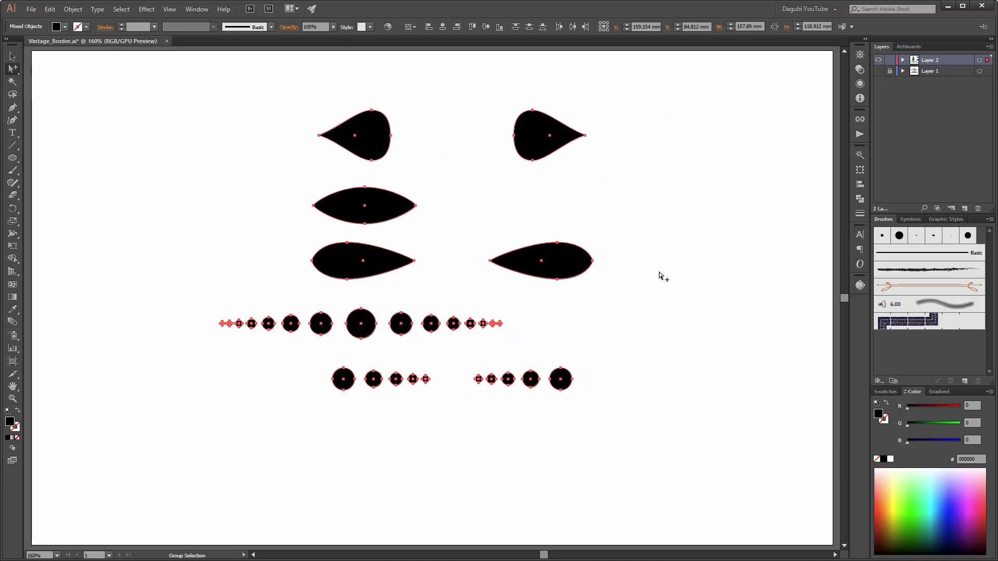
- Scale all the shapes down together to about 38 by 29 mm, move them near the artboard's centre and deselect them
key("e")
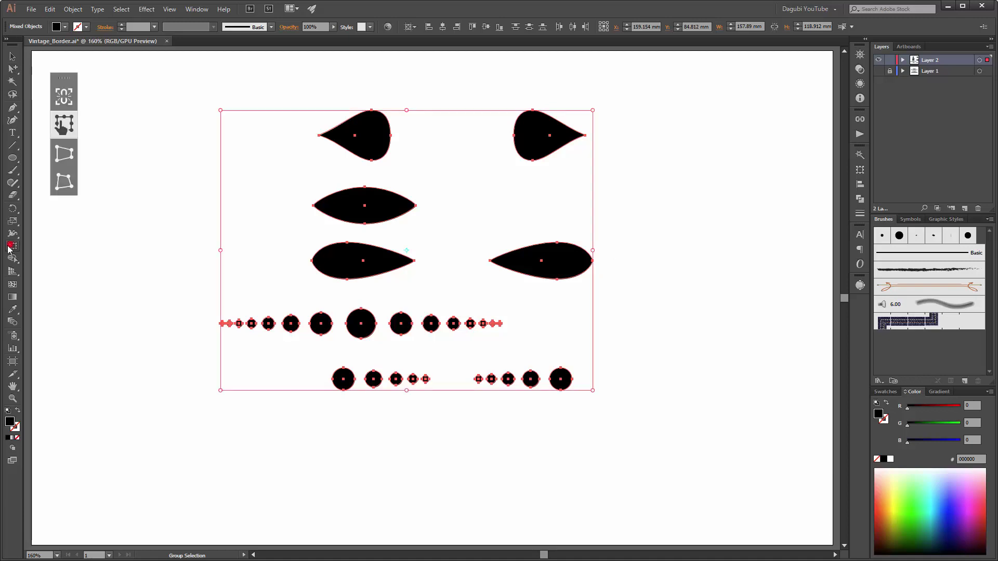
left_click_drag(221, 110, 504, 322)
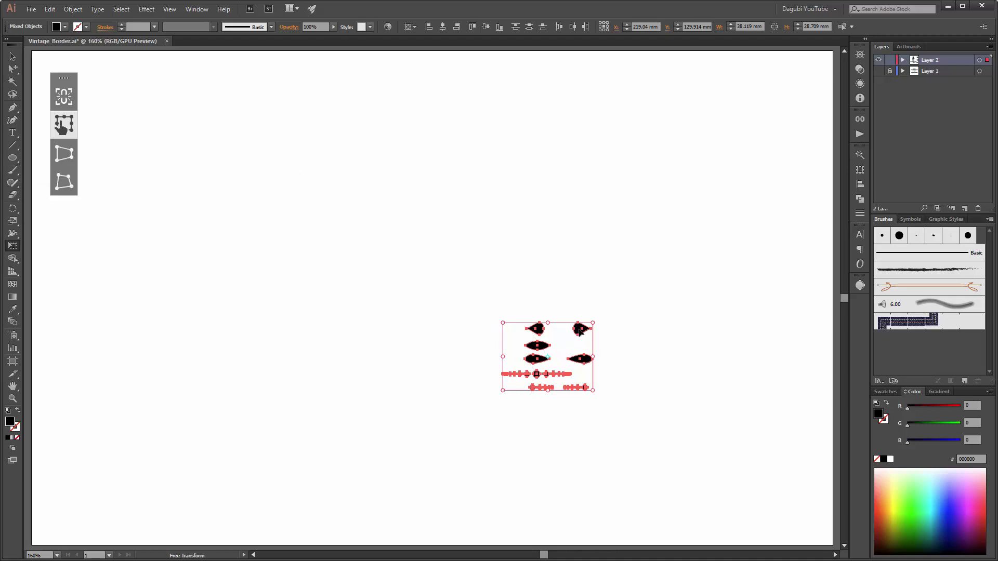
left_click_drag(581, 331, 452, 222)
left_click(13, 68)
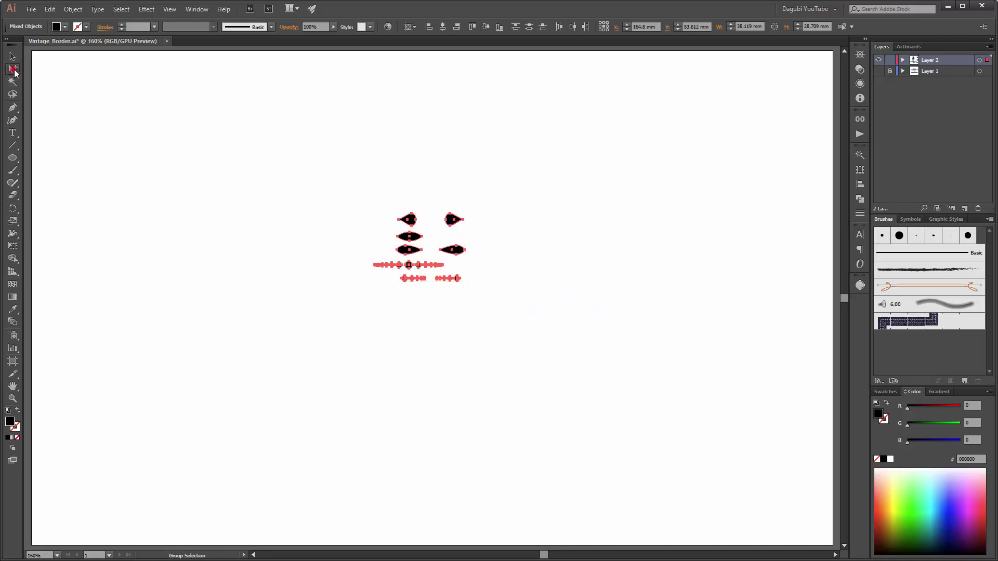
left_click(525, 172)
- Start a new Art Brush from the small original teardrop that points left
left_click(412, 222)
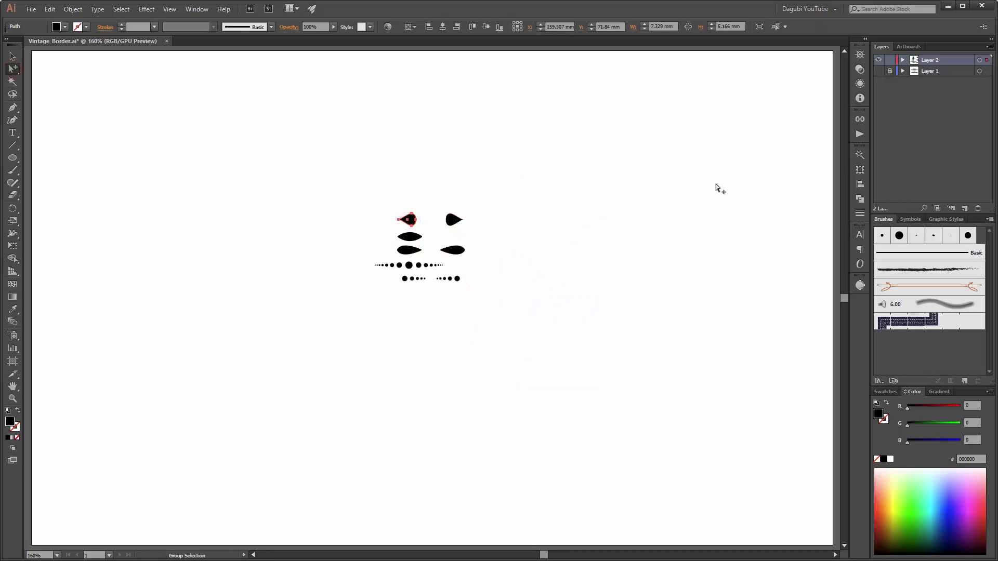
left_click(965, 381)
left_click_drag(521, 274, 640, 211)
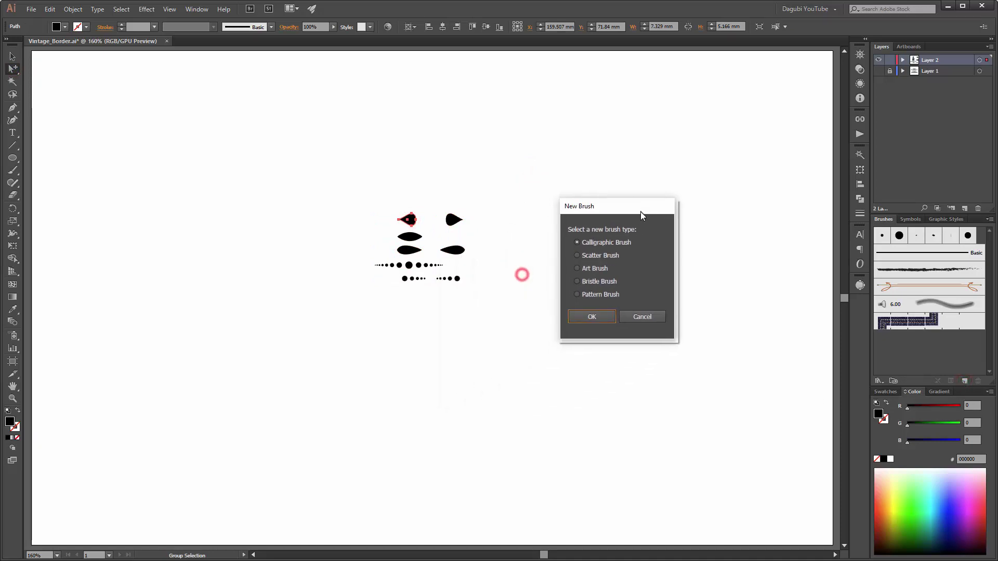
left_click(583, 268)
left_click(587, 316)
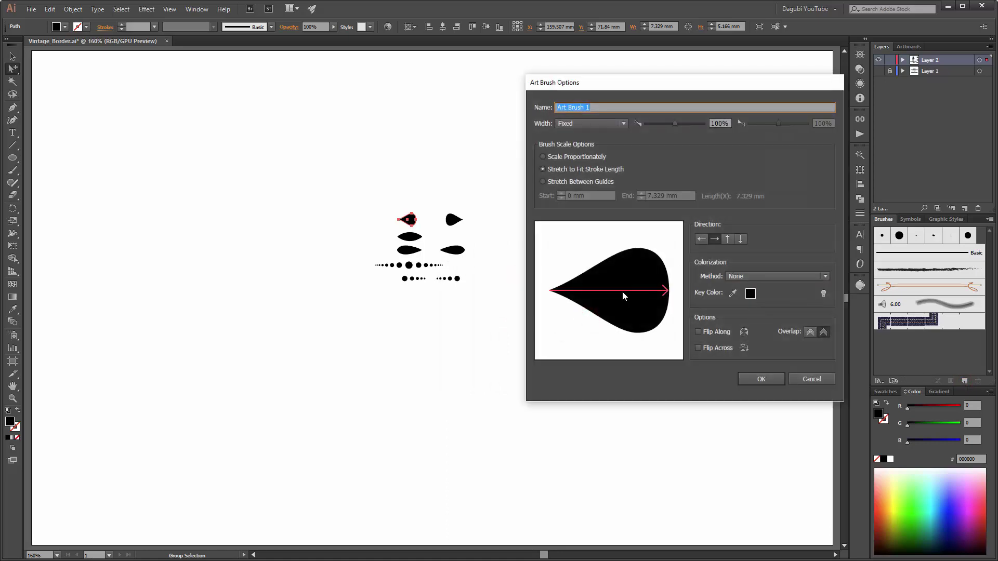
- Give the teardrop brush a left-to-right direction and the Tints colorization method, and save it
left_click(704, 238)
left_click(727, 239)
left_click(716, 238)
left_click(753, 279)
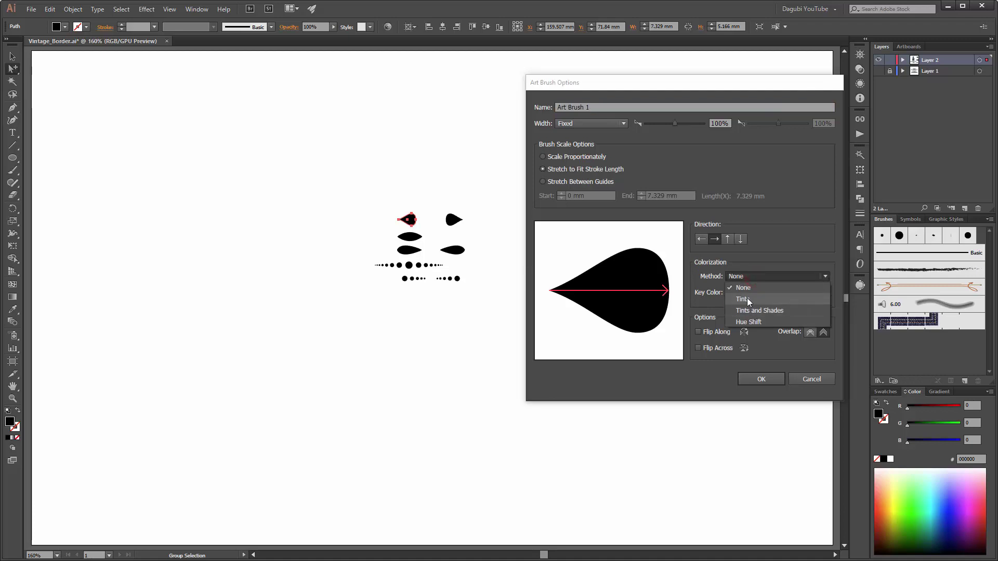
left_click(747, 301)
left_click(760, 379)
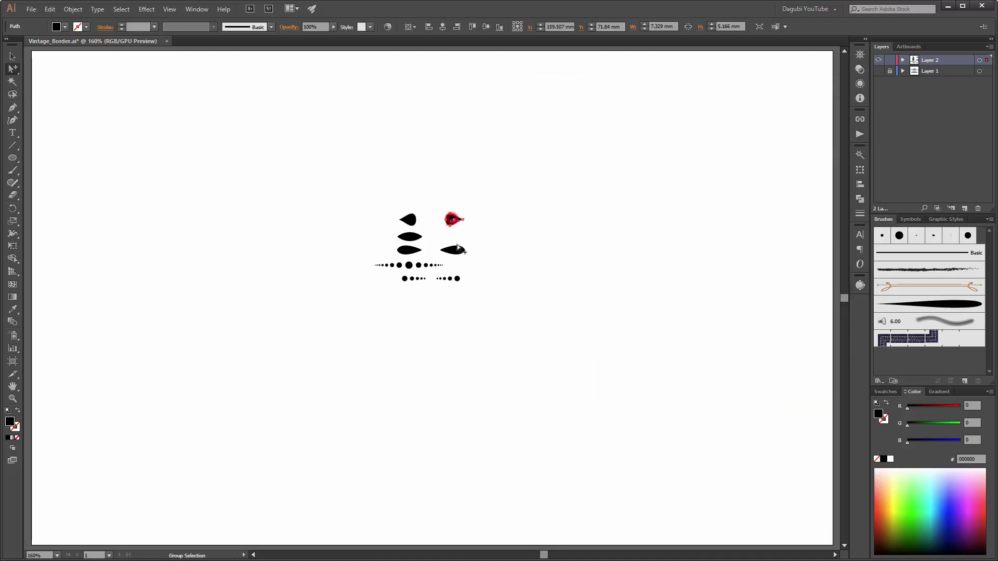
- Create an Art Brush from the mirrored teardrop with the colorization method set to Tints
left_click(965, 382)
left_click(599, 268)
left_click(591, 316)
left_click(753, 277)
left_click(754, 292)
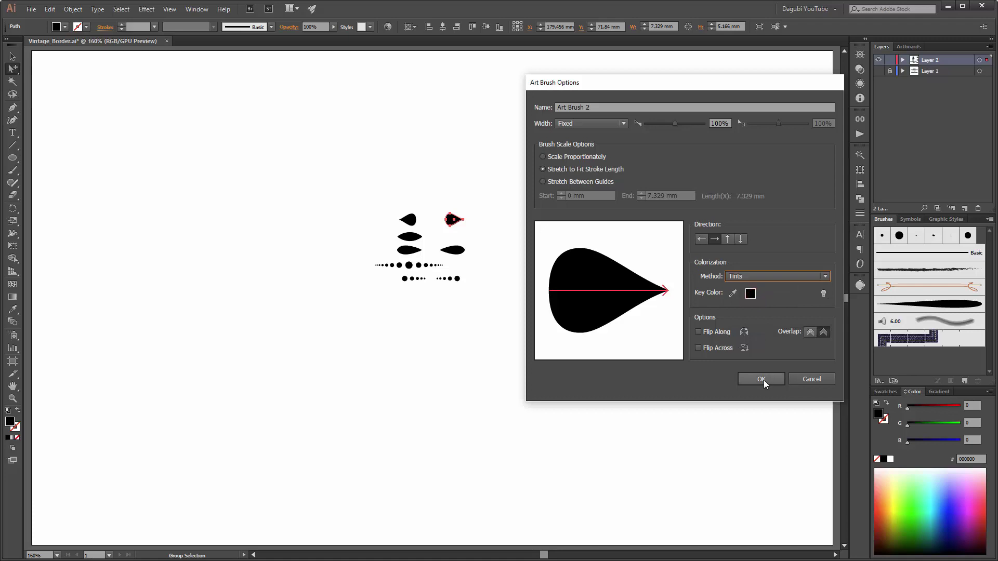
left_click(762, 379)
- Create an Art Brush from the pointed ellipse with the colorization method set to Tints
left_click(417, 238)
left_click(964, 381)
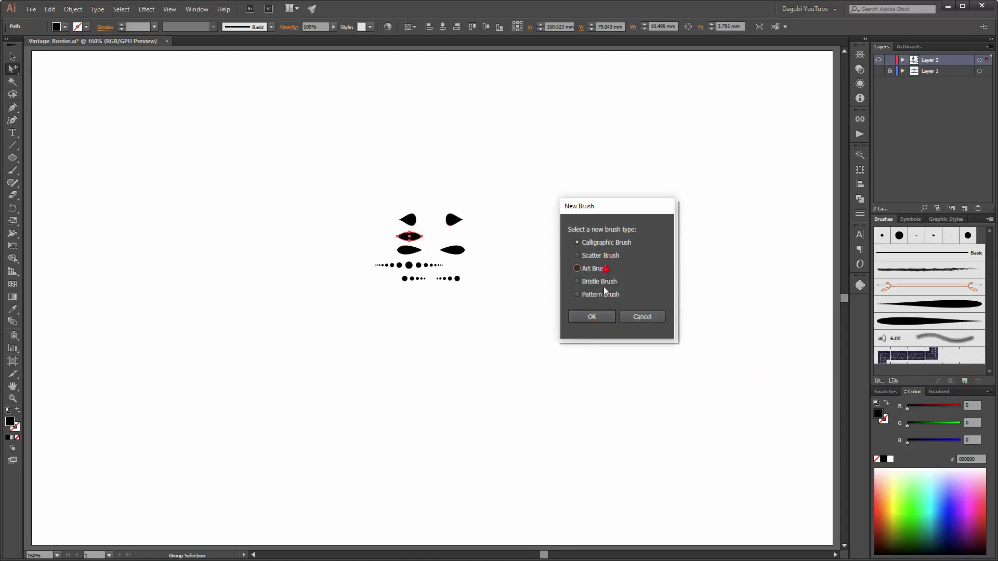
left_click(592, 316)
left_click(758, 278)
left_click(760, 306)
left_click(767, 379)
- Create an Art Brush from the original elongated drop with the colorization method set to Tints
left_click(409, 250)
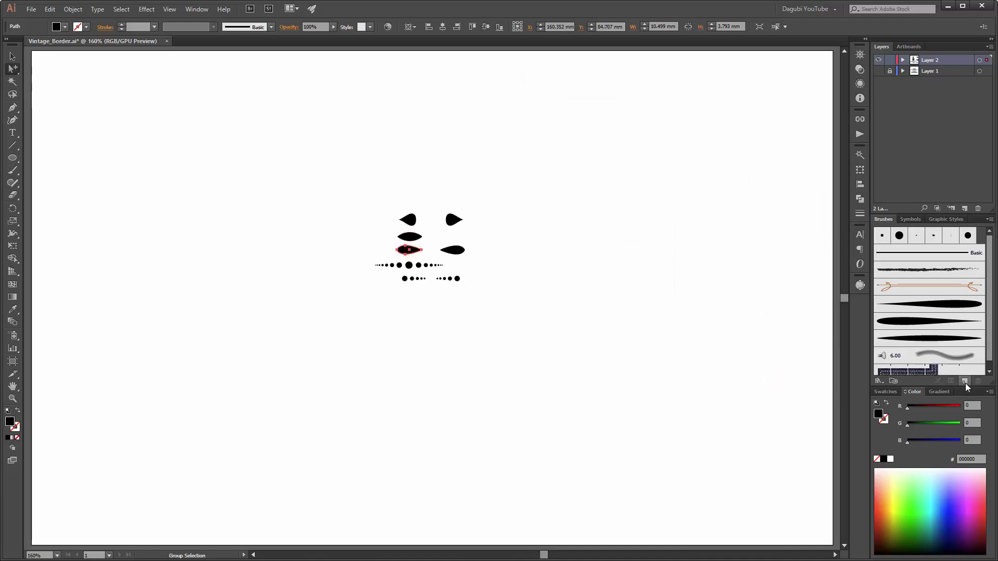
left_click(964, 381)
left_click(594, 268)
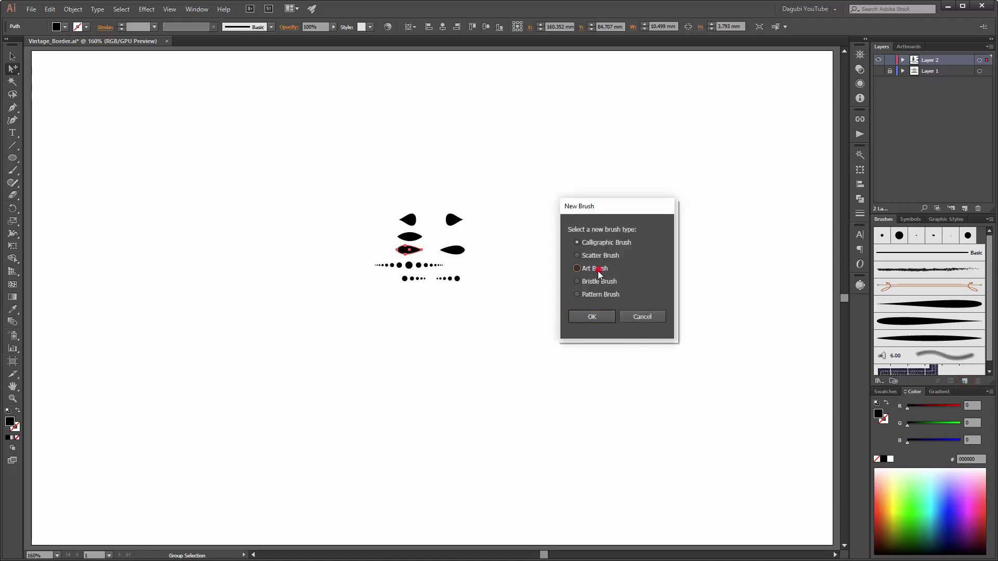
left_click(589, 316)
left_click(758, 276)
left_click(739, 292)
left_click(760, 378)
- Create an Art Brush from the mirrored elongated drop with the colorization method set to Tints
left_click(452, 250)
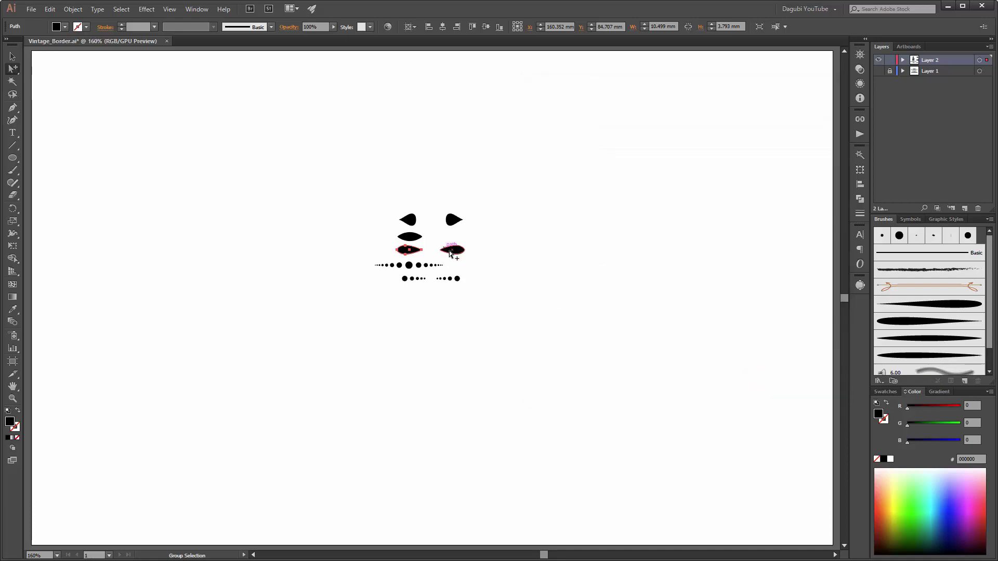
left_click(963, 380)
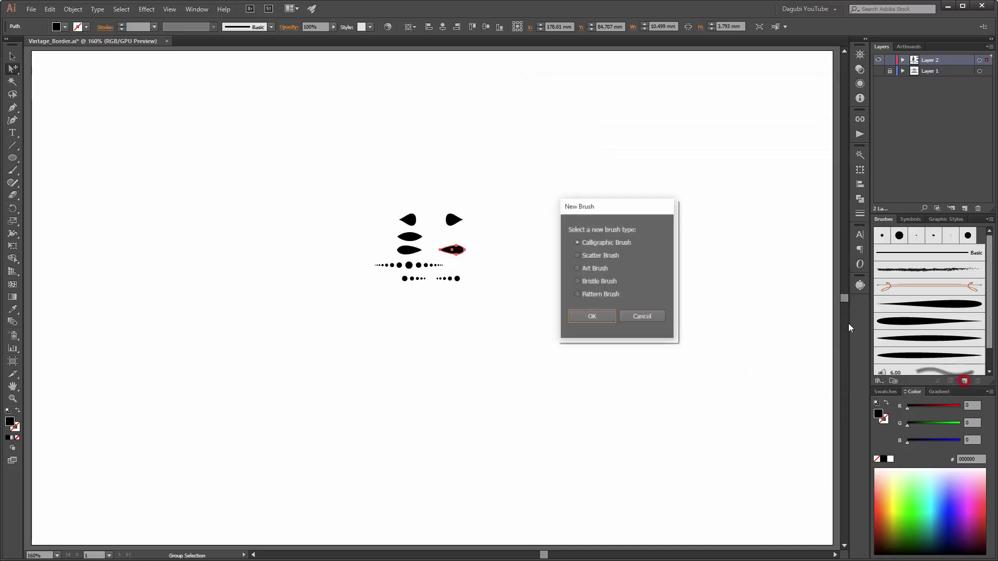
left_click(590, 269)
left_click(590, 316)
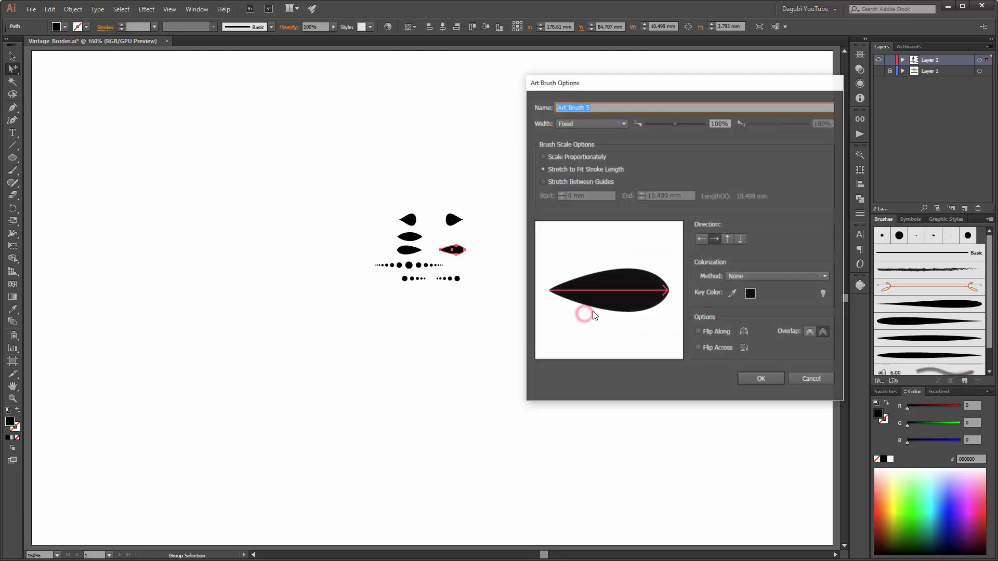
left_click(746, 278)
left_click(748, 291)
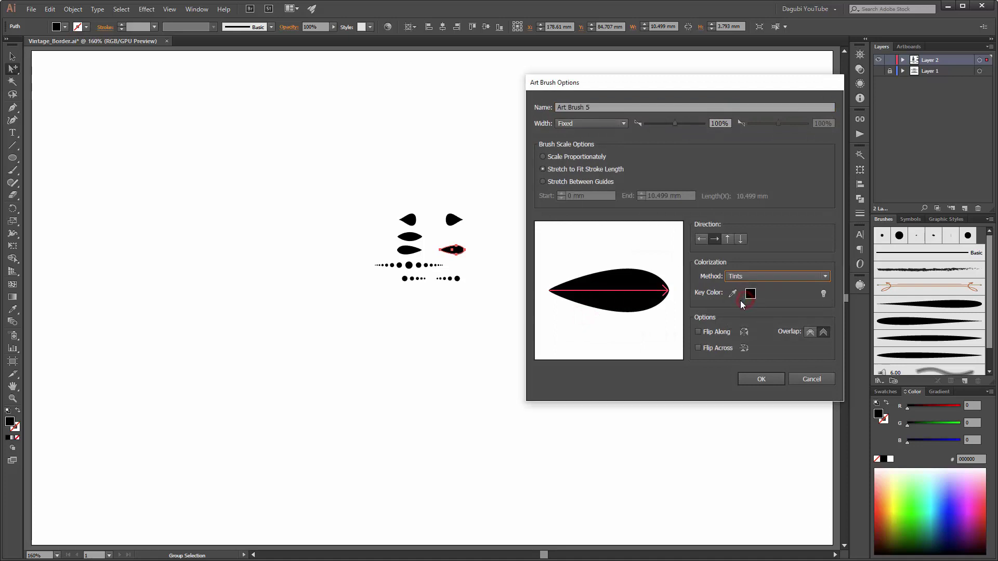
left_click(757, 378)
- Create an Art Brush from the symmetrical row of graduated dots with the colorization method set to Tints
left_click_drag(366, 261, 452, 275)
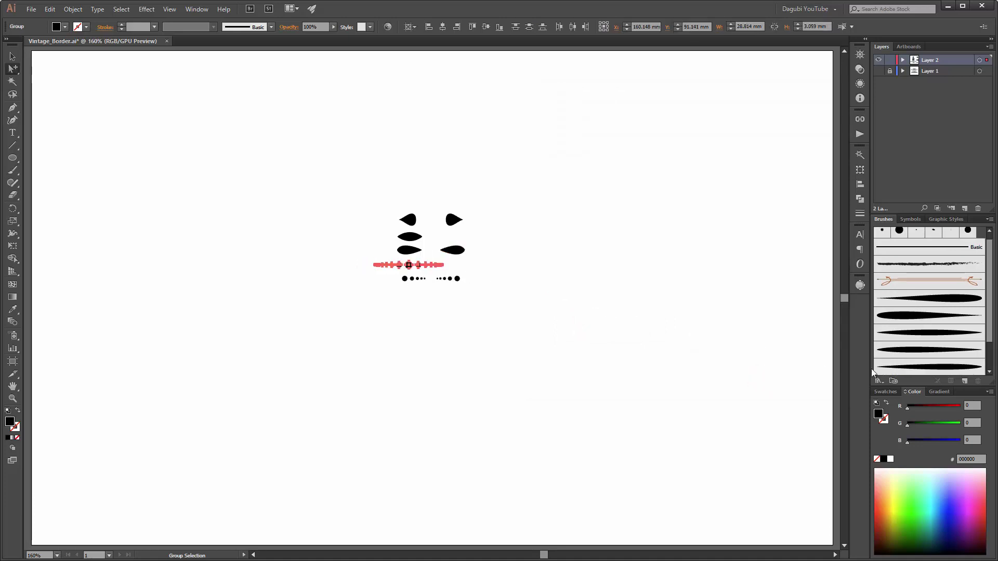
left_click(963, 381)
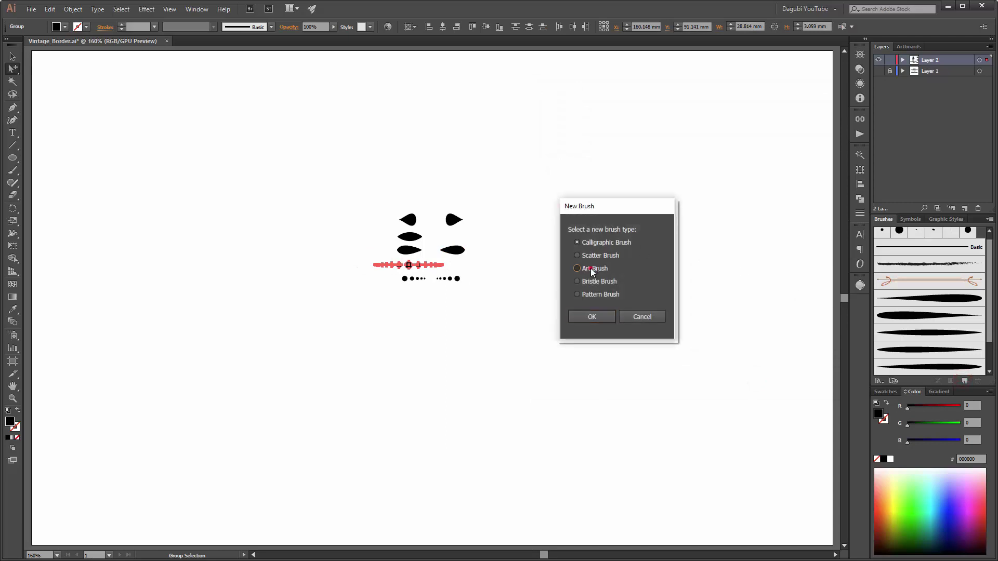
left_click(592, 316)
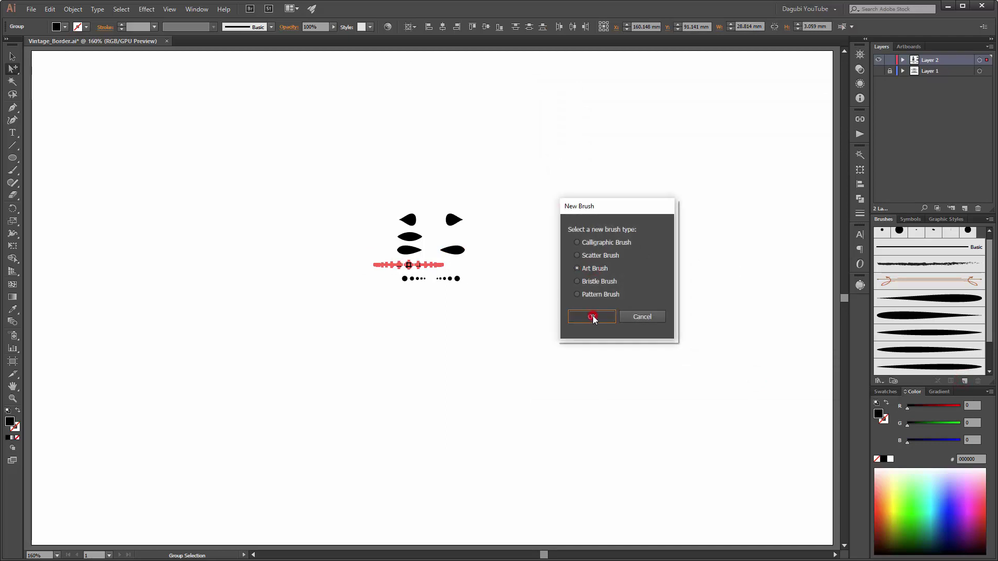
left_click(743, 281)
left_click(753, 304)
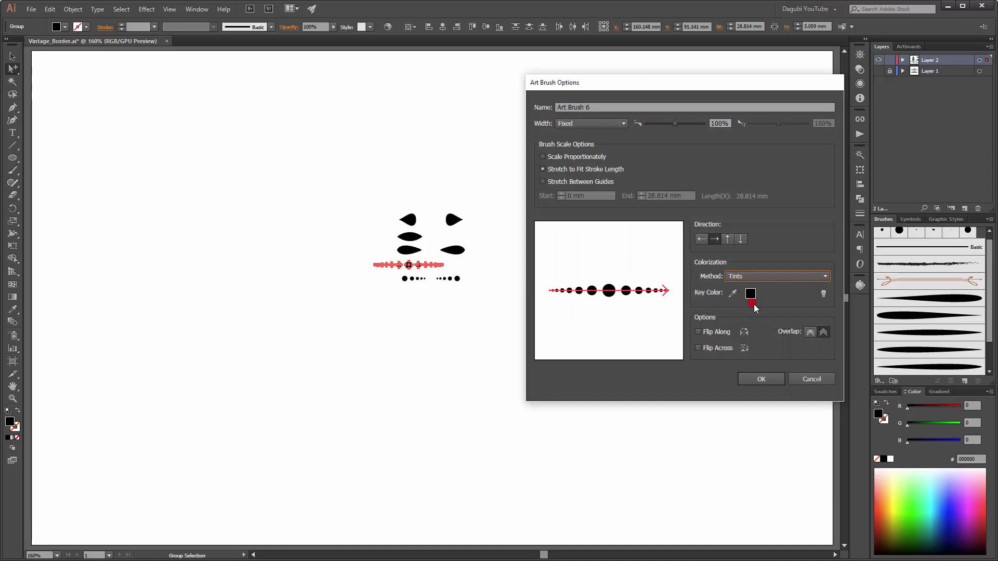
left_click(747, 378)
- Create an Art Brush from the short dot row that shrinks from left to right, using Tints colorization
left_click_drag(387, 294, 430, 278)
left_click(965, 382)
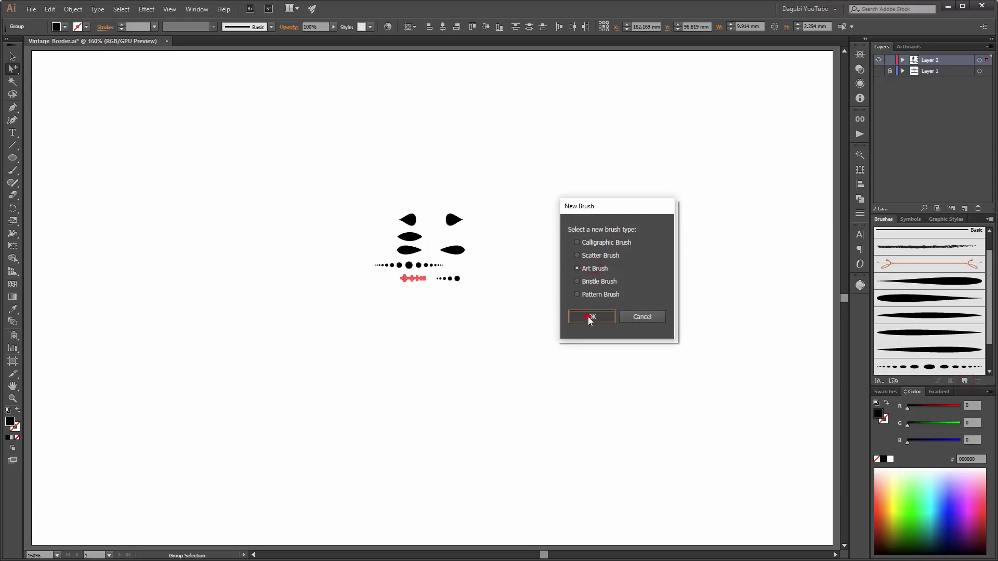
left_click(590, 318)
left_click(743, 276)
left_click(743, 297)
left_click(744, 379)
- Create an Art Brush from the mirrored short dot row that grows from left to right, using Tints colorization
left_click_drag(483, 296, 435, 274)
left_click(965, 381)
left_click(594, 268)
left_click(591, 316)
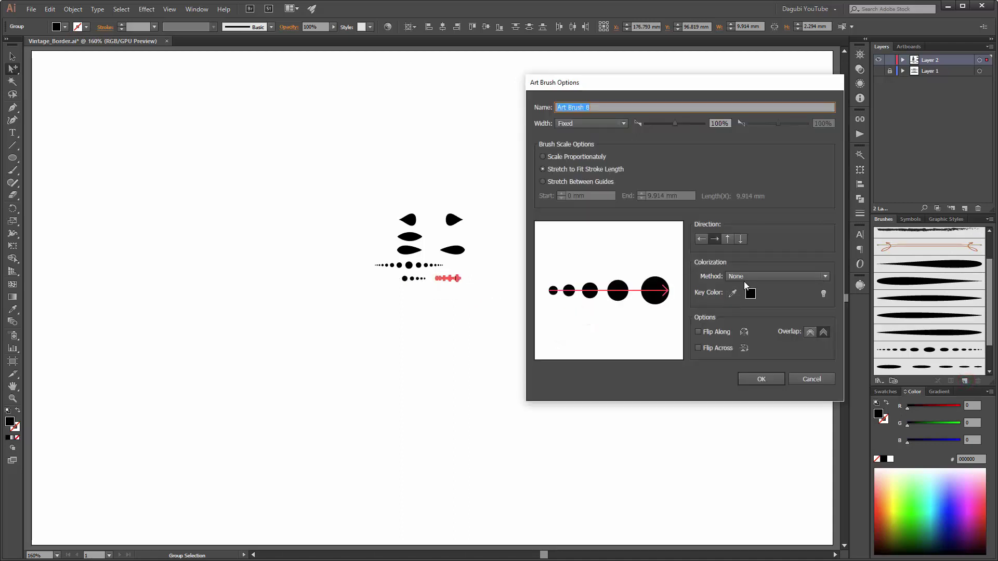
left_click(745, 277)
left_click(750, 298)
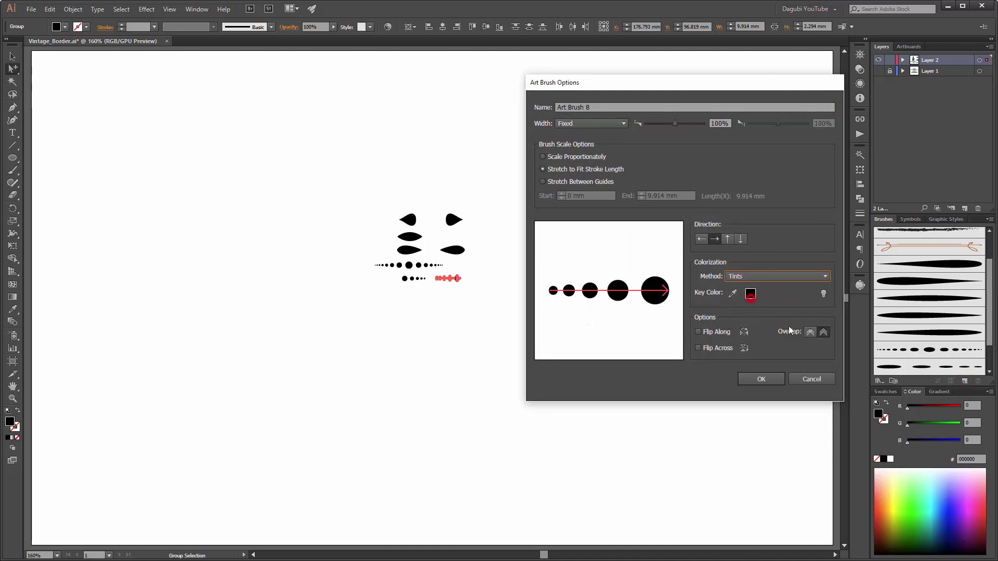
left_click(768, 377)
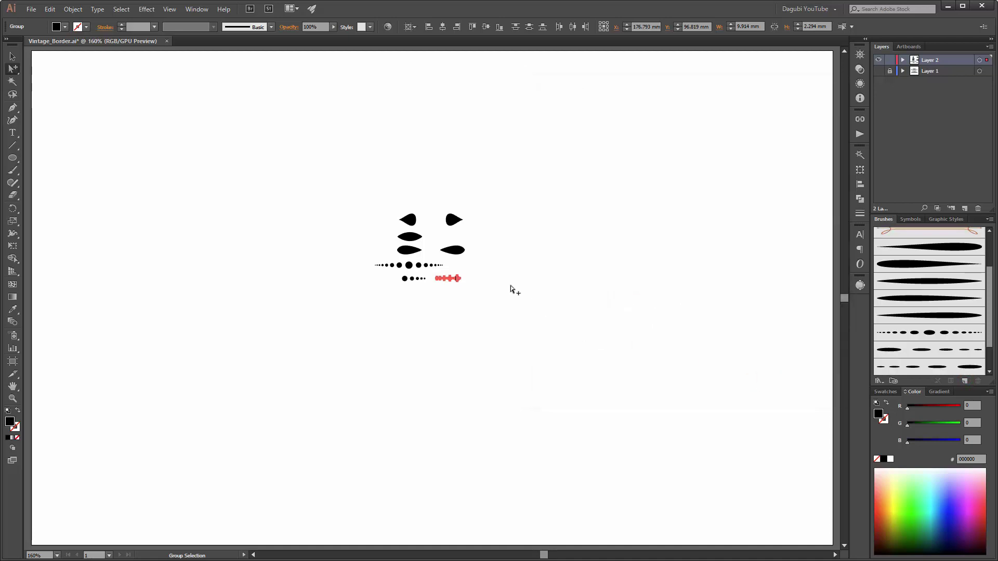
- Move all the source shapes together to the upper-right area of the artboard and deselect them
left_click_drag(331, 174, 545, 372)
left_click_drag(452, 226, 740, 106)
left_click(584, 167)
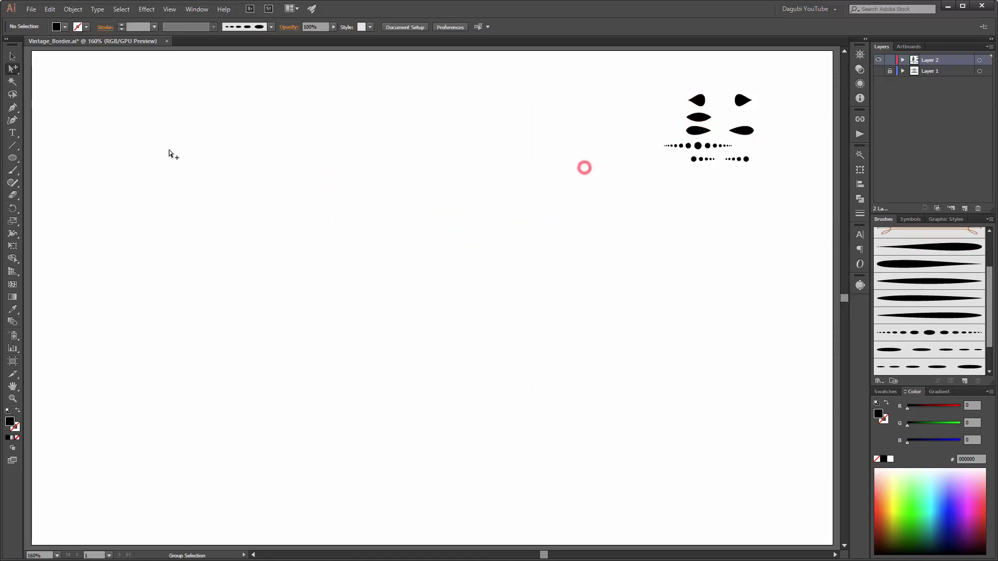
- Paint one curved test stroke each with the teardrop, mirrored teardrop, pointed-ellipse and mirrored elongated-drop brushes
left_click(14, 170)
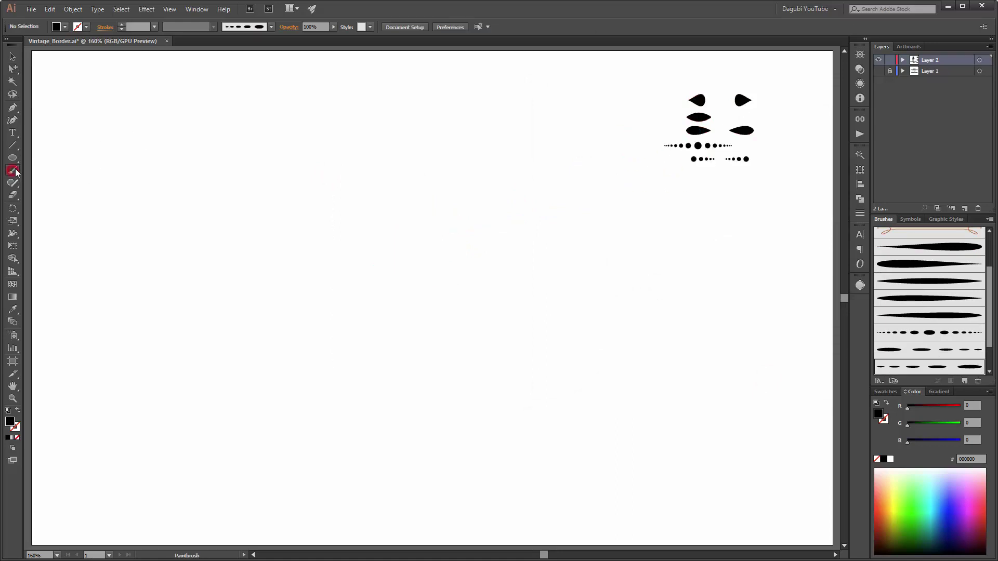
left_click(945, 247)
left_click_drag(289, 250, 560, 162)
left_click(924, 263)
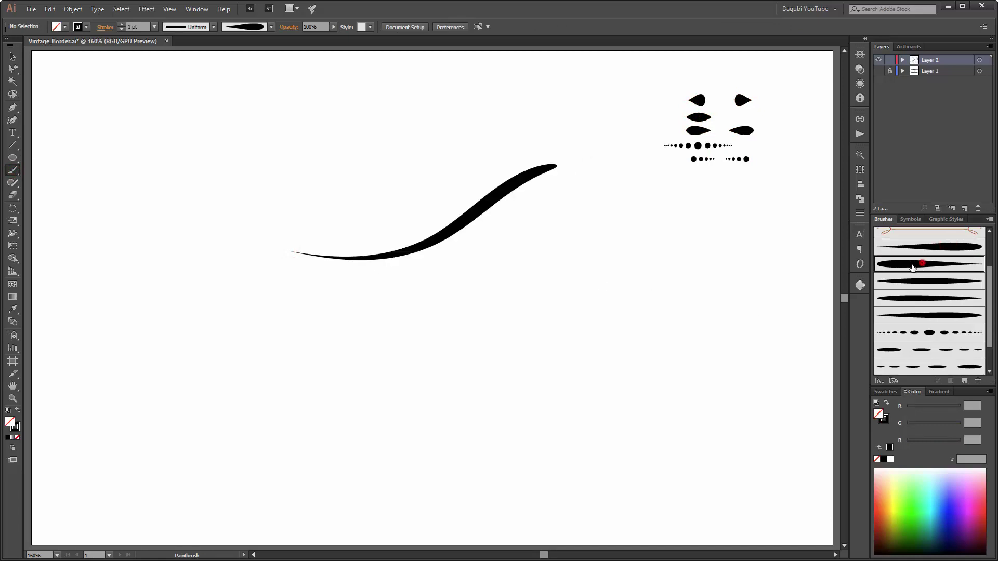
mouse_move(300, 273)
left_mouse_down()
mouse_move(395, 304)
mouse_move(565, 240)
left_mouse_up()
left_click(928, 281)
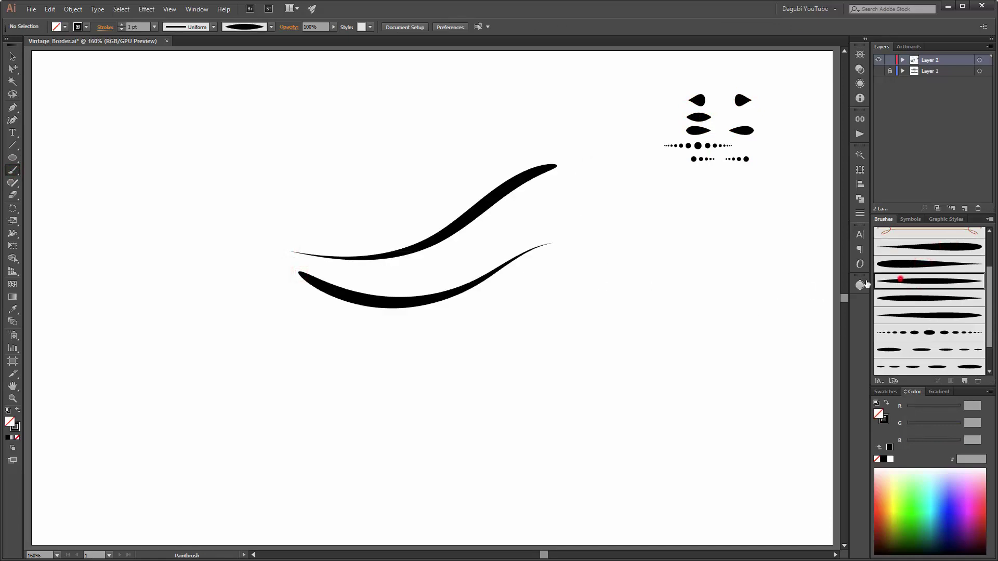
mouse_move(335, 332)
left_mouse_down()
mouse_move(416, 348)
mouse_move(535, 318)
left_mouse_up()
left_click(954, 315)
mouse_move(386, 384)
left_mouse_down()
mouse_move(537, 370)
mouse_move(575, 398)
left_mouse_up()
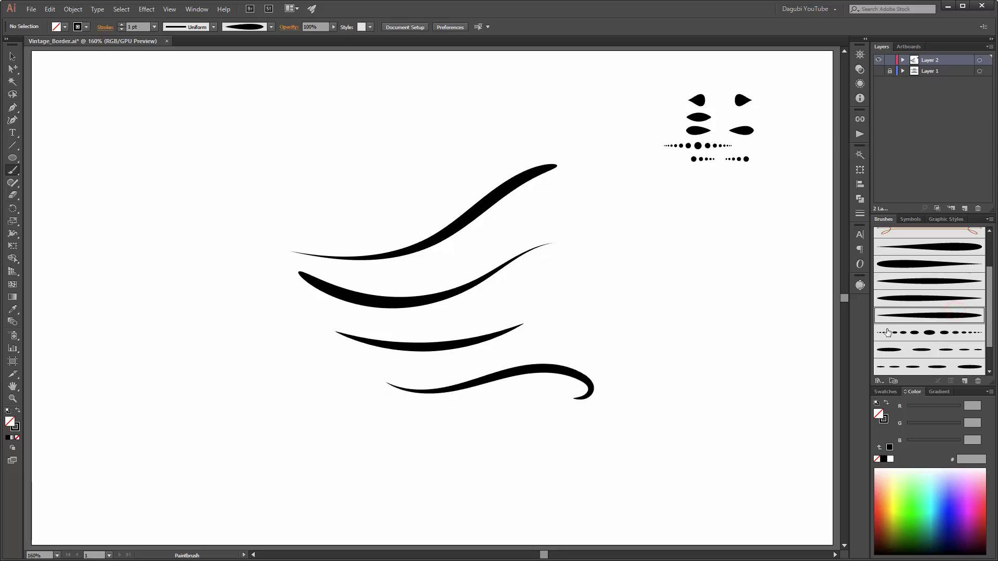
- Paint a long curved test stroke with the symmetrical dotted brush below the other strokes
left_click(924, 336)
mouse_move(345, 437)
left_mouse_down()
mouse_move(476, 461)
mouse_move(589, 442)
left_mouse_up()
left_click_drag(715, 405, 705, 348)
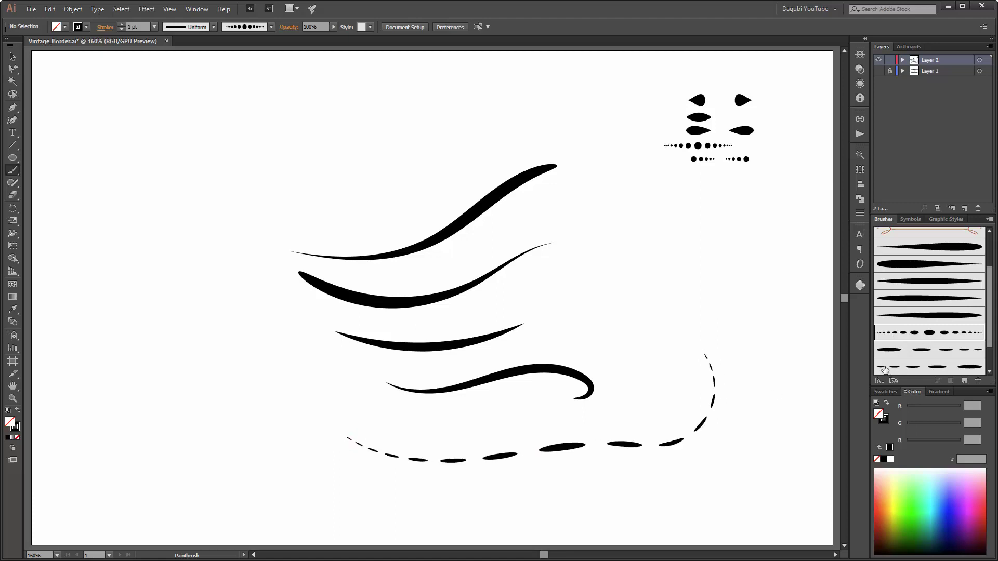
- Set the symmetrical dotted brush to Scale Proportionately and apply the change to its existing strokes
double_click(934, 334)
left_click_drag(700, 83, 635, 52)
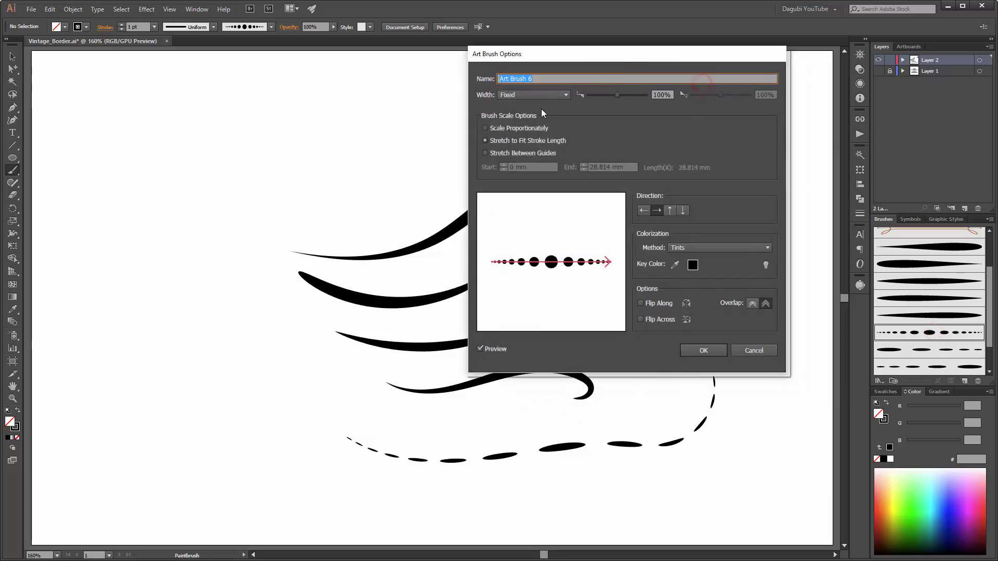
left_click(502, 129)
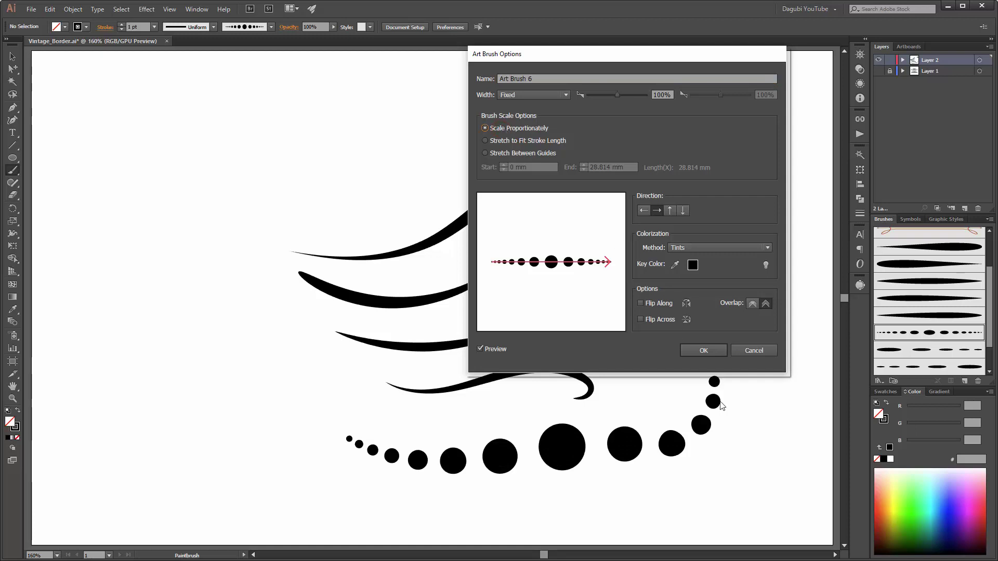
left_click(709, 353)
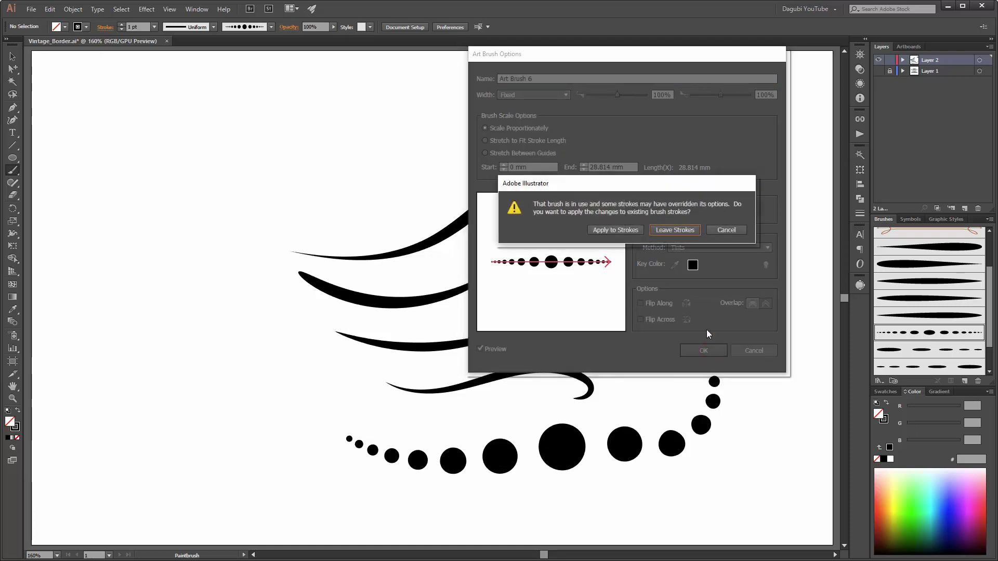
left_click(616, 230)
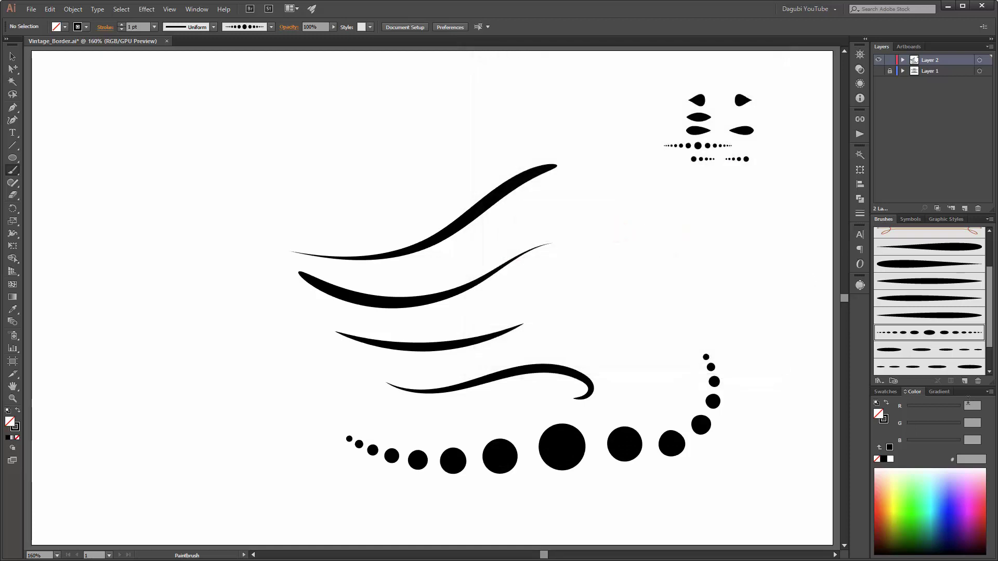
- Set the large-to-small dotted brush, Art Brush 7, to Scale Proportionately
left_click(940, 351)
double_click(940, 351)
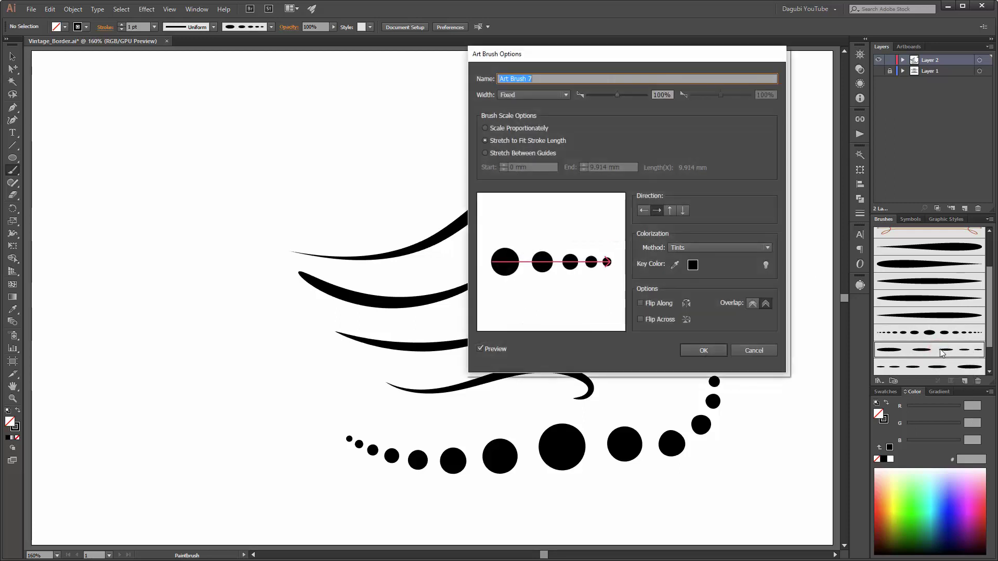
left_click(500, 130)
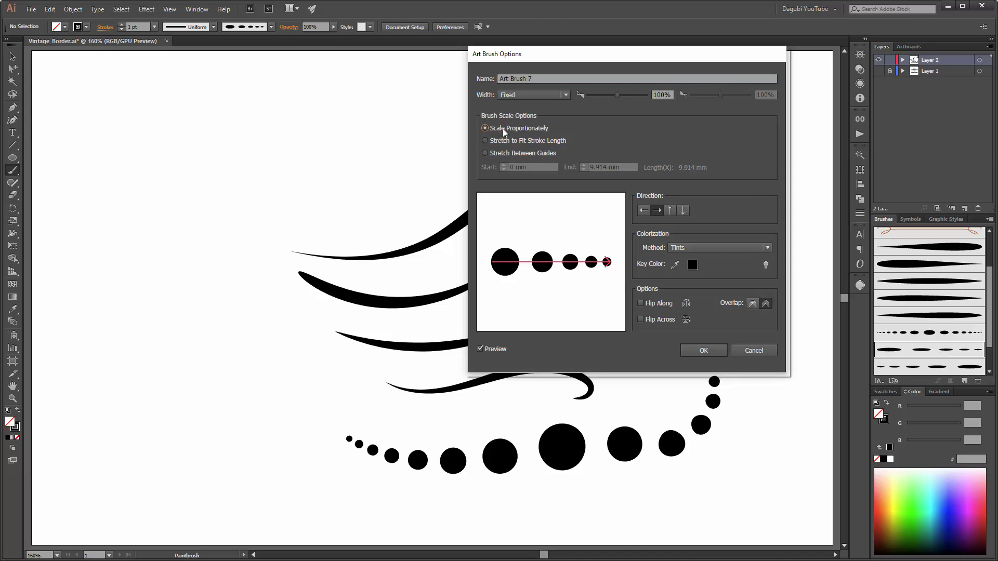
left_click(699, 351)
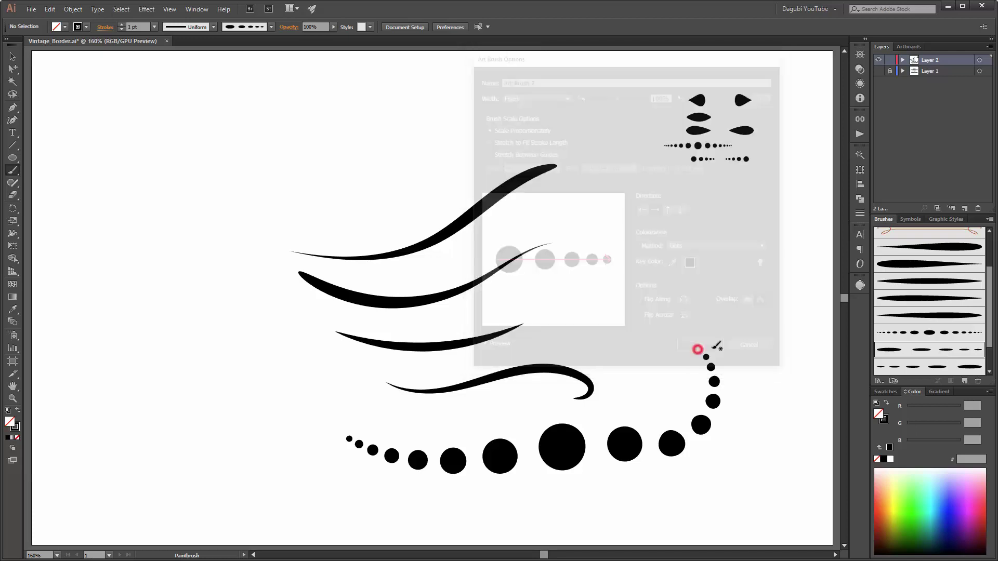
- Set the small-to-large dotted brush, Art Brush 8, to Scale Proportionately
double_click(928, 366)
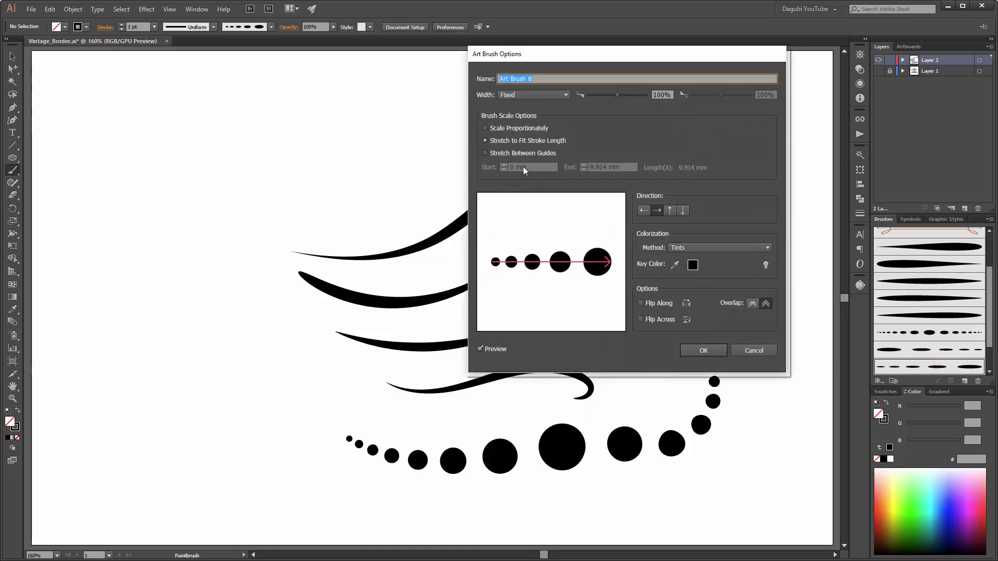
left_click(515, 129)
left_click(716, 349)
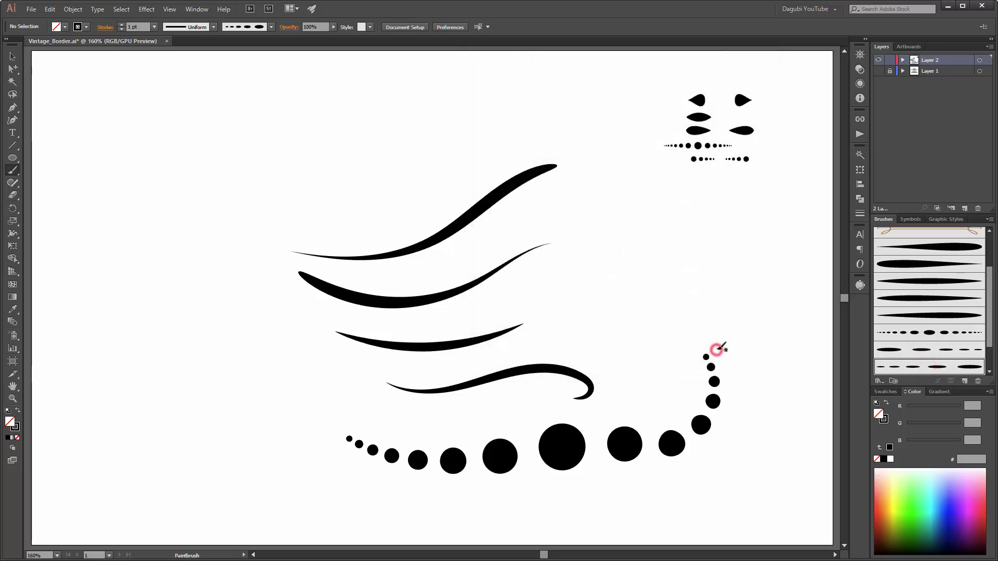
- Paint two short test strokes with each of the two short dotted brushes, then restore the default fill and stroke
left_click(907, 349)
left_click_drag(324, 137, 448, 133)
left_click_drag(324, 175, 219, 178)
left_click(938, 367)
left_click_drag(276, 220, 196, 219)
left_click_drag(299, 225, 385, 208)
key("d")
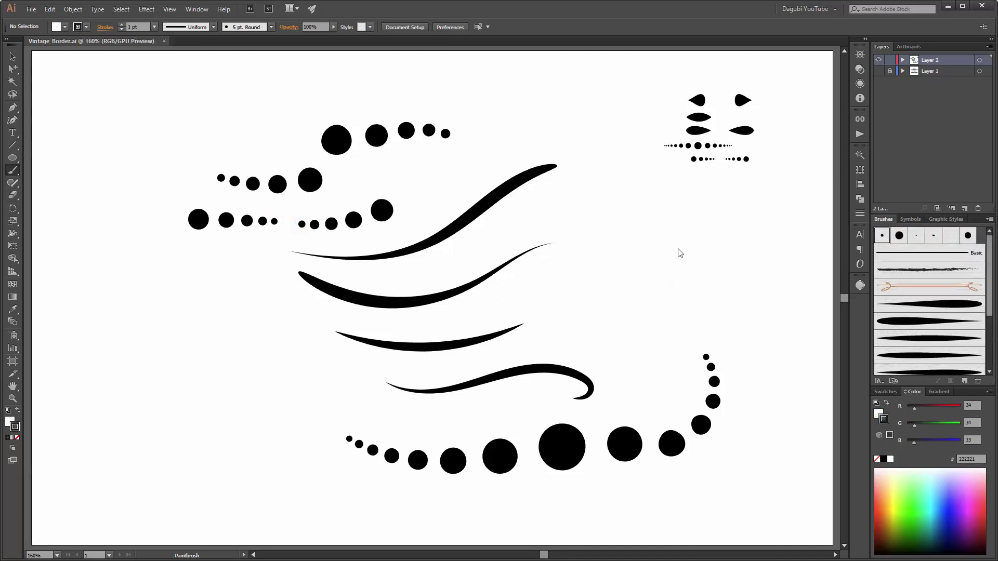
- Hide Layer 2 with the test strokes and add a new empty layer above it
left_click(878, 61)
left_click(964, 208)
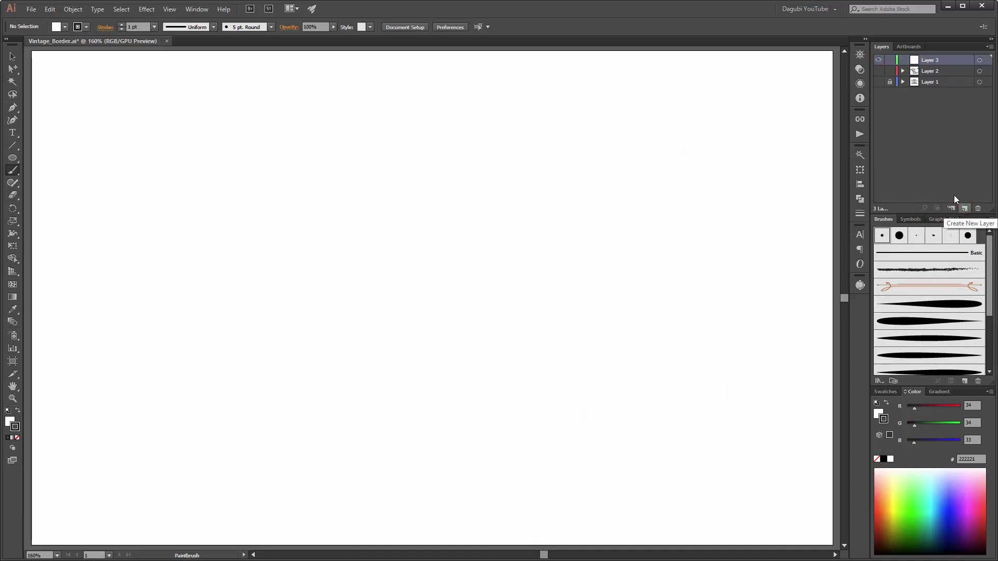
- Draw a vertical line spanning the artboard's full height, about 210 mm, and center it horizontally on the artboard
left_click(11, 147)
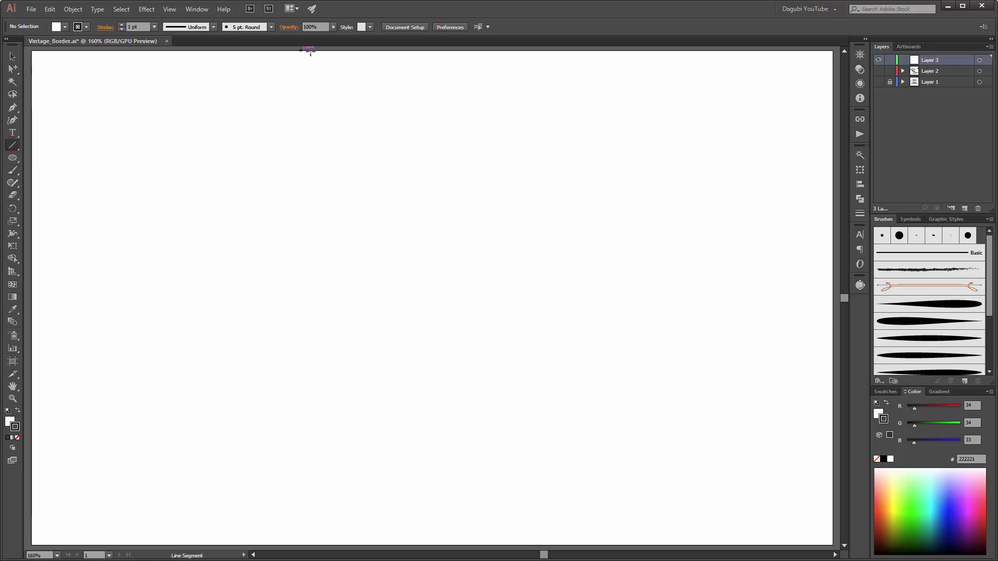
left_click_drag(310, 50, 312, 544)
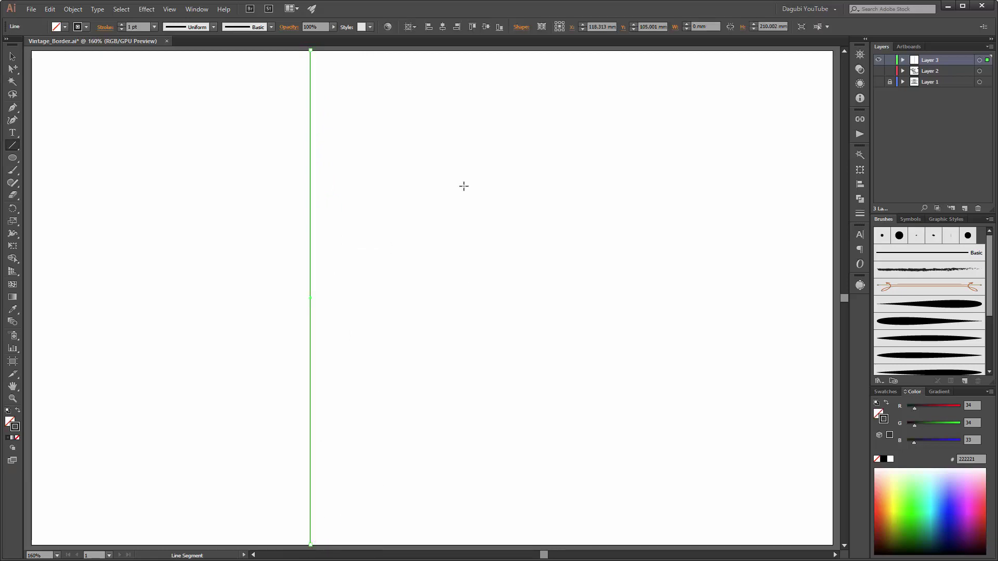
left_click(443, 27)
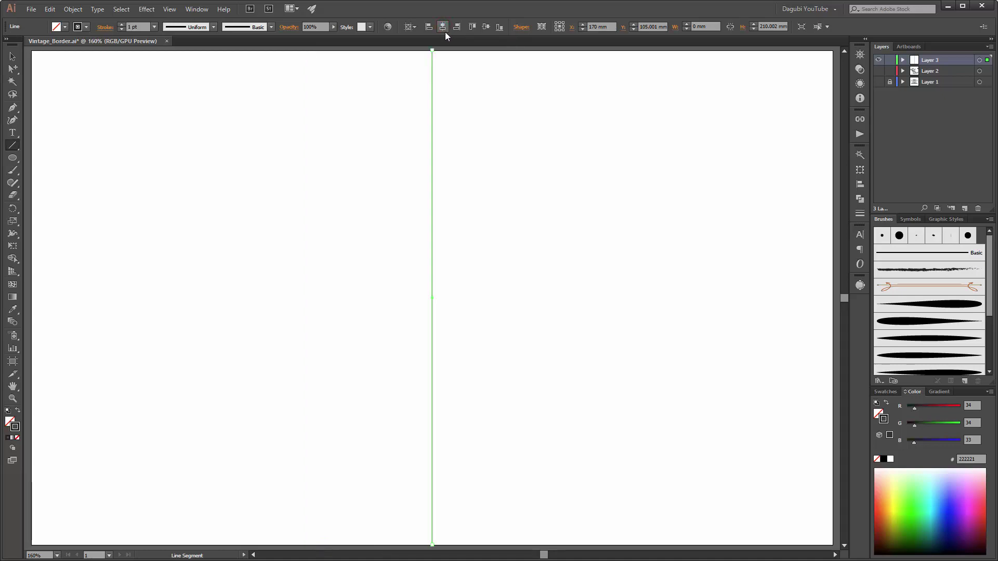
left_click(249, 137, "ctrl+alt")
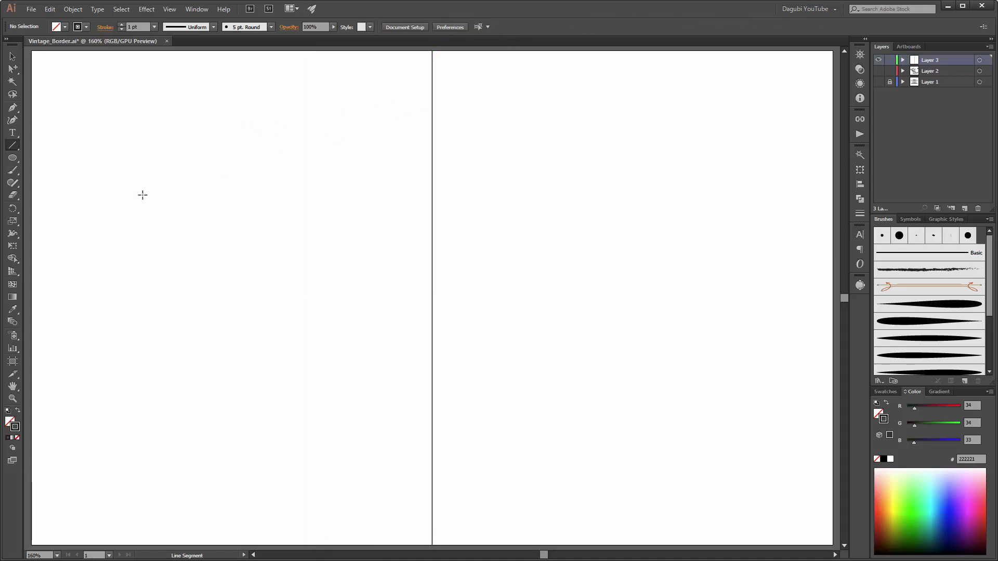
- Paint a wavy S-shaped stroke right of the guide line with the double-tapered art brush listed just before the dotted brush
left_click(13, 172)
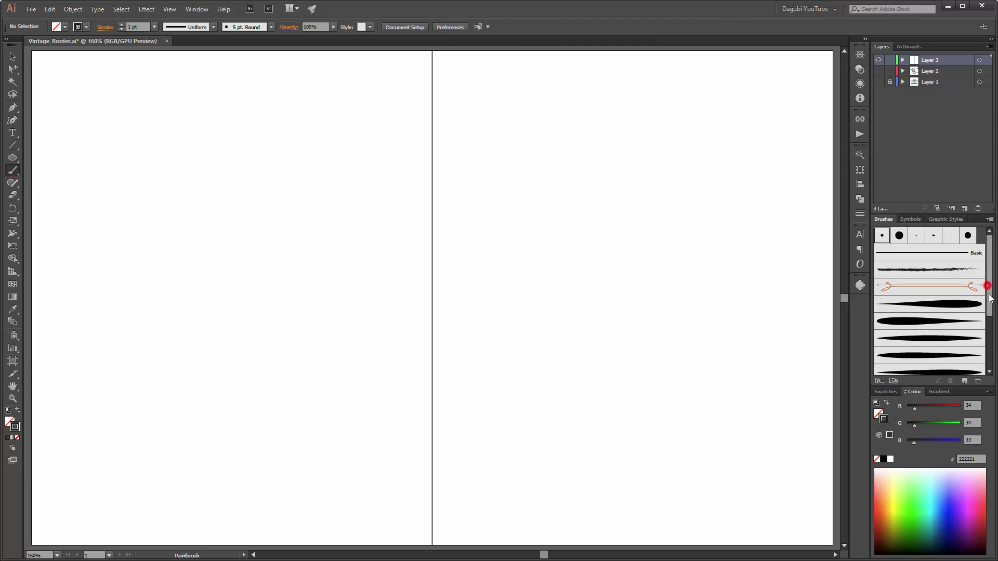
left_click_drag(987, 284, 988, 306)
left_click(943, 349)
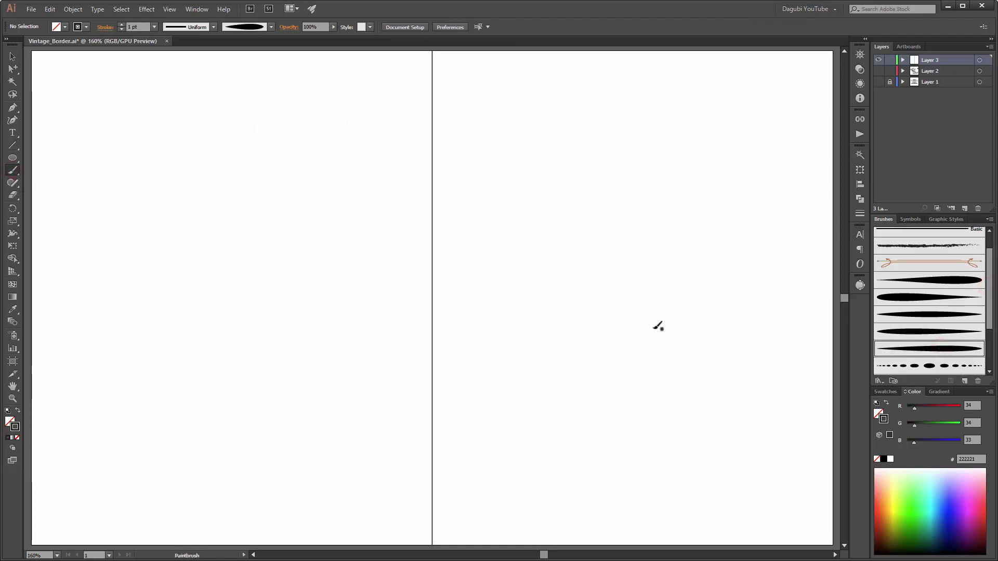
mouse_move(443, 240)
left_mouse_down()
mouse_move(503, 242)
mouse_move(616, 217)
mouse_move(649, 224)
left_mouse_up()
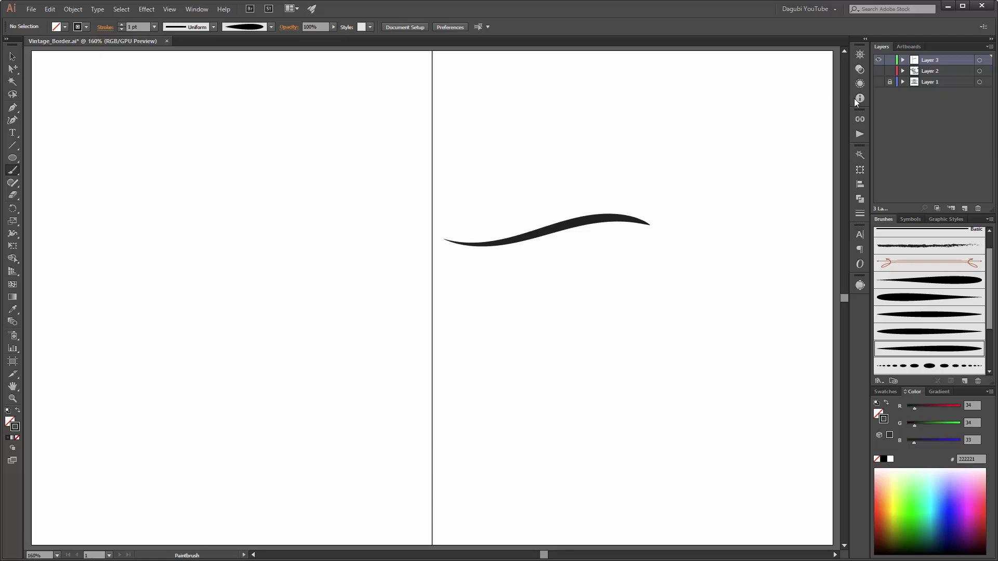
- Apply a Transform effect to all of Layer 3 with Reflect X, 1 copy and the middle-left reference point
left_click(979, 61)
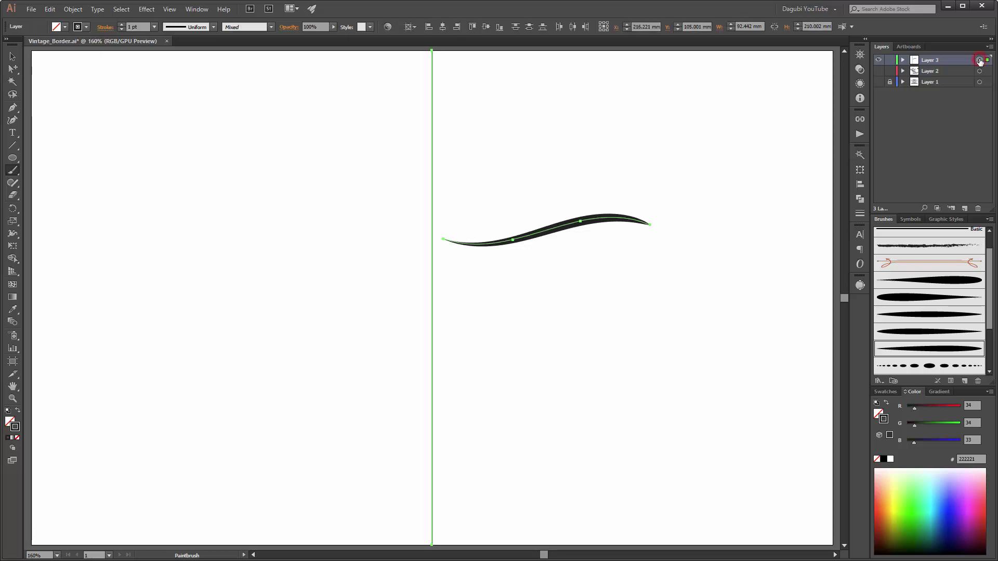
left_click(150, 12)
mouse_move(176, 93)
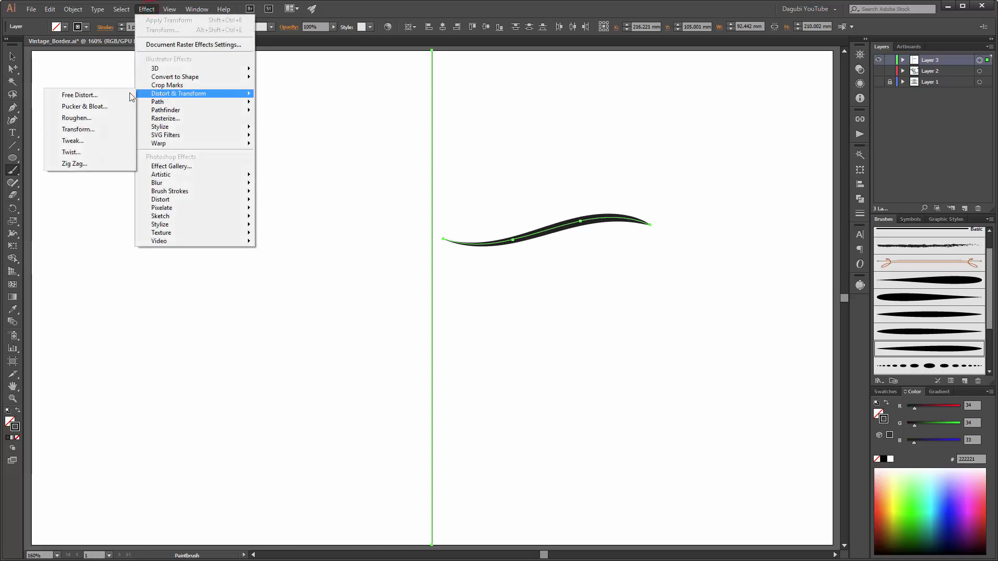
left_click(80, 129)
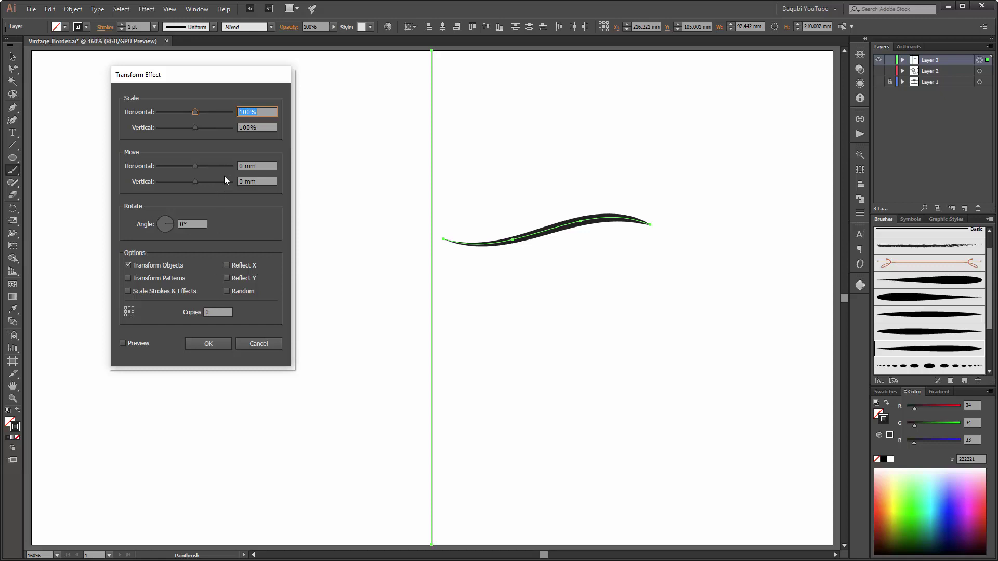
left_click(226, 265)
double_click(212, 312)
type("1")
left_click(133, 343)
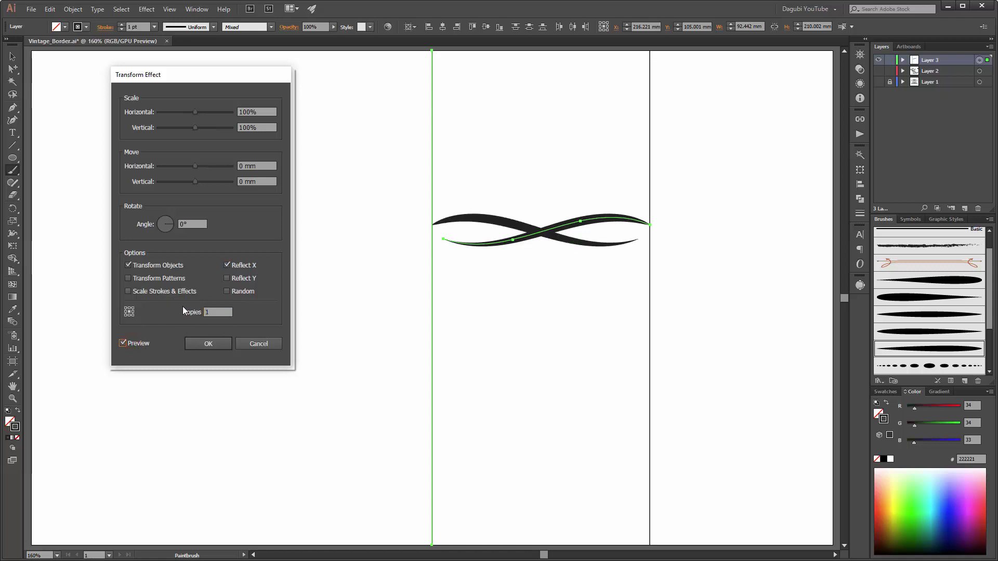
left_click(126, 312)
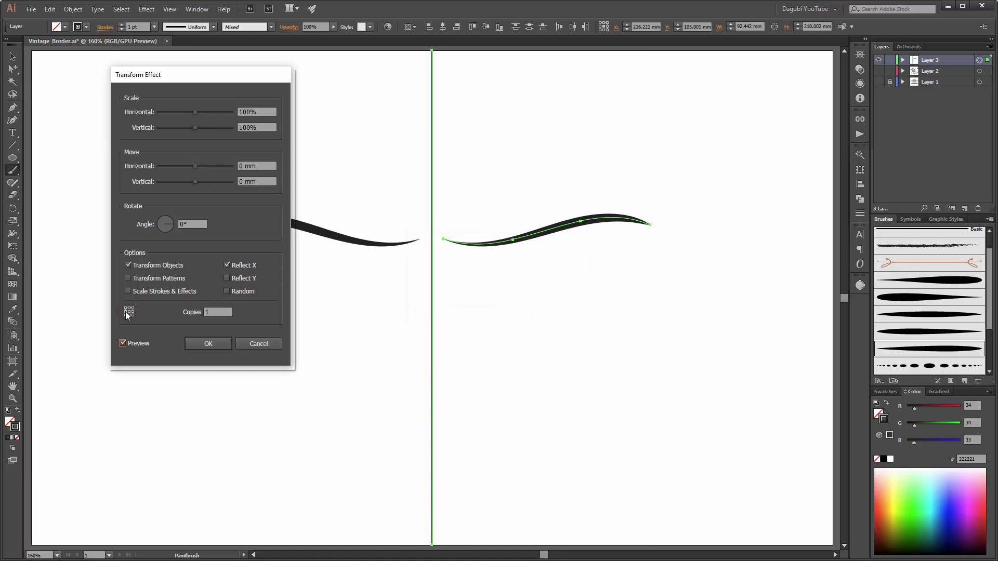
left_click(211, 344)
- Edit Layer 3's Transform effect with the preview on, setting the horizontal move to 0.3528 mm
scroll(431, 240, "up", 1)
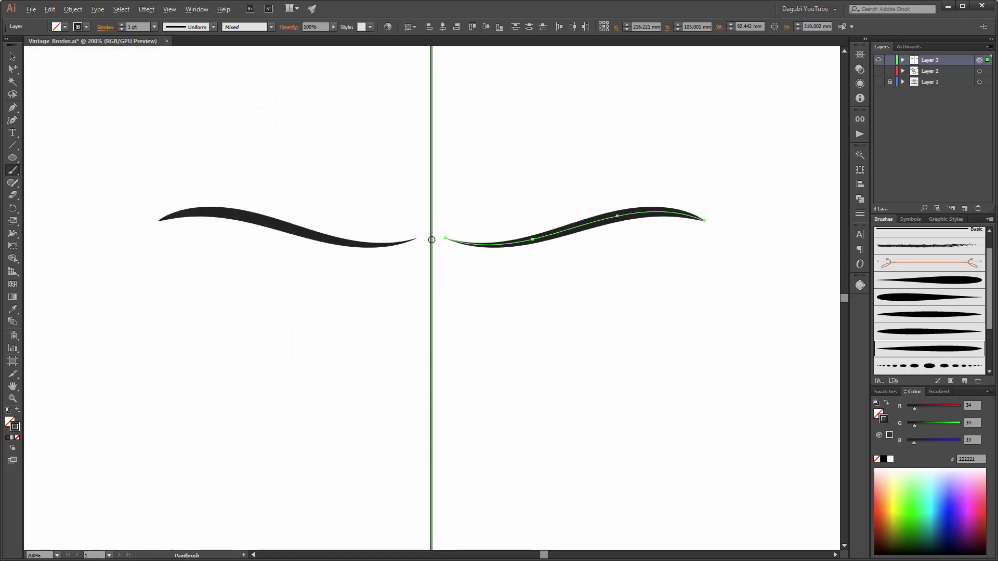
scroll(431, 240, "up", 6)
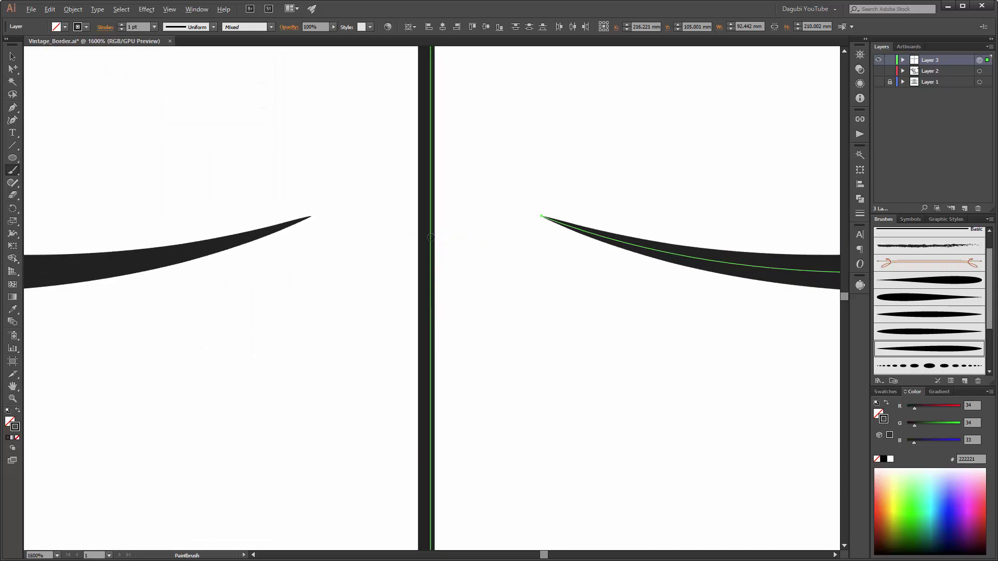
scroll(435, 209, "up", 1)
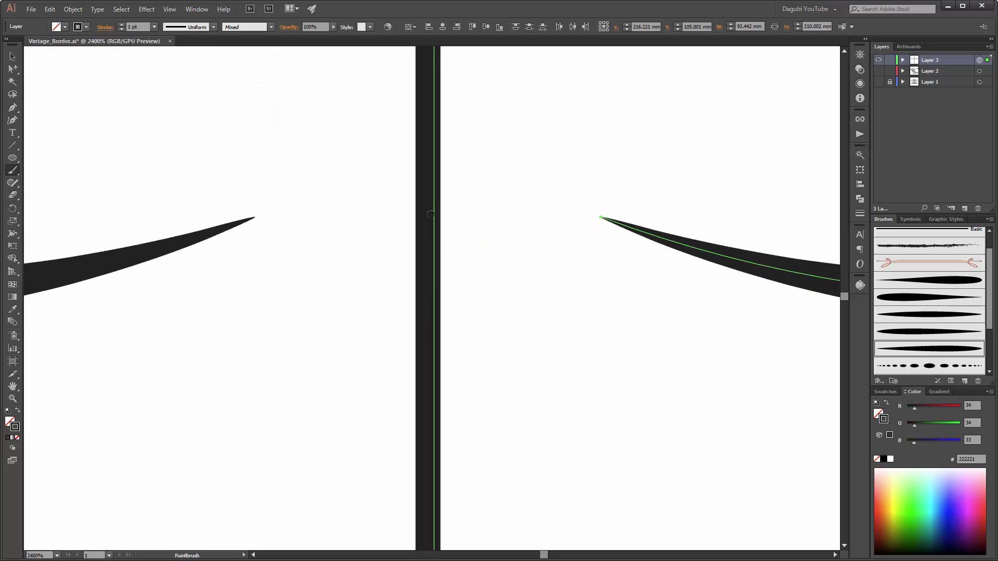
left_click(860, 84)
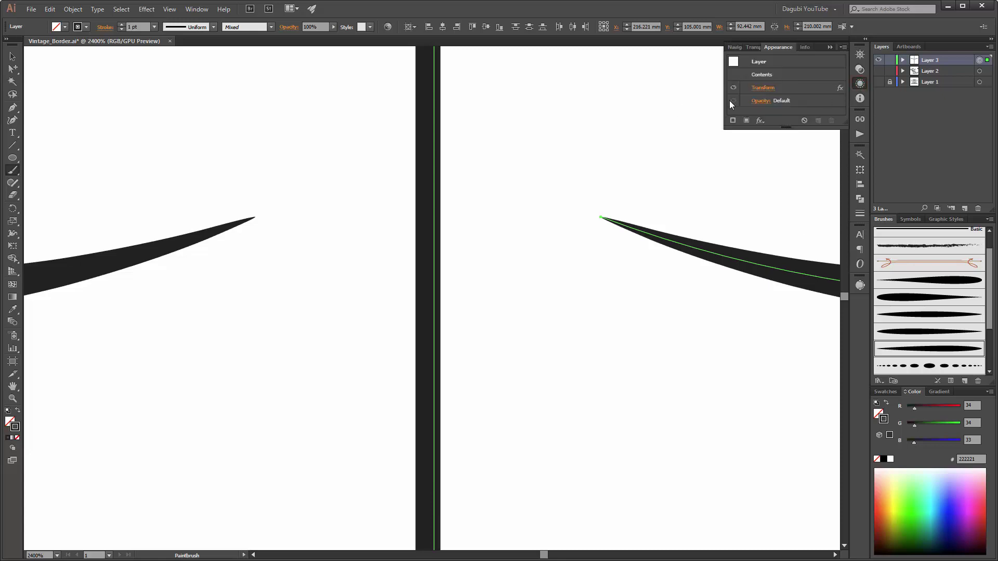
left_click(196, 11)
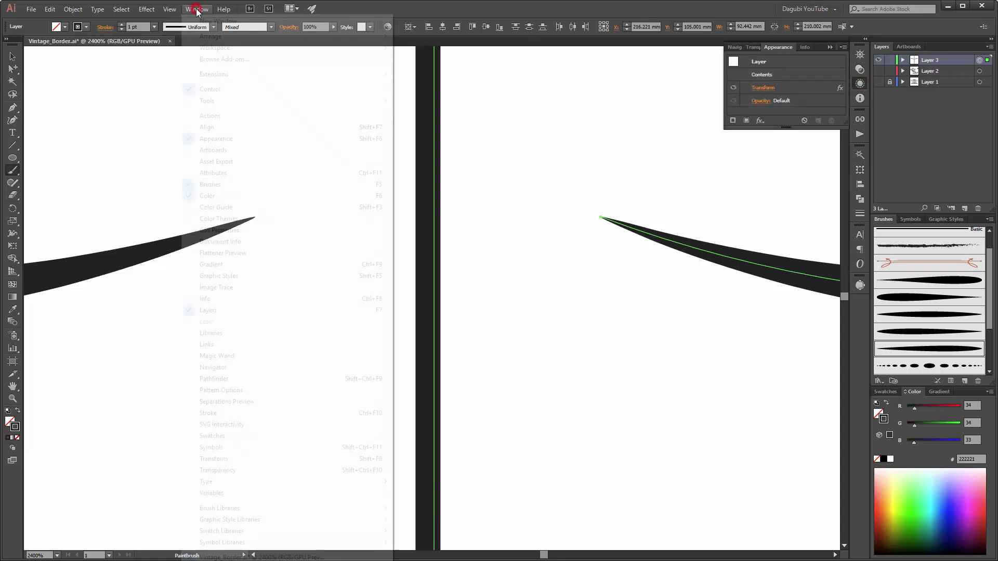
left_click(210, 139)
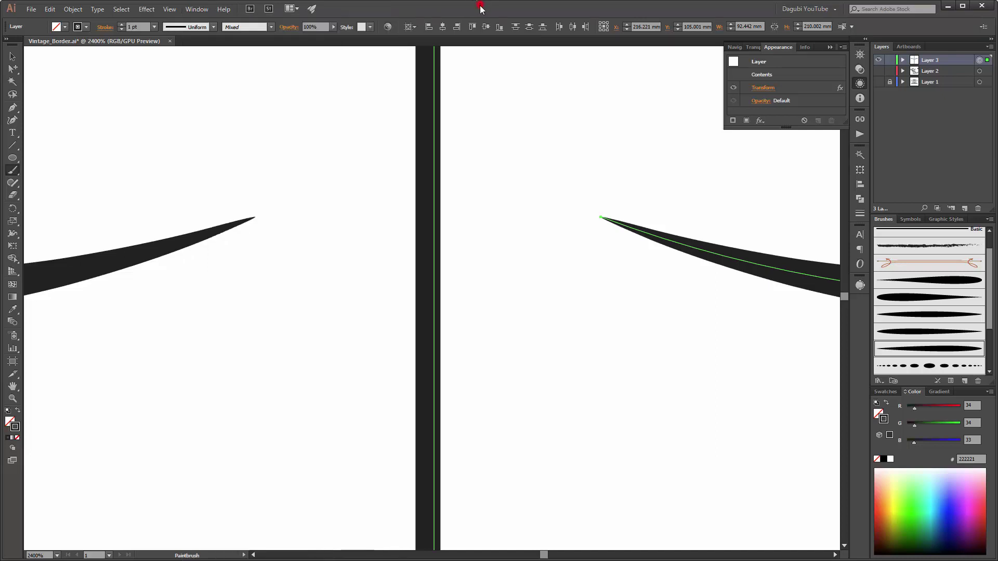
left_click(762, 89)
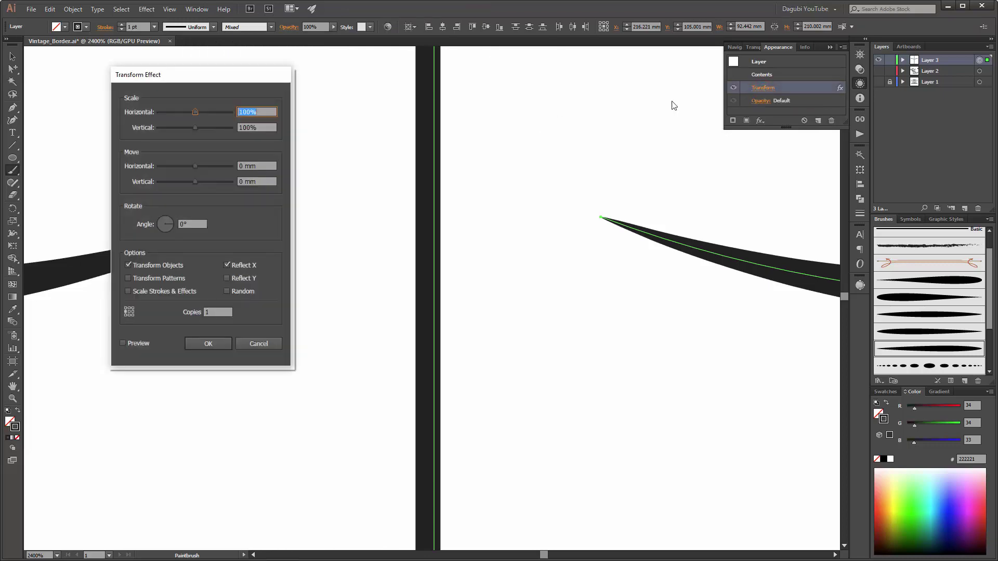
left_click_drag(205, 76, 233, 111)
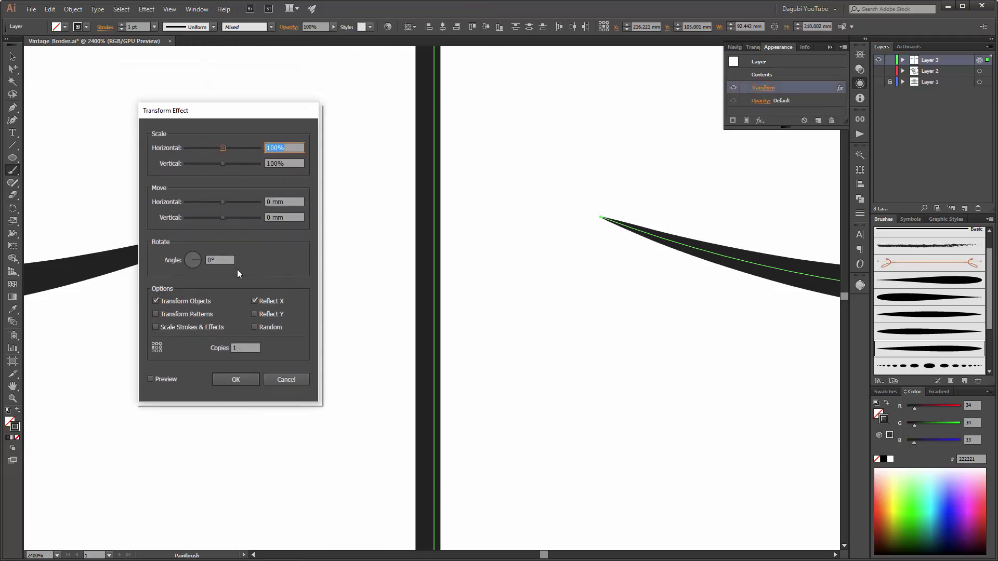
left_click(223, 202)
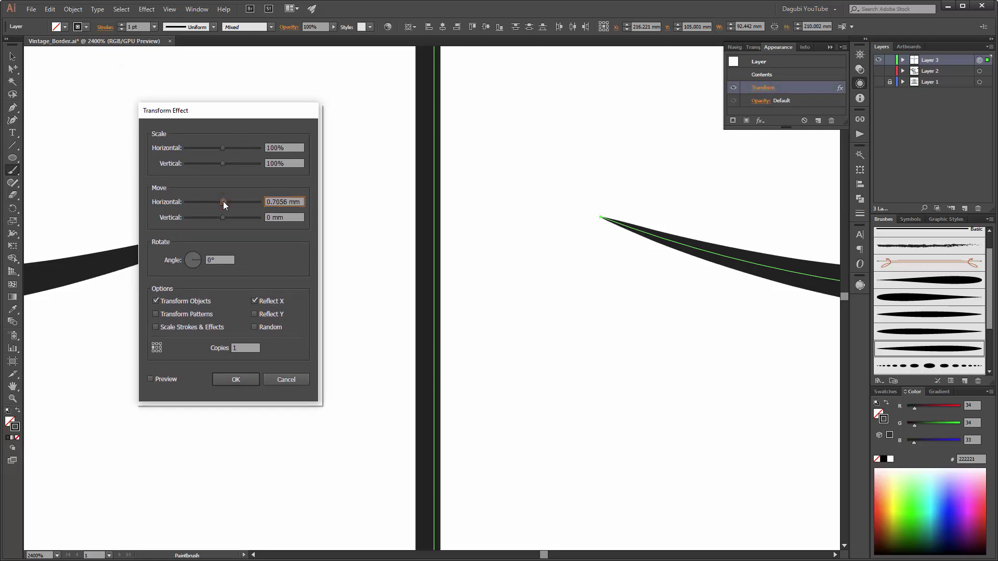
left_click(162, 379)
left_click(223, 202)
left_click(222, 202)
left_click(222, 202)
left_click(229, 203)
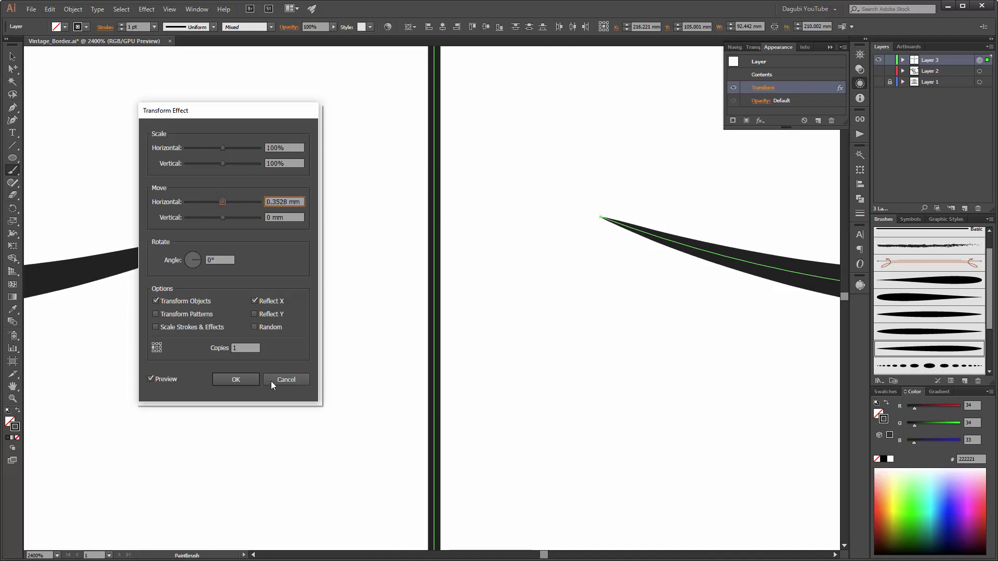
left_click(249, 379)
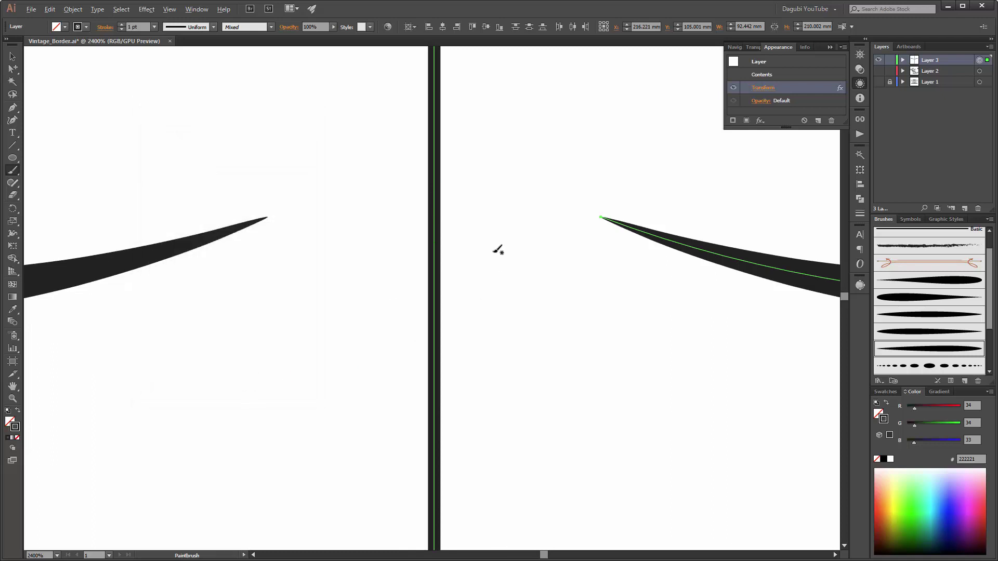
- Recolor the vertical guide line's stroke light grey, D9D9D9, and deselect it
scroll(499, 253, "down", 7)
scroll(501, 252, "down", 1)
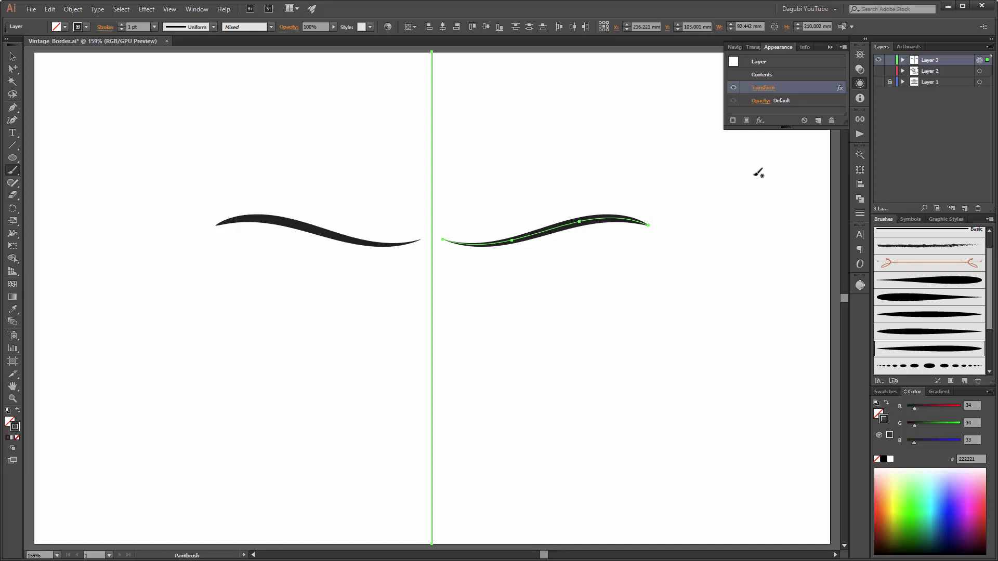
left_click(901, 60)
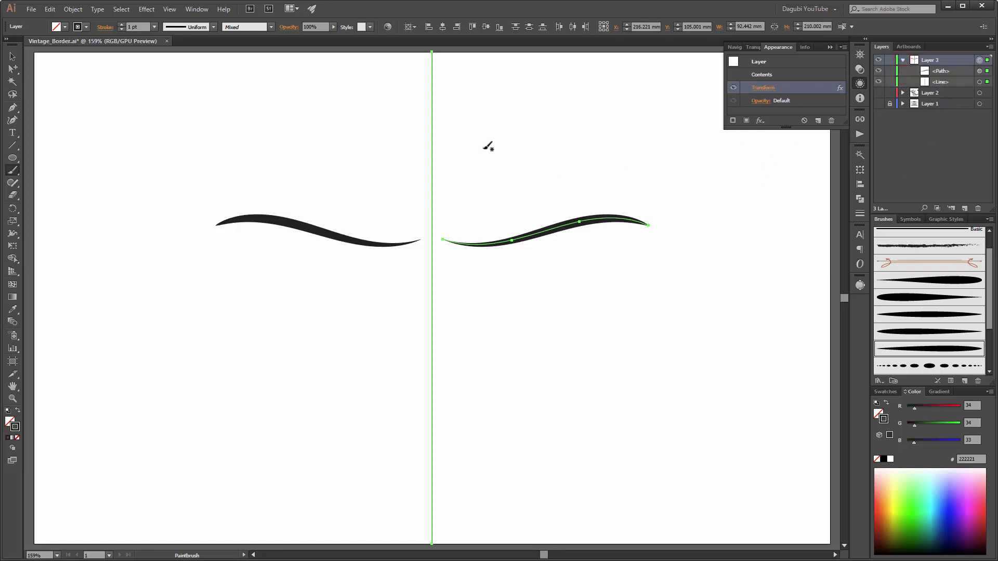
left_click(12, 56)
left_click(409, 106)
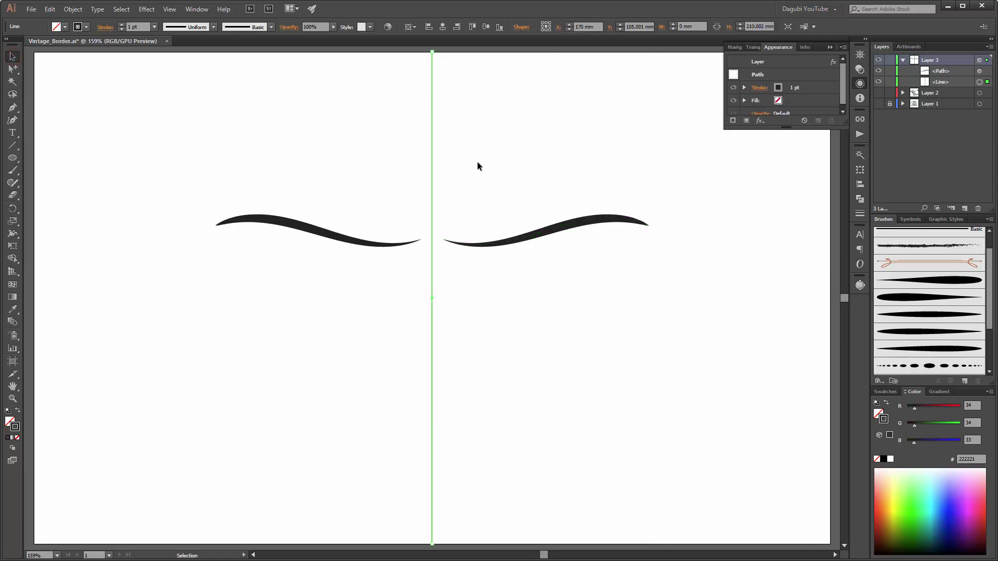
left_click(86, 27)
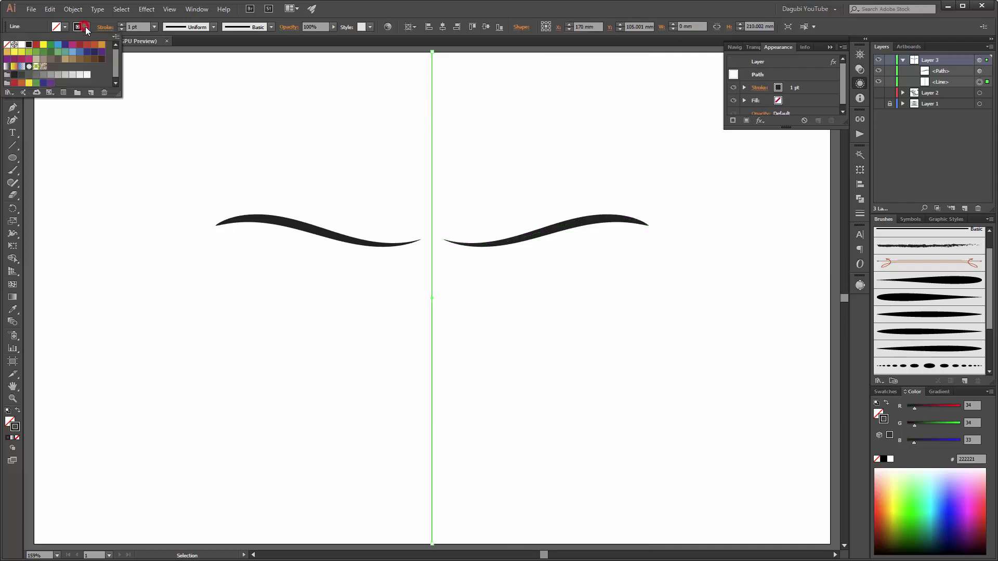
left_click(71, 76)
left_click(522, 122)
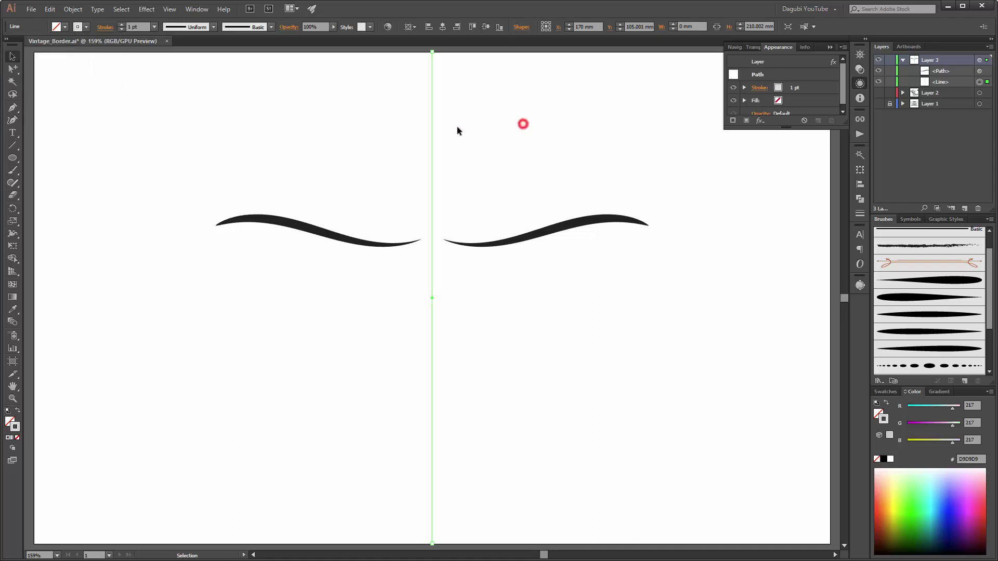
left_click(473, 114)
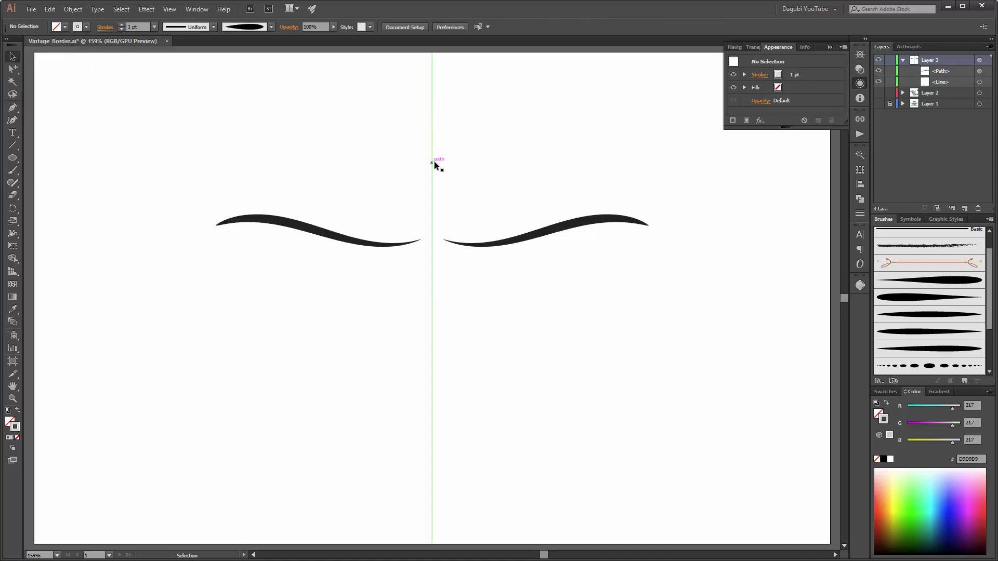
left_click(831, 48)
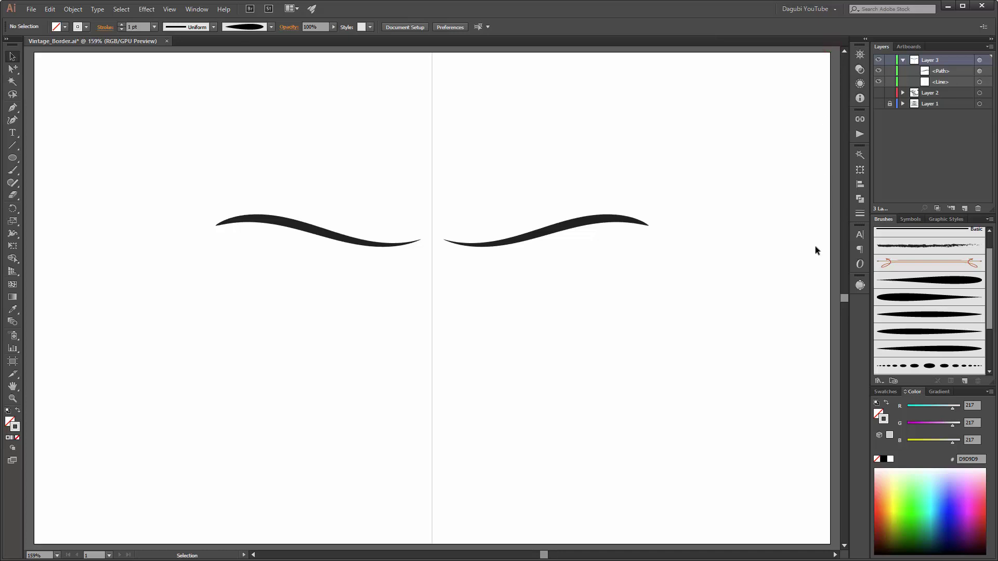
- Delete the wavy test stroke right of the guide line
key("b")
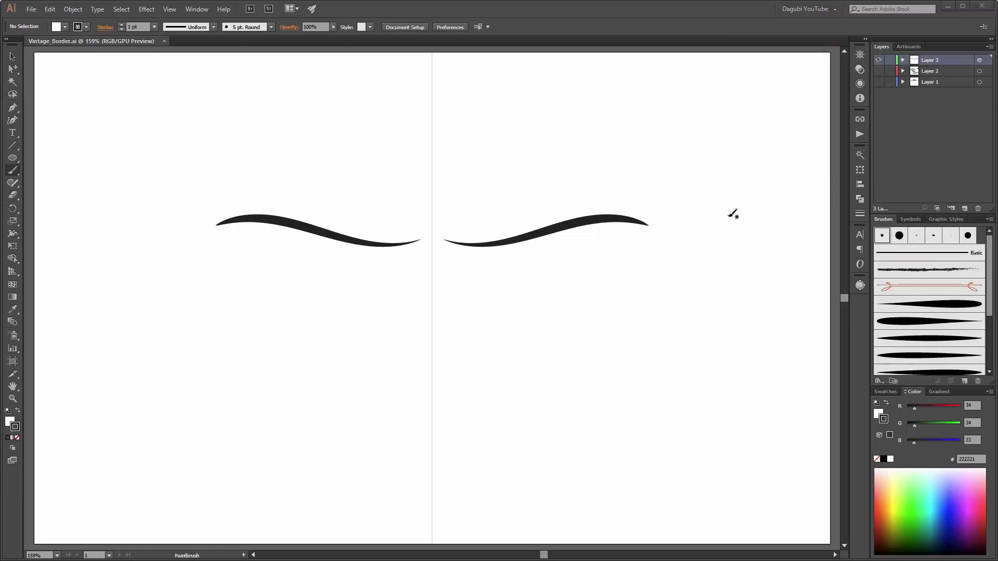
left_click(14, 56)
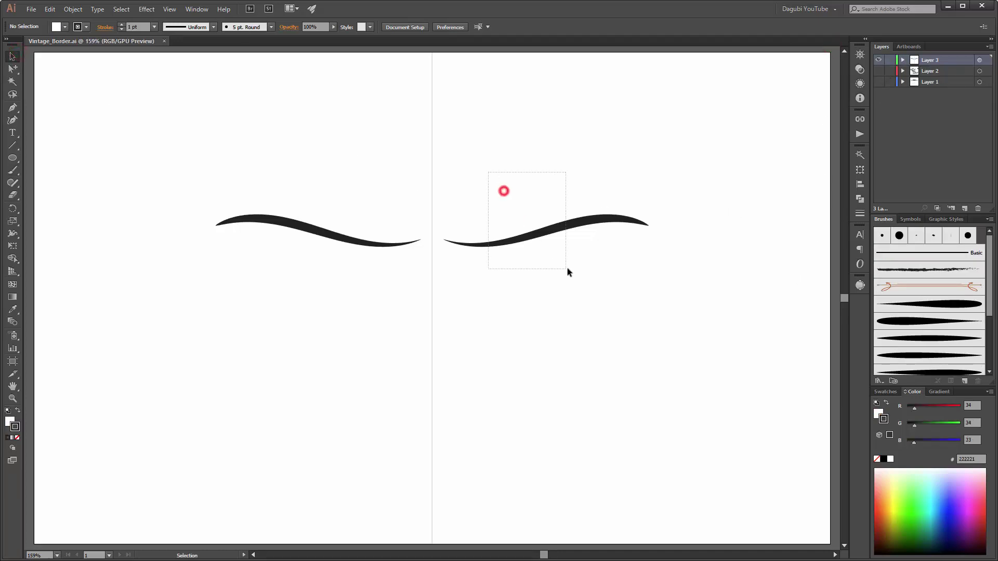
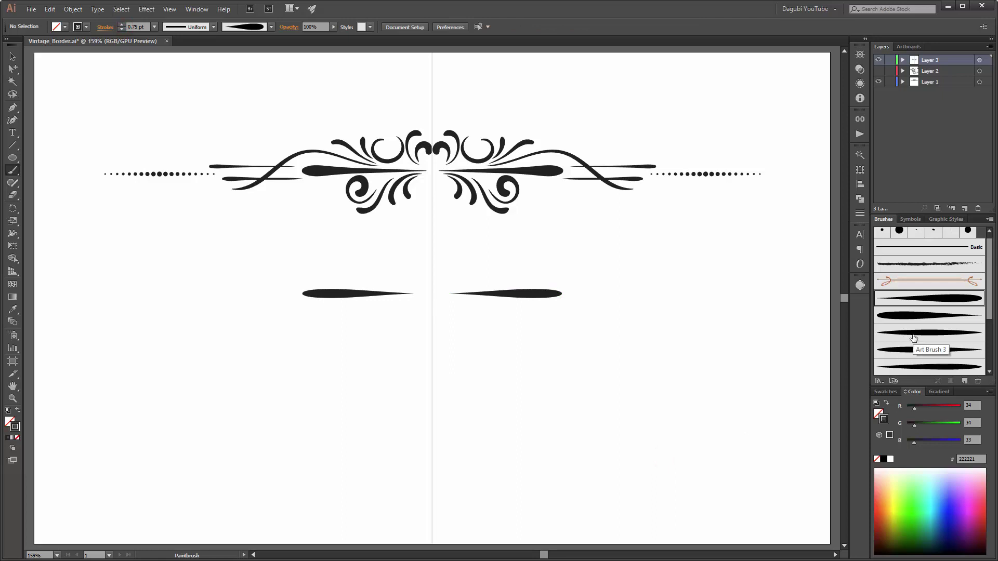
- Paint a curved stroke above the teardrop's inner end with the fifth art brush and set its weight to 0.5 pt
left_click(905, 365)
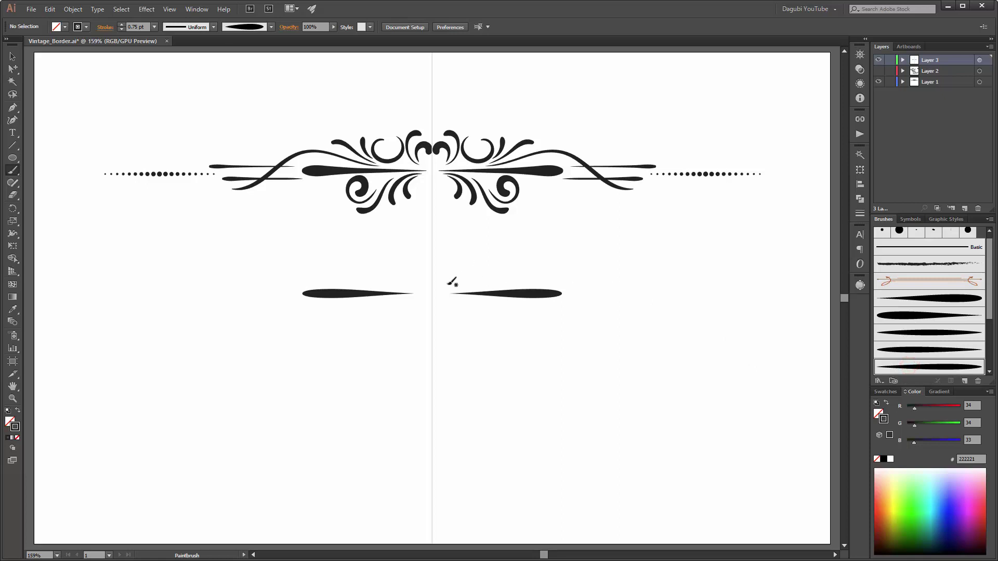
mouse_move(441, 291)
left_mouse_down()
mouse_move(460, 272)
mouse_move(445, 255)
left_mouse_up()
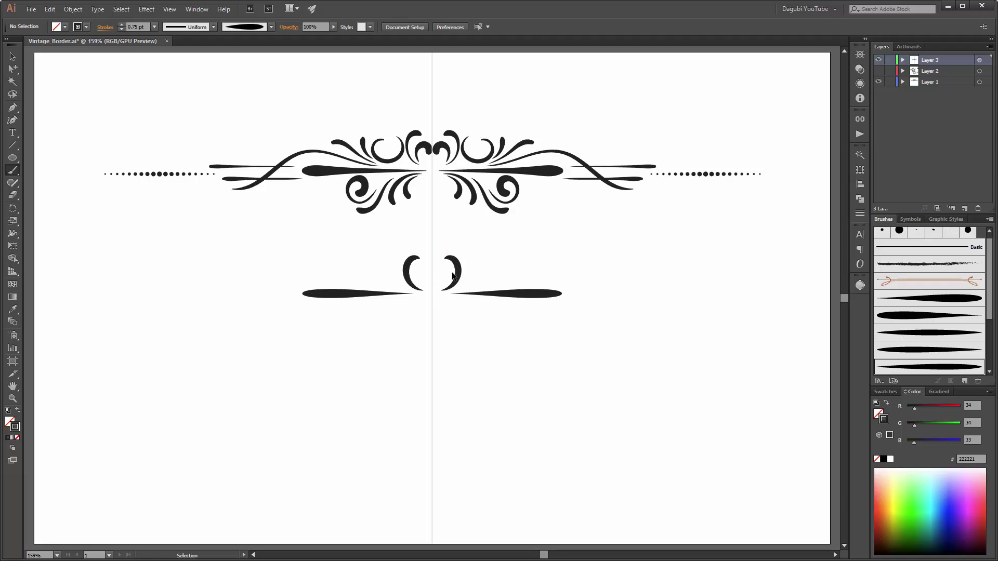
left_click(457, 269, "ctrl")
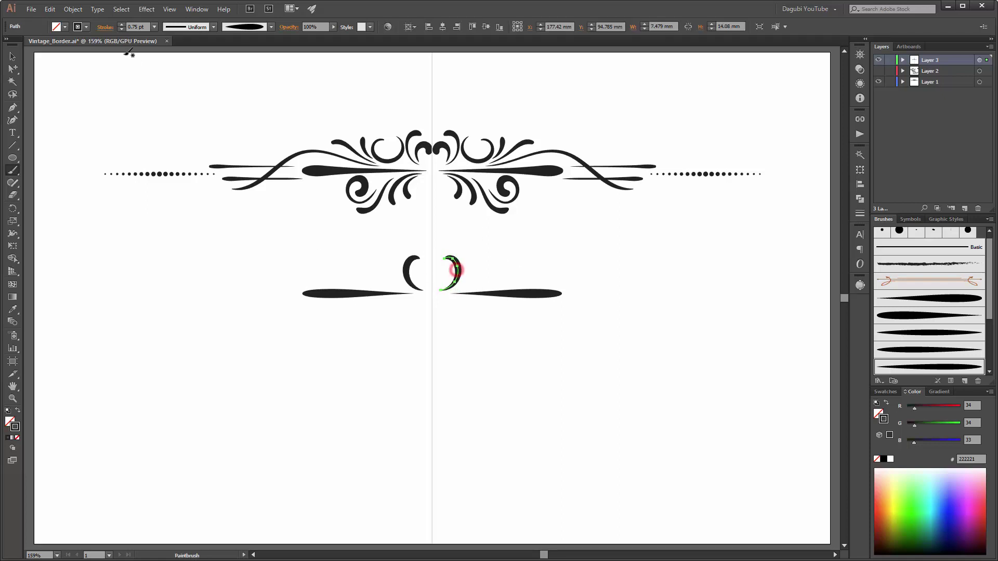
left_click(121, 29)
left_click(562, 256, "ctrl")
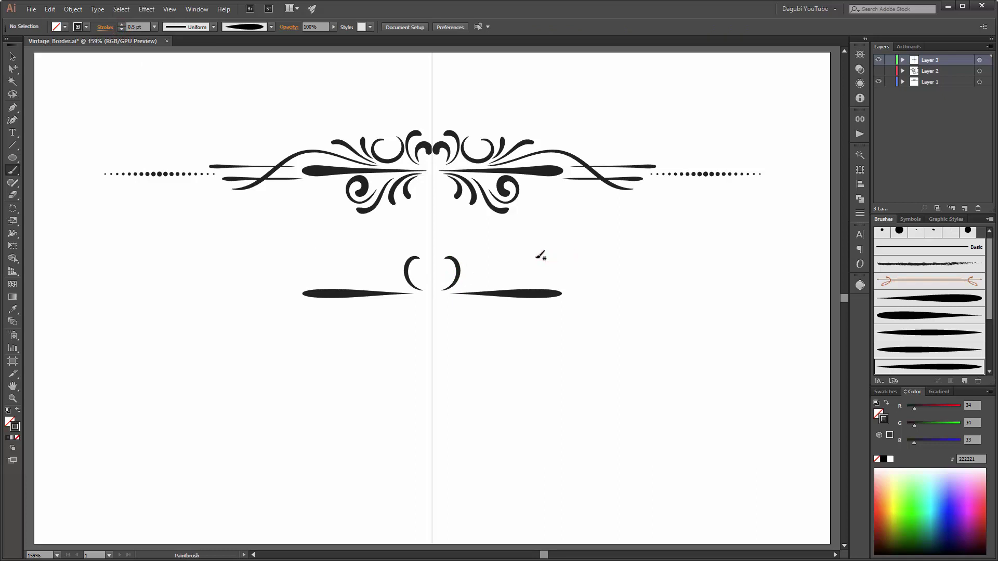
- Paint a smaller curl inside the first curve with the right-heavy teardrop brush, and choose Art Brush 3
left_click(952, 299)
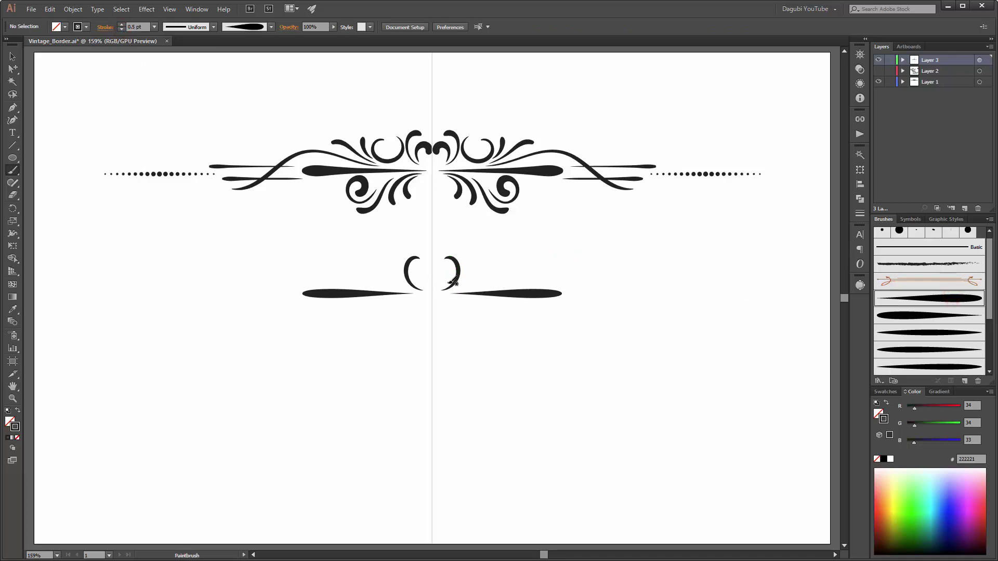
mouse_move(440, 289)
left_mouse_down()
mouse_move(449, 277)
mouse_move(441, 264)
left_mouse_up()
left_click(951, 334)
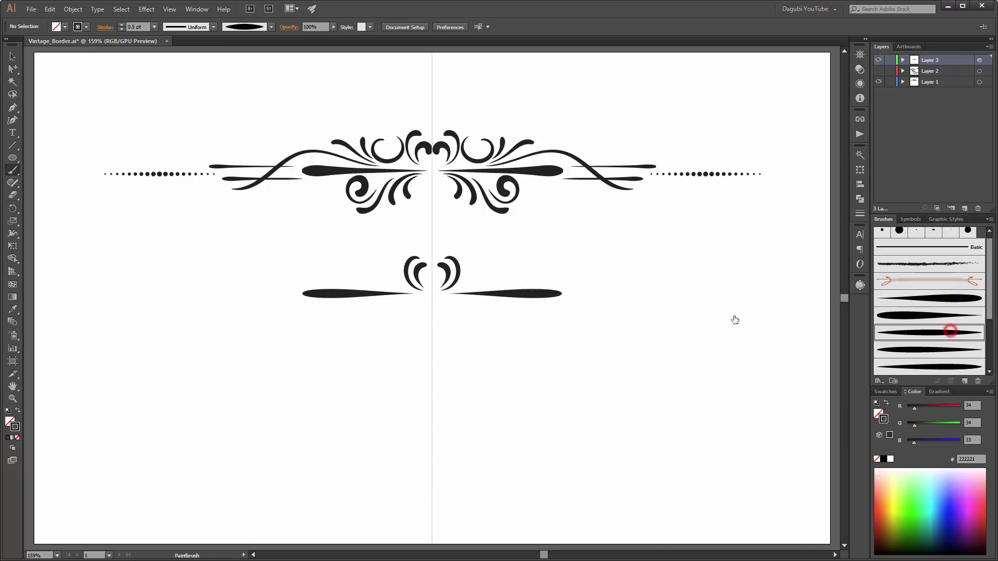
- Paint an open C-shaped curl just outside the two inner curls with the selected art brush, undoing failed strokes
mouse_move(473, 267)
left_mouse_down()
mouse_move(496, 283)
mouse_move(501, 271)
mouse_move(489, 265)
mouse_move(496, 280)
mouse_move(472, 266)
mouse_move(466, 279)
mouse_move(485, 267)
left_mouse_up()
key("ctrl+z")
key("ctrl+z")
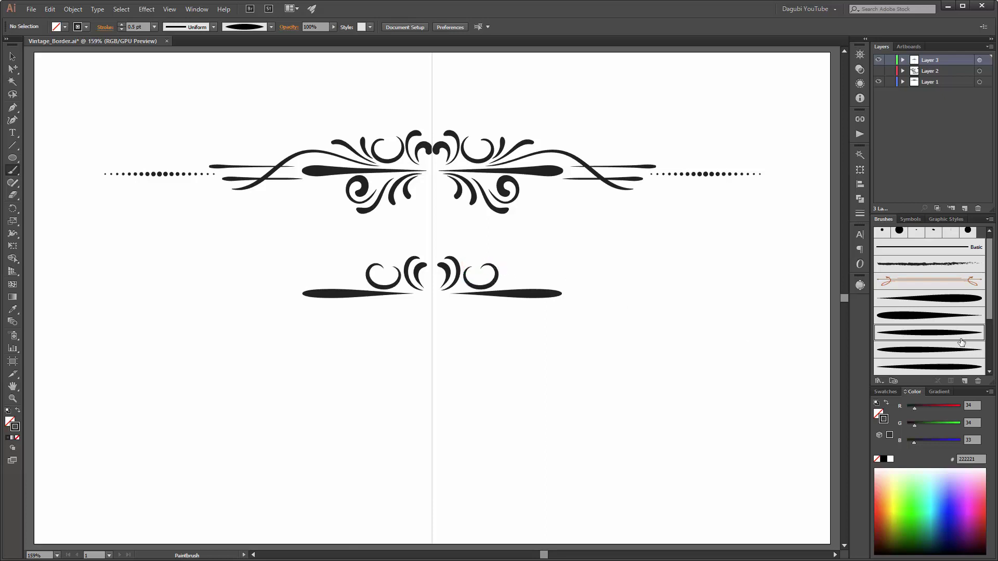
- Paint a short upright leaf outside the C-shaped curl with the fifth art brush and a longer sweeping one with the right-heavy teardrop brush
left_click(921, 368)
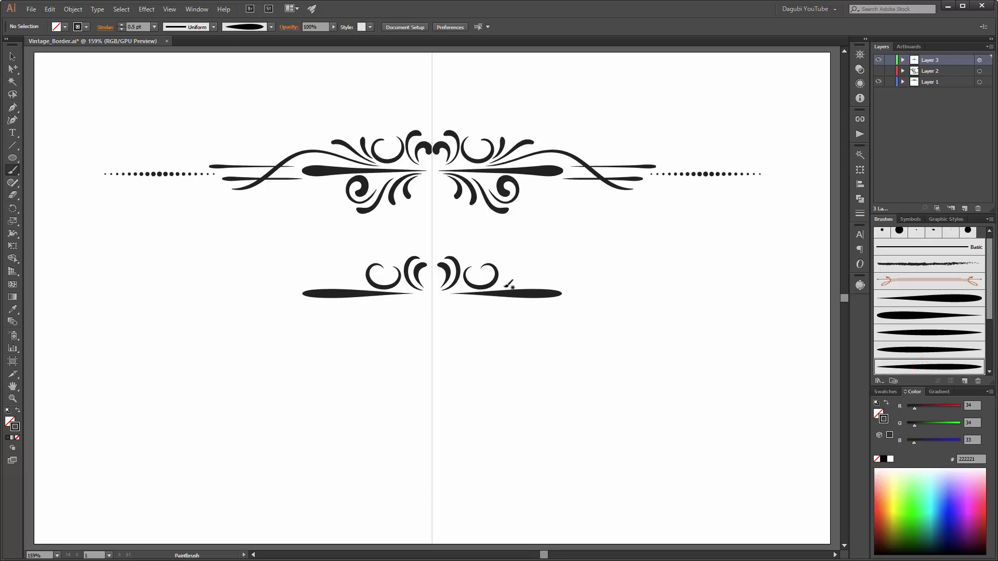
left_click_drag(499, 285, 515, 256)
left_click(939, 295)
left_click_drag(499, 287, 552, 266)
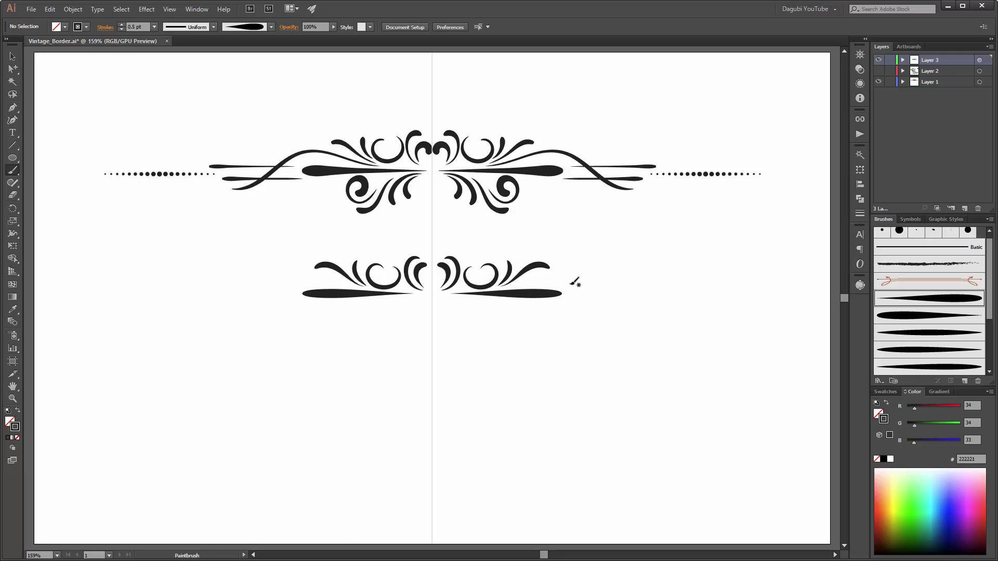
- Paint two staggered horizontal teardrop lines beyond the large teardrop's outer end, both at 0.25 pt weight
left_click_drag(570, 287, 647, 287)
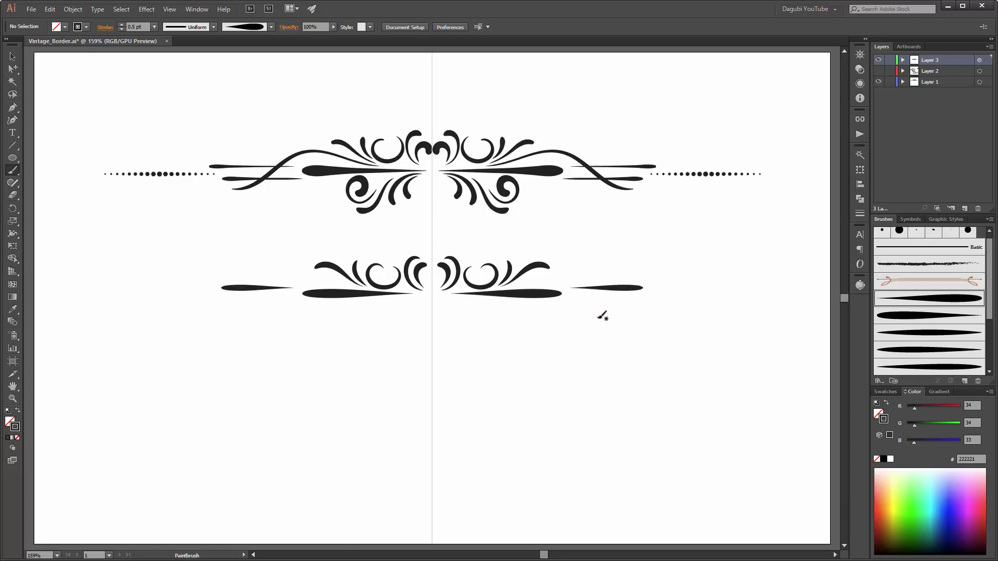
left_click(621, 289, "ctrl")
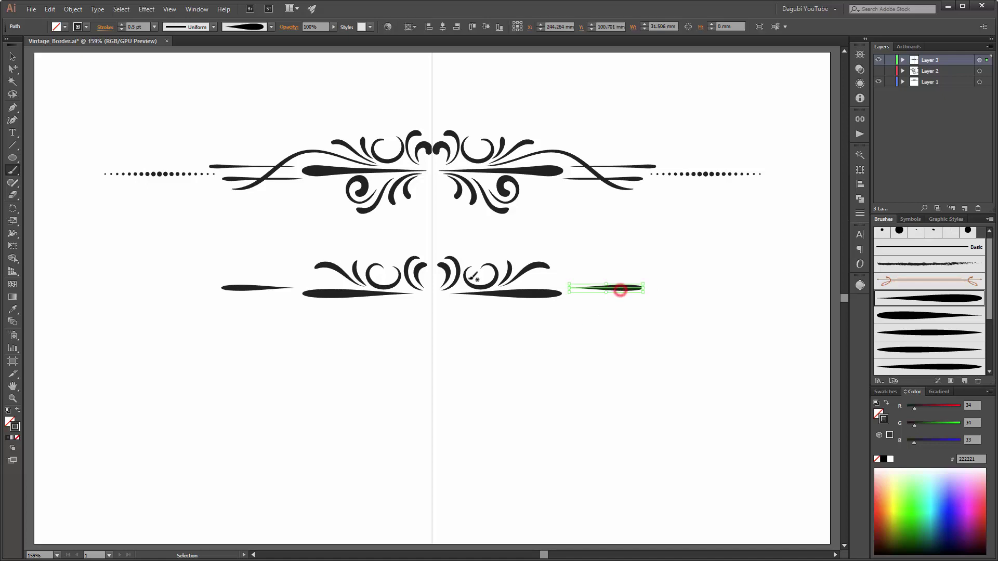
left_click(122, 30)
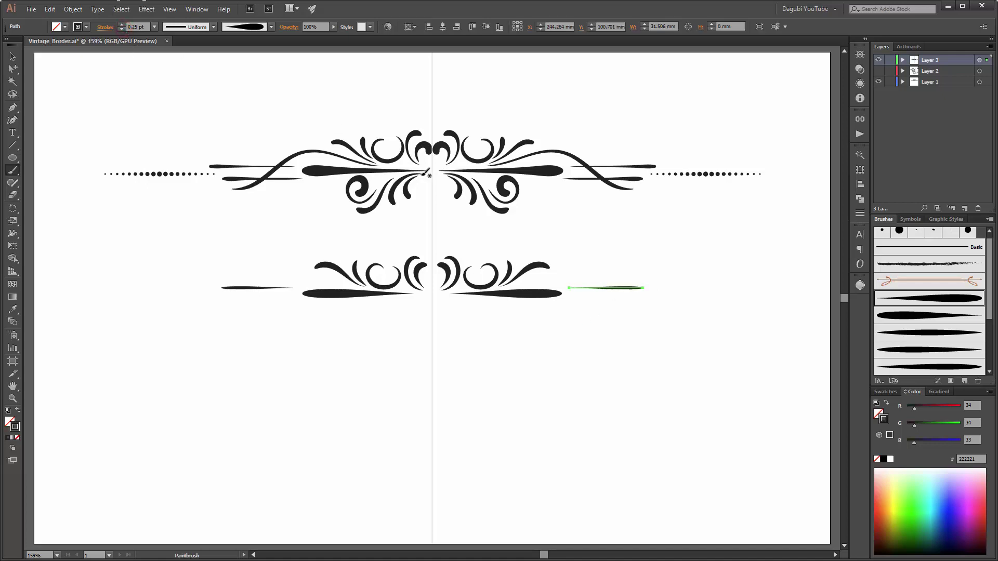
left_click(597, 359, "ctrl")
left_click_drag(555, 301, 630, 303)
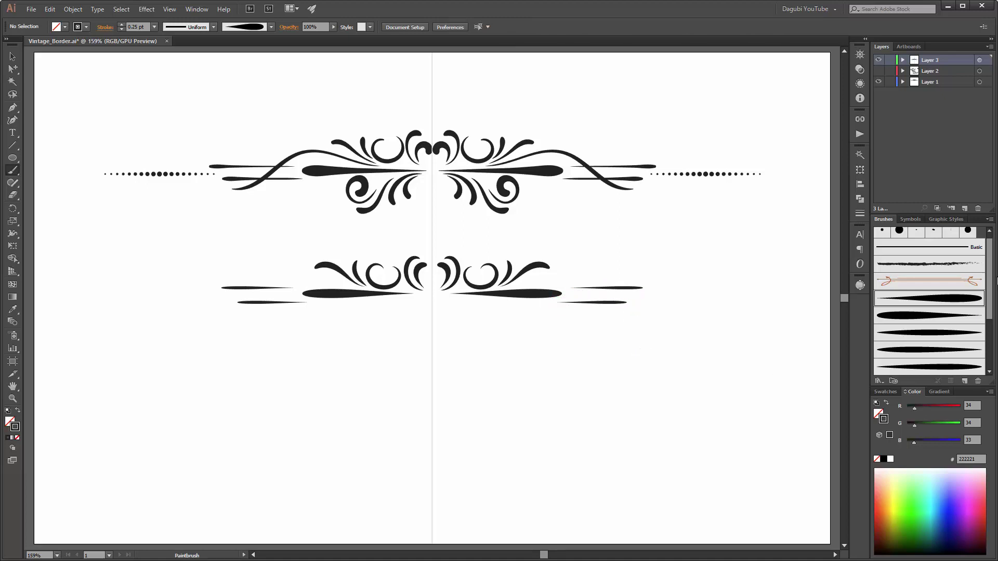
- Paint a horizontal row of dots outward from the thin lines using the dotted art brush at 1 pt
left_click_drag(993, 281, 993, 320)
left_click(929, 311)
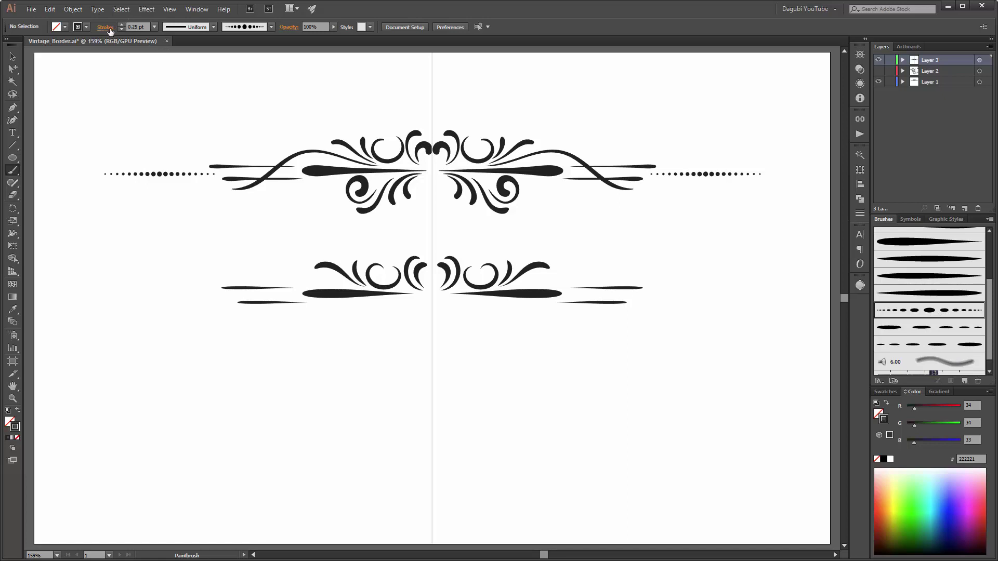
left_click(154, 27)
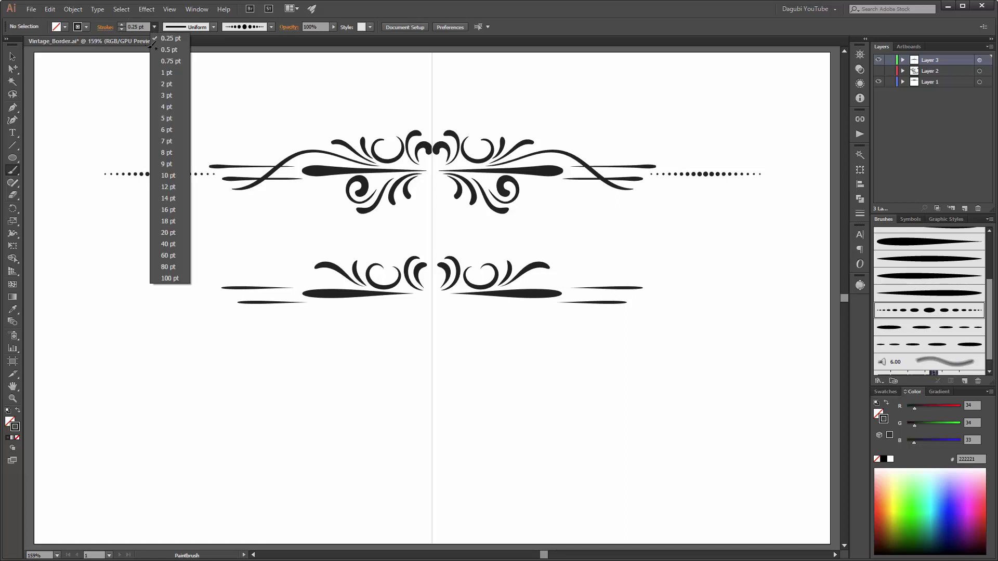
left_click(163, 74)
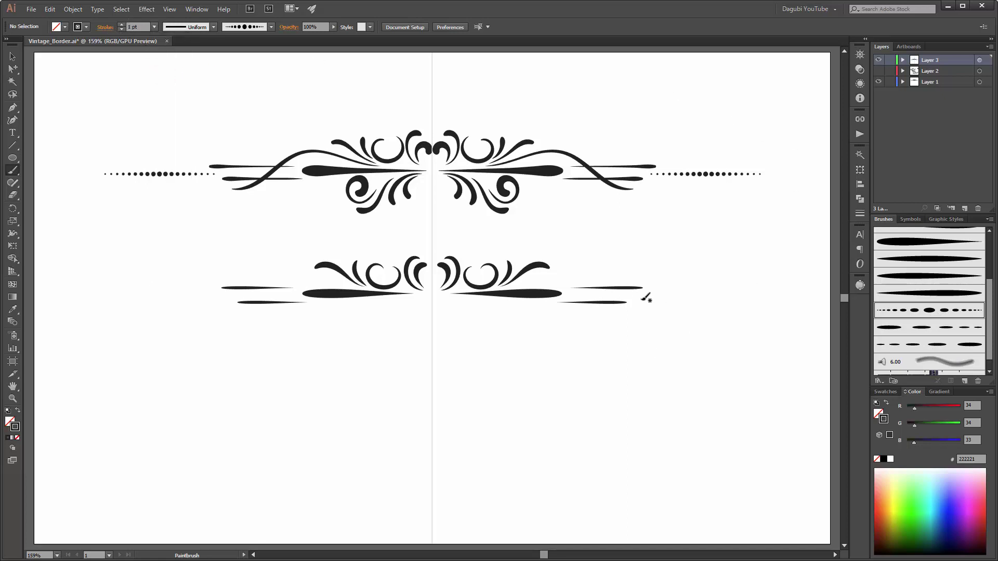
left_click_drag(635, 297, 743, 306)
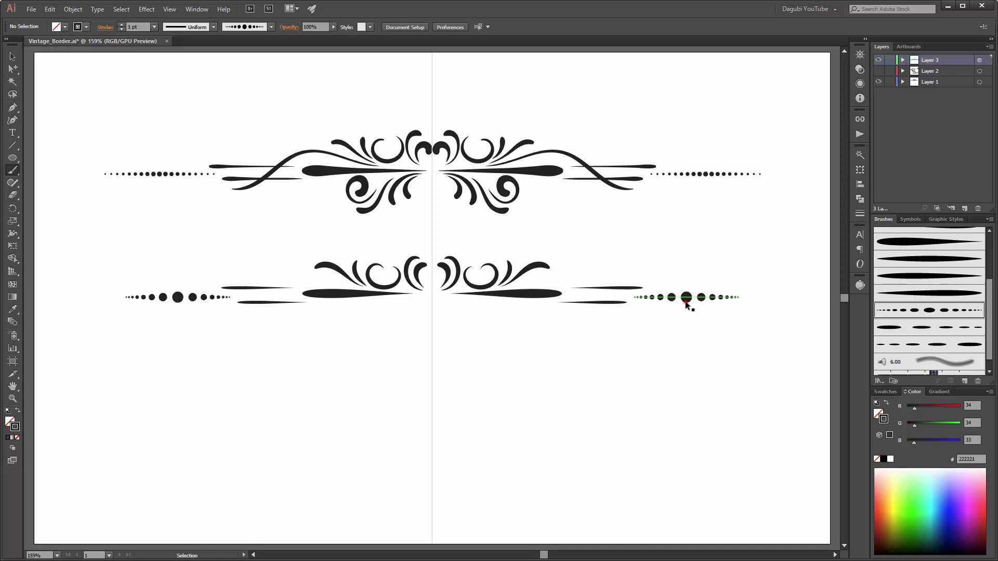
left_click(686, 300, "ctrl")
left_click(671, 370, "ctrl")
- Paint a long S-shaped wave from above the large teardrop down across the thin lines with the fifth art brush at 0.5 pt
left_click_drag(993, 297, 992, 277)
left_click(946, 336)
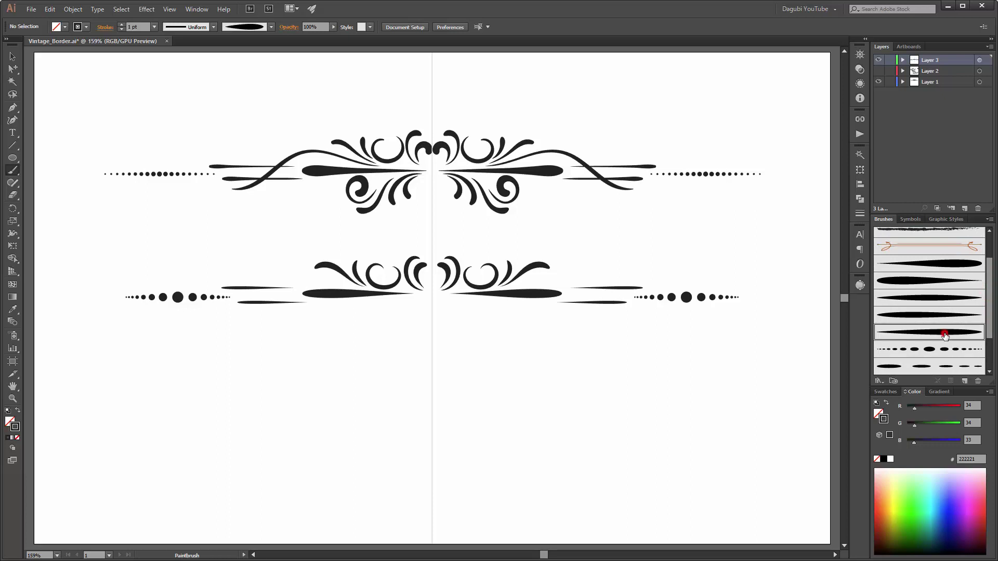
left_click(154, 27)
left_click(163, 49)
left_click_drag(503, 289, 536, 279)
left_click_drag(649, 321, 652, 322)
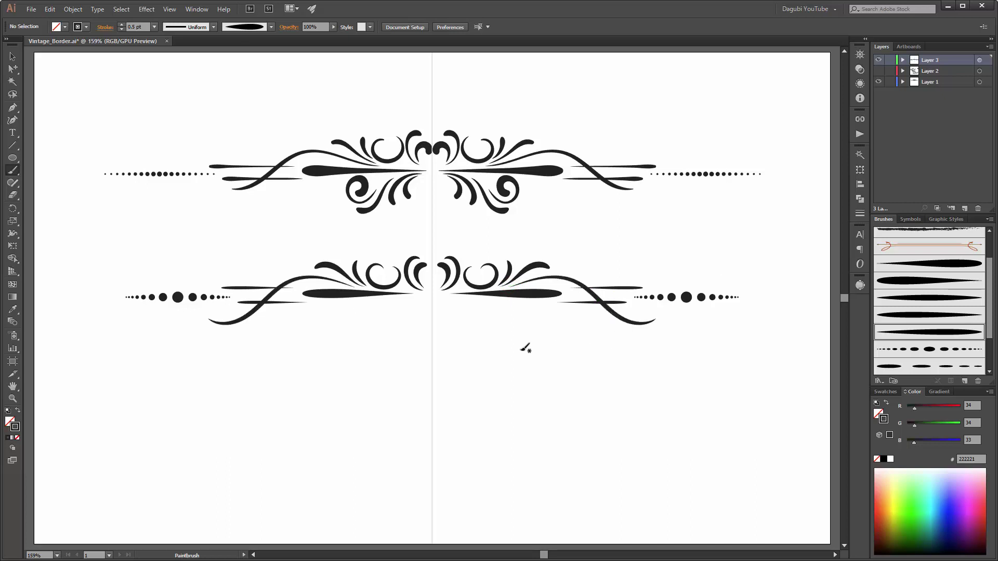
- Paint three curved leaves and a spiral below the large teardrop with the right-heavy teardrop brush, and save the document
left_click(947, 260)
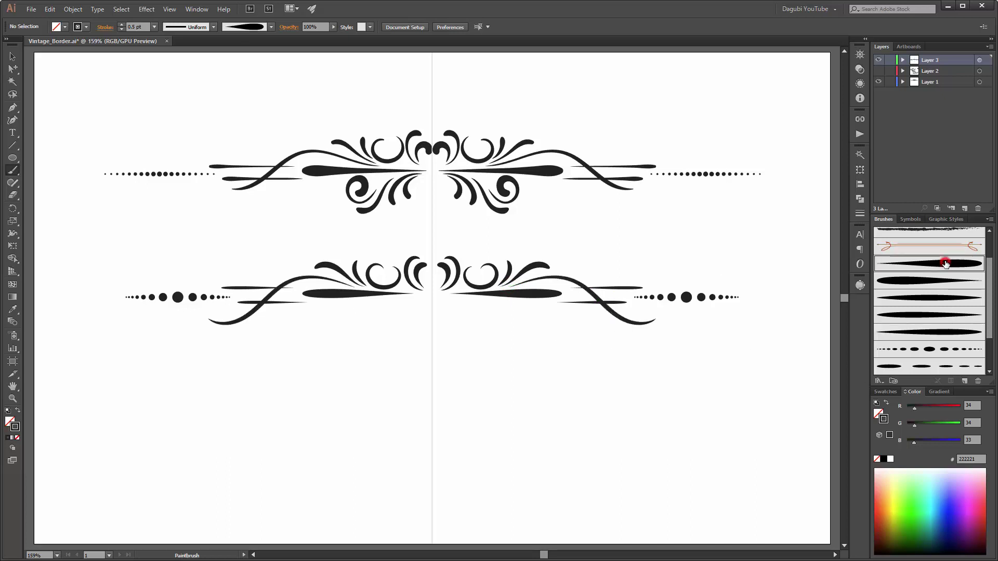
mouse_move(438, 296)
left_mouse_down()
mouse_move(475, 326)
mouse_move(442, 300)
mouse_move(459, 311)
mouse_move(456, 322)
mouse_move(469, 300)
mouse_move(513, 331)
mouse_move(495, 311)
mouse_move(526, 319)
left_mouse_up()
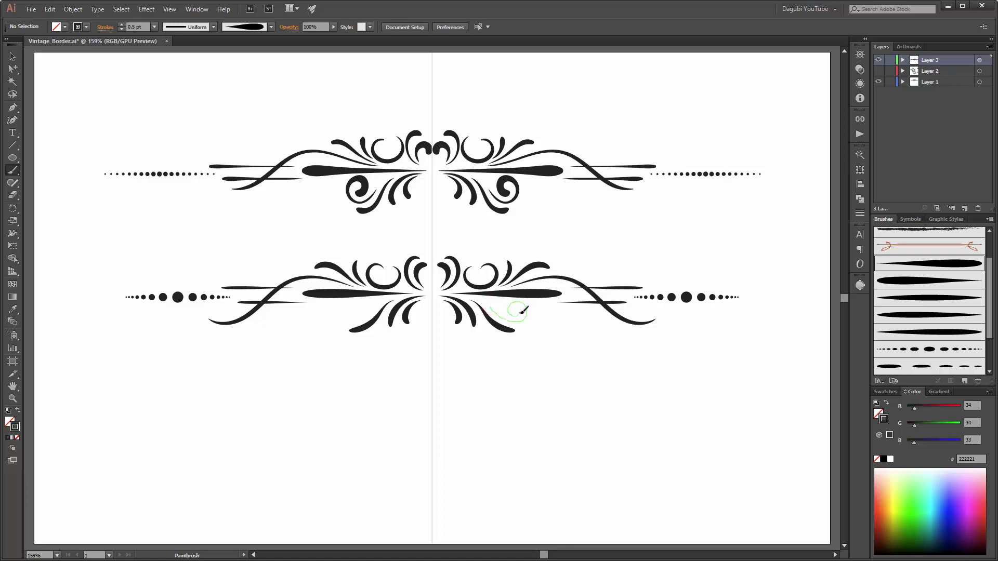
left_click_drag(521, 311, 526, 308)
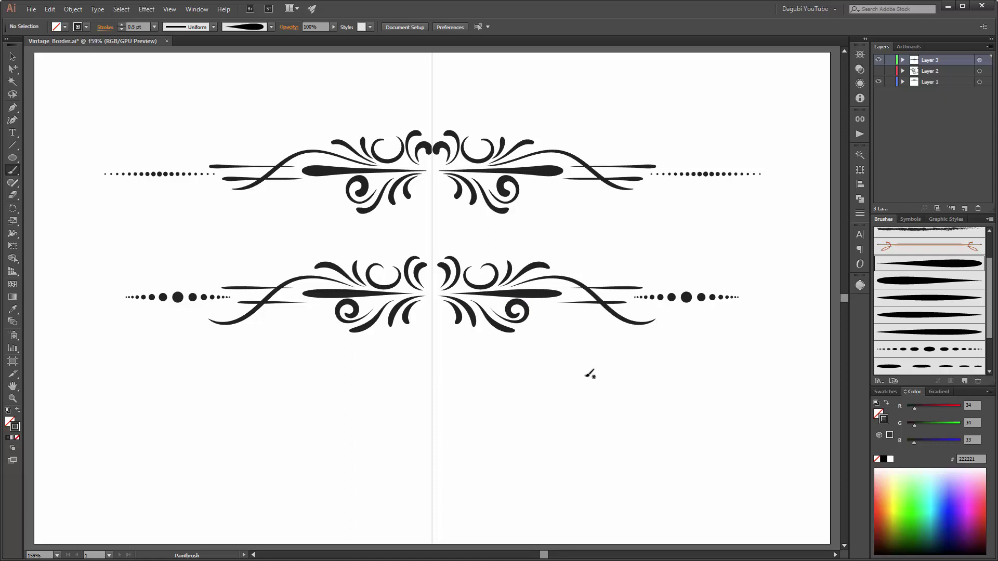
key("ctrl+s")
- Reset to the default fill and stroke, hide Layer 1, and select all artwork on the artboard
key("d")
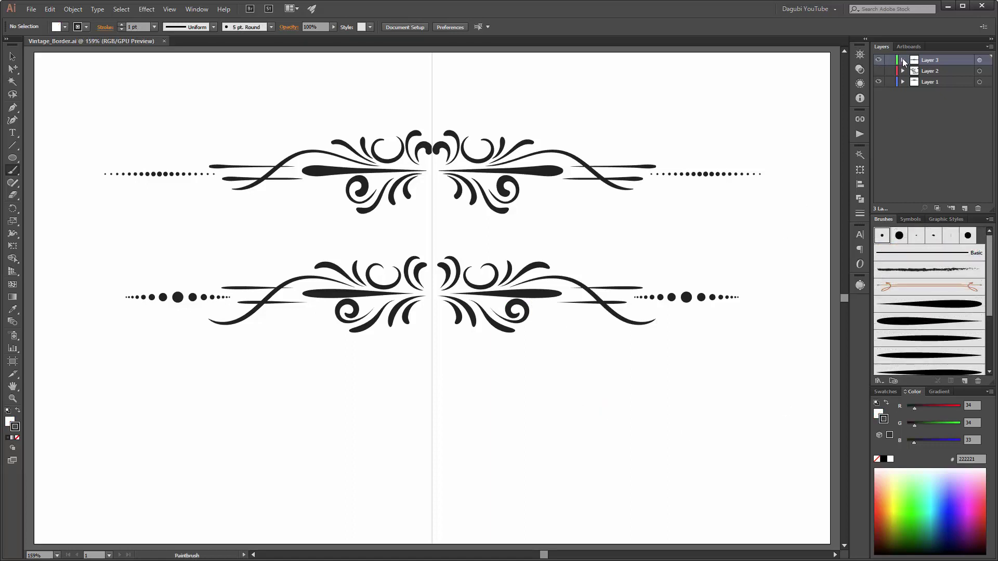
key("v")
left_click(878, 83)
left_click_drag(790, 223, 111, 367)
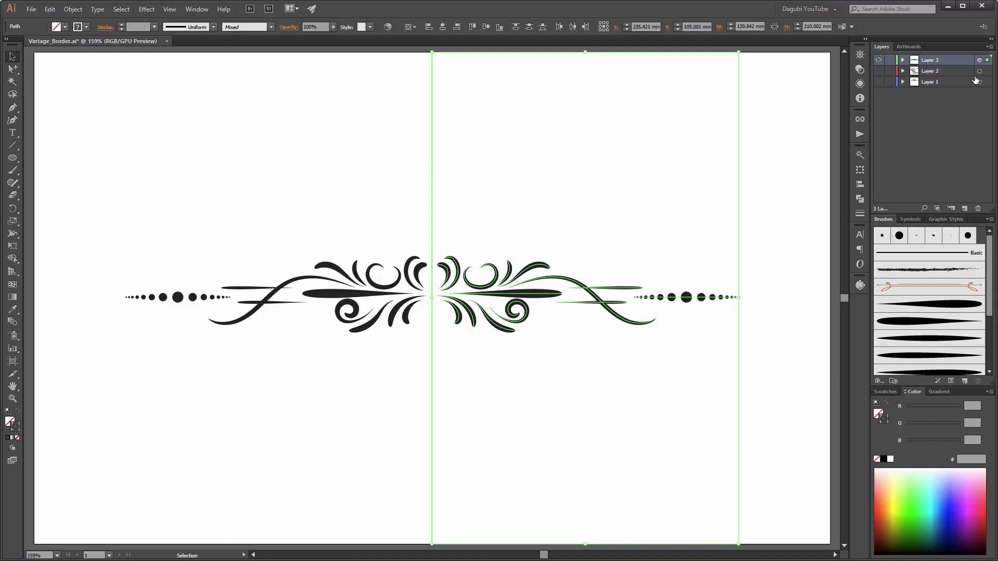
- Lock the guide line's <Line> object inside Layer 3, leaving only the ornament paths selected
left_click(903, 60)
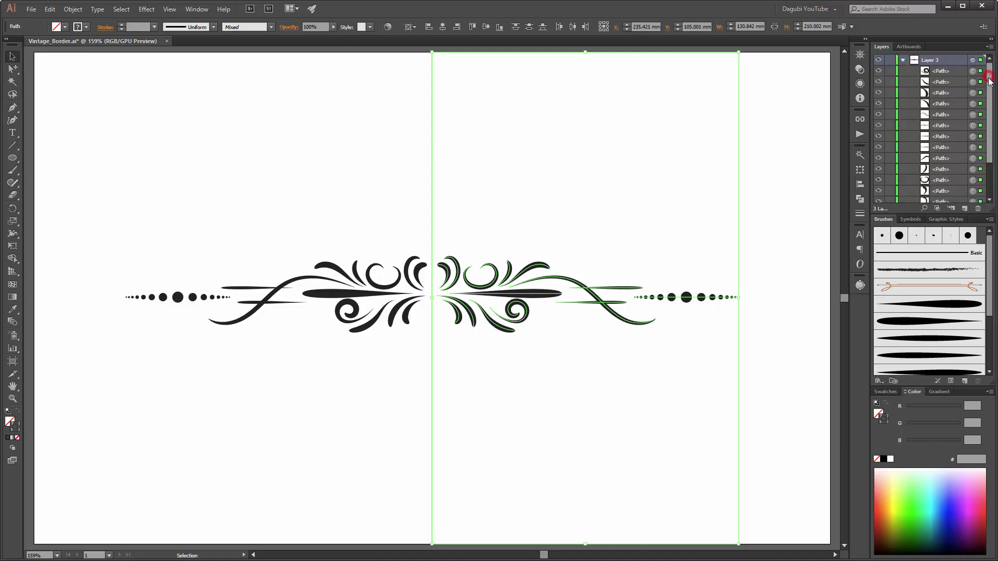
scroll(990, 159, "down", 5)
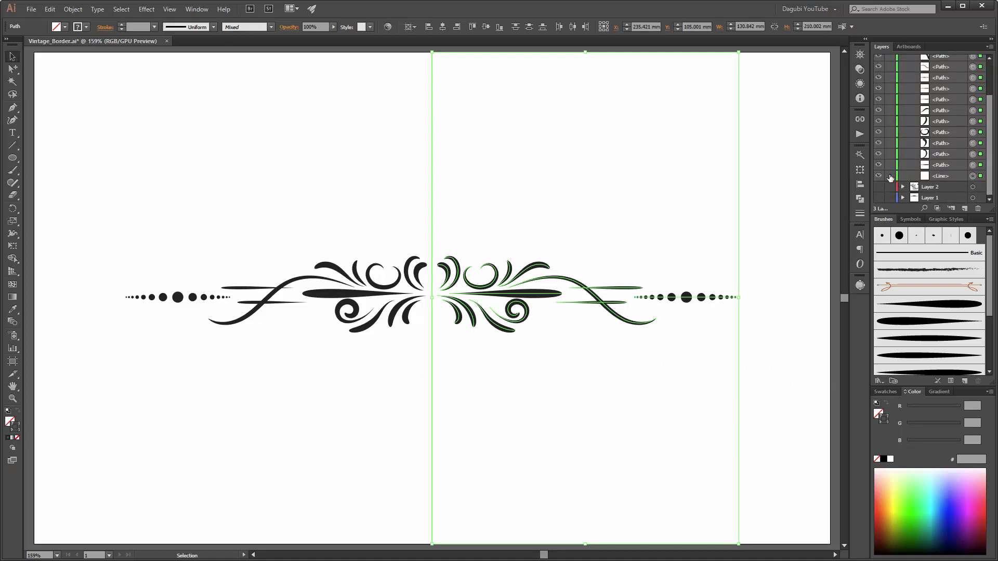
left_click(888, 176)
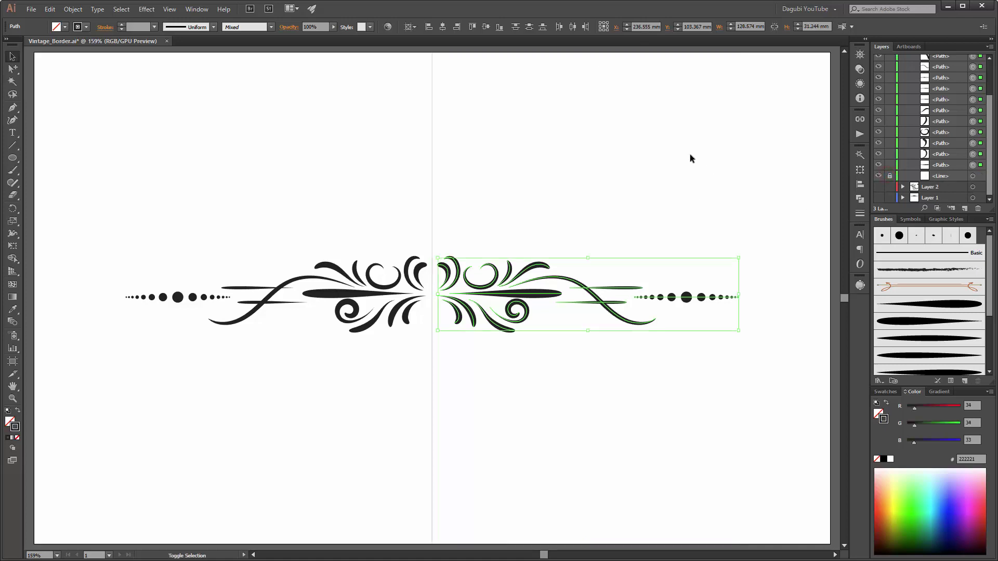
- Move the ornament straight up to Y 39.867 mm, collapse Layer 3's contents, and deselect the paths
key("shift+Up")
key("shift+Up")
key("shift+Up")
key("shift+Up")
key("shift+Up")
key("shift+Up")
key("shift+Up")
key("shift+Up")
key("shift+Up")
key("shift+Up")
key("shift+Up")
key("shift+Up")
key("shift+Up")
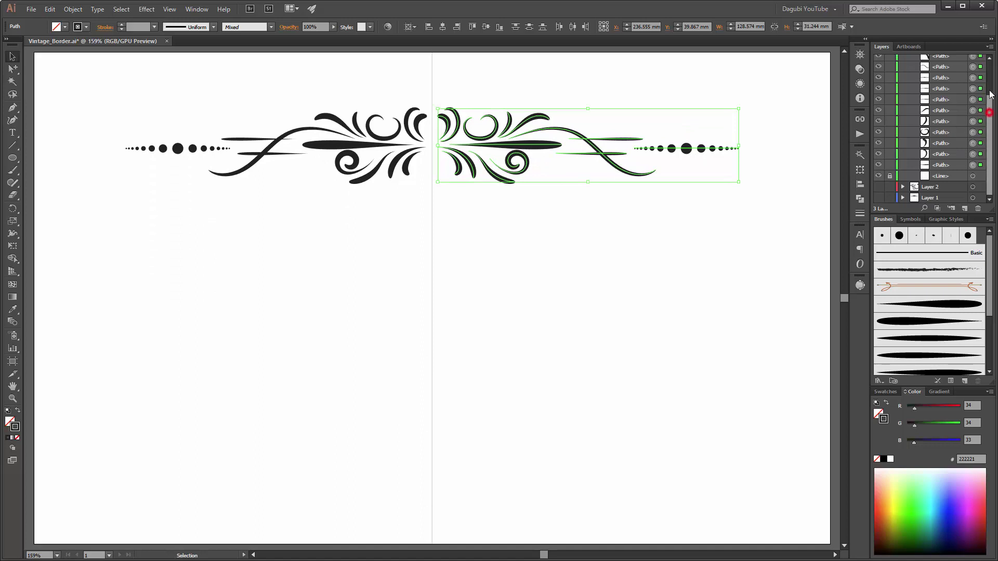
scroll(943, 91, "up", 5)
left_click(901, 61)
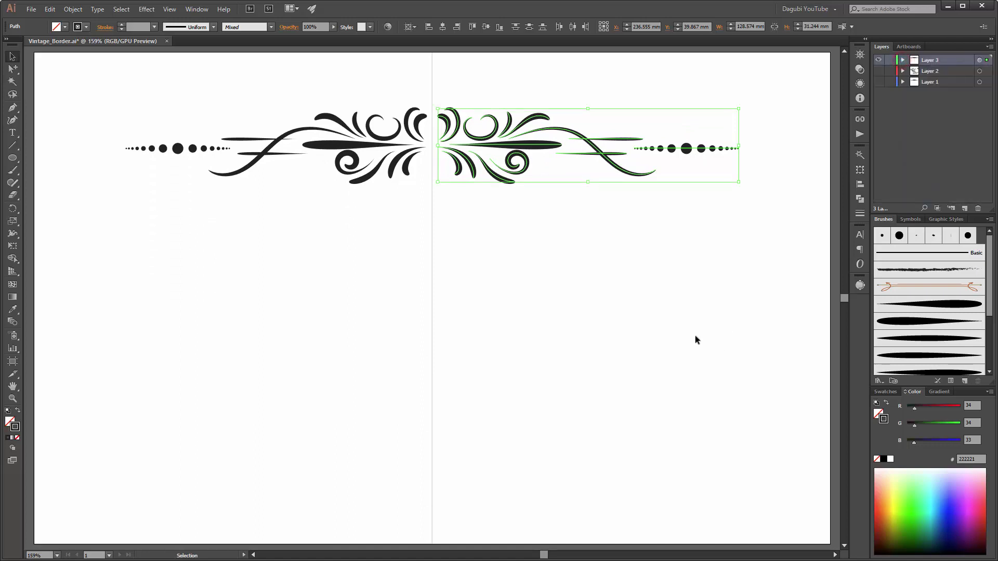
left_click(659, 338)
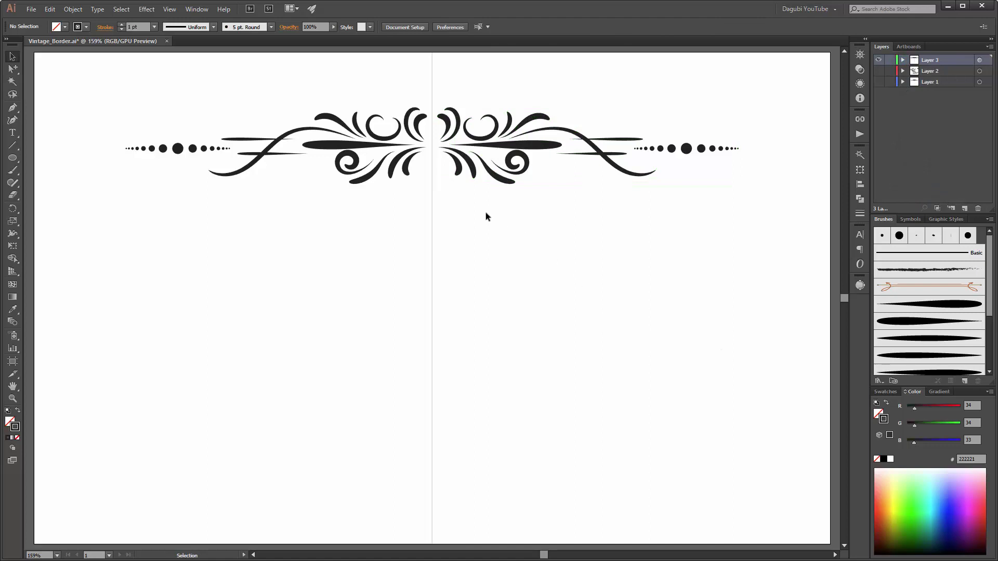
- Paint a black (000000) S-shaped stroke outward from the guide line below the ornament with the fifth art brush and set its weight to 0.75 pt
left_click(13, 170)
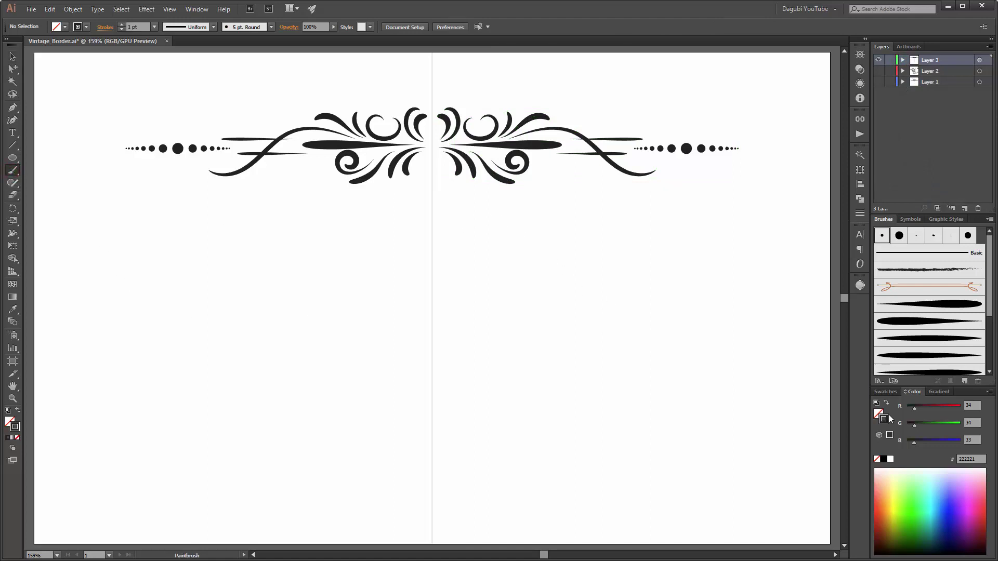
left_click(881, 459)
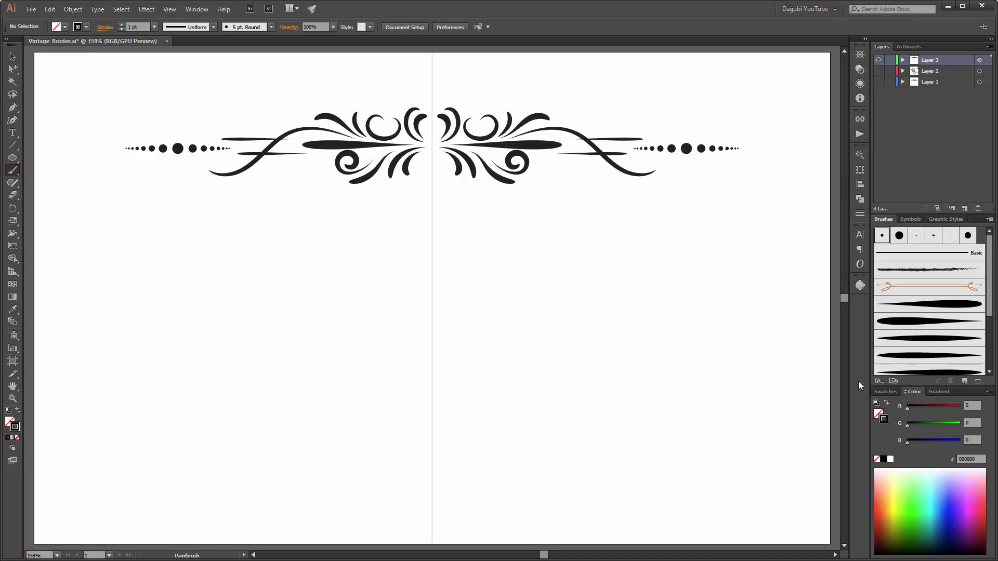
left_click_drag(988, 261, 990, 283)
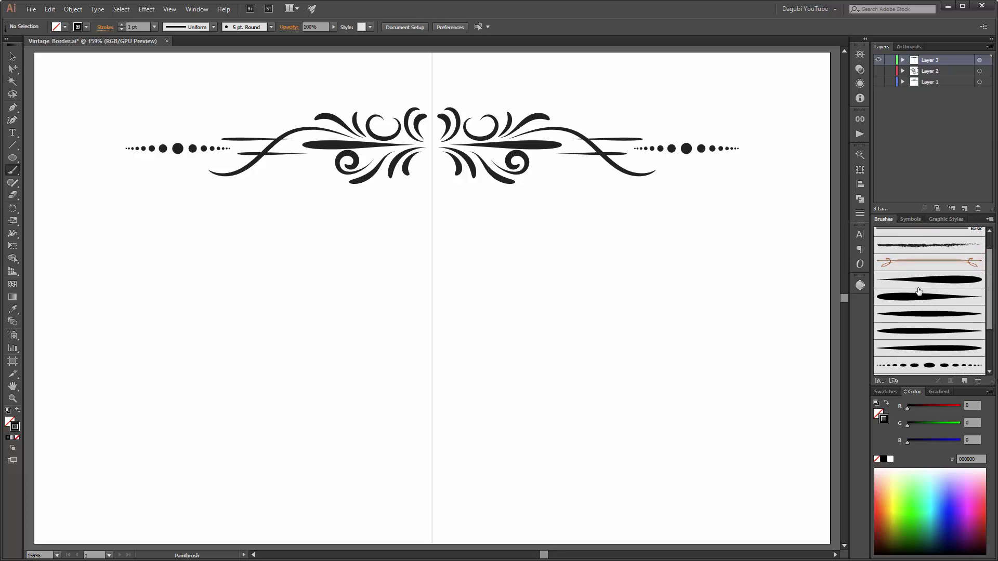
left_click(910, 346)
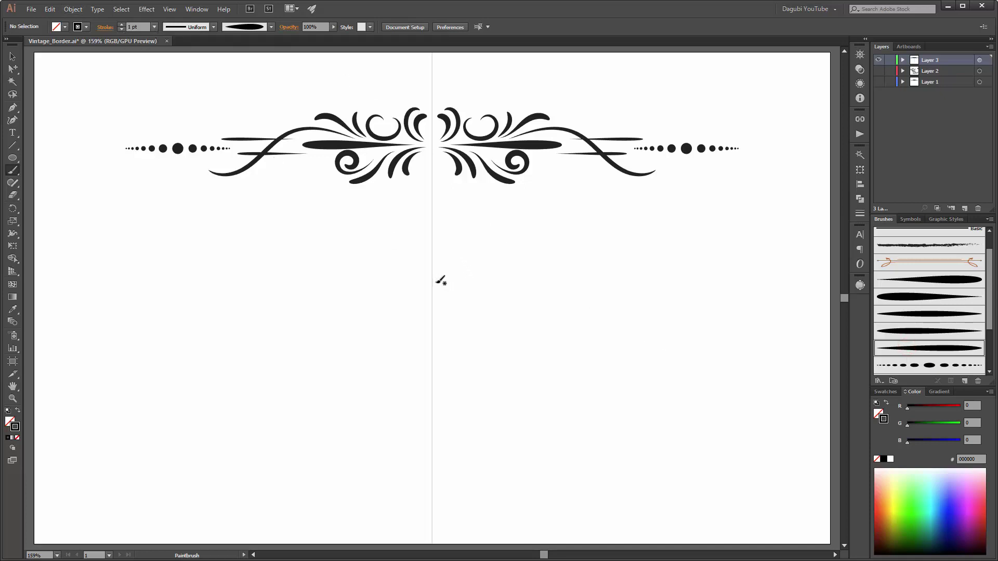
mouse_move(438, 283)
left_mouse_down()
mouse_move(440, 294)
mouse_move(488, 284)
left_mouse_up()
left_click(460, 289, "ctrl")
left_click(123, 29)
left_click(123, 30)
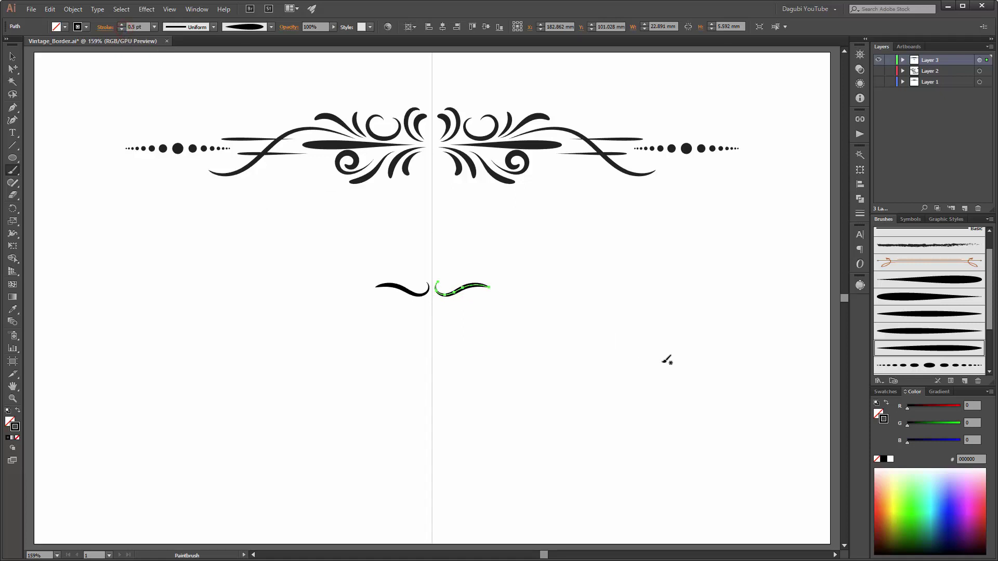
left_click(121, 23)
left_click(610, 360, "ctrl")
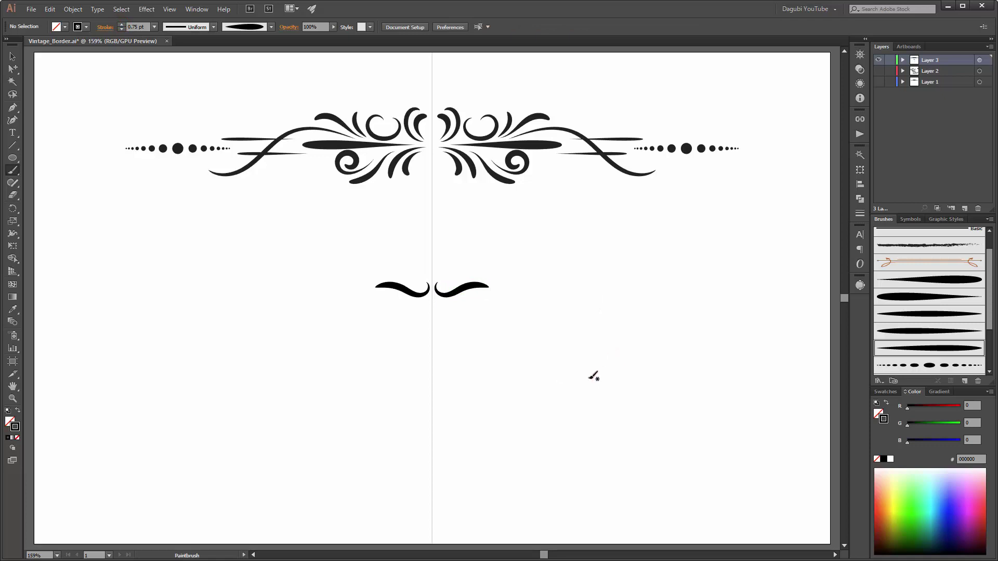
- Extend the new ornament outward and downward with three more wavy strokes, the first at 0.75 pt and the other two at 0.5 pt
left_click(454, 300)
left_click_drag(458, 301, 532, 298)
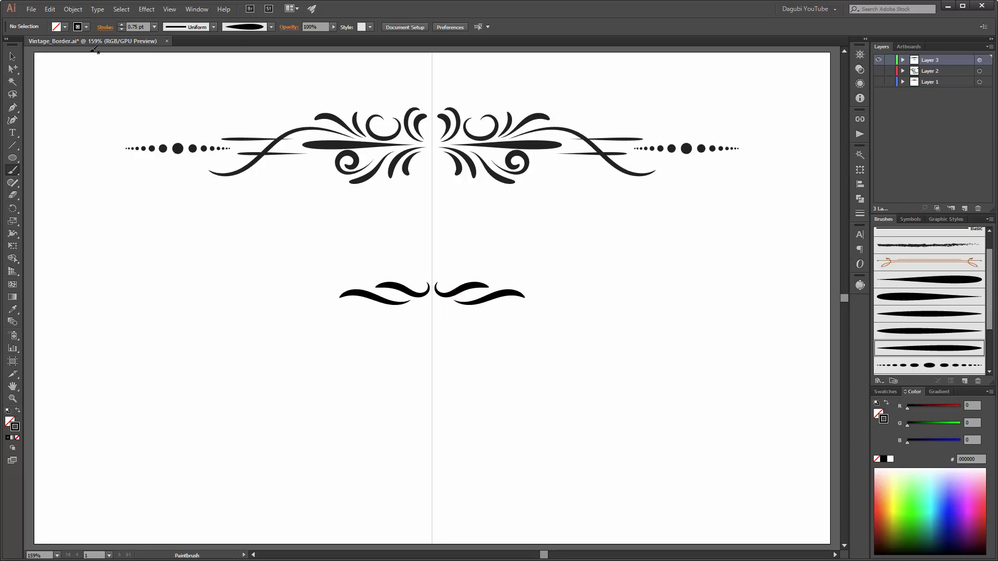
left_click(122, 29)
left_click_drag(498, 304, 582, 294)
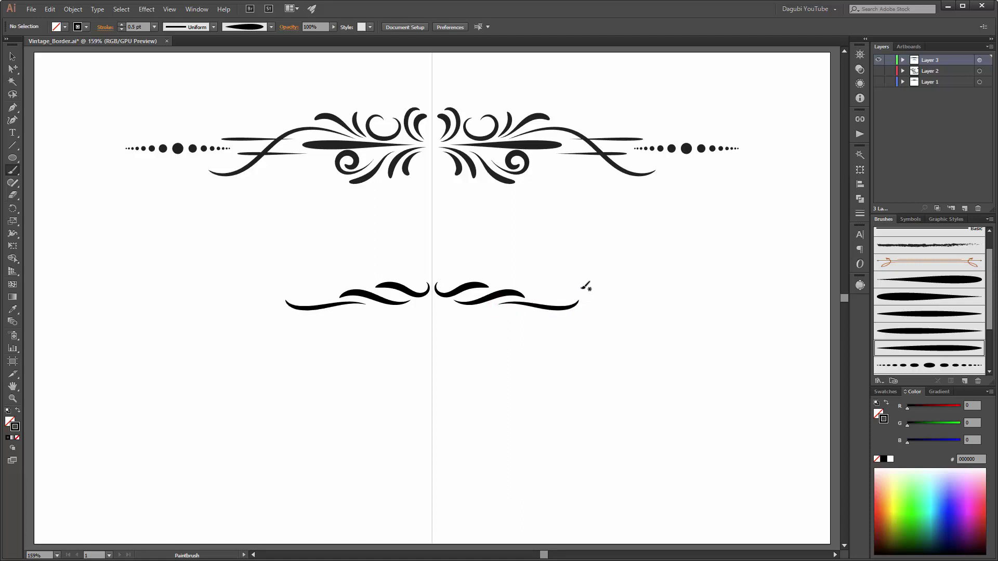
left_click_drag(483, 307, 552, 310)
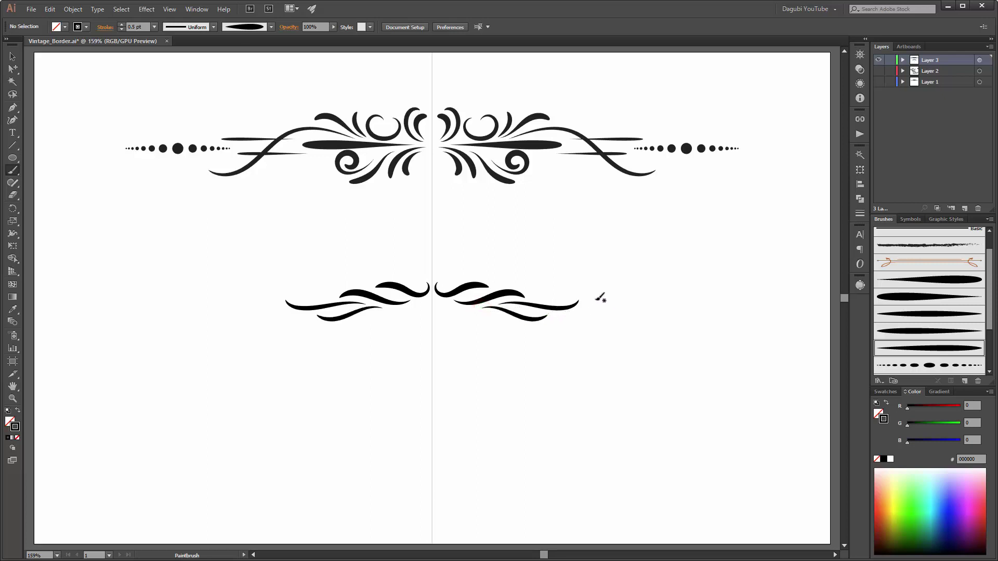
- Paint a small spiral above the outer end of the second wave with the right-heavy teardrop brush, and switch to the Selection tool
left_click(949, 279)
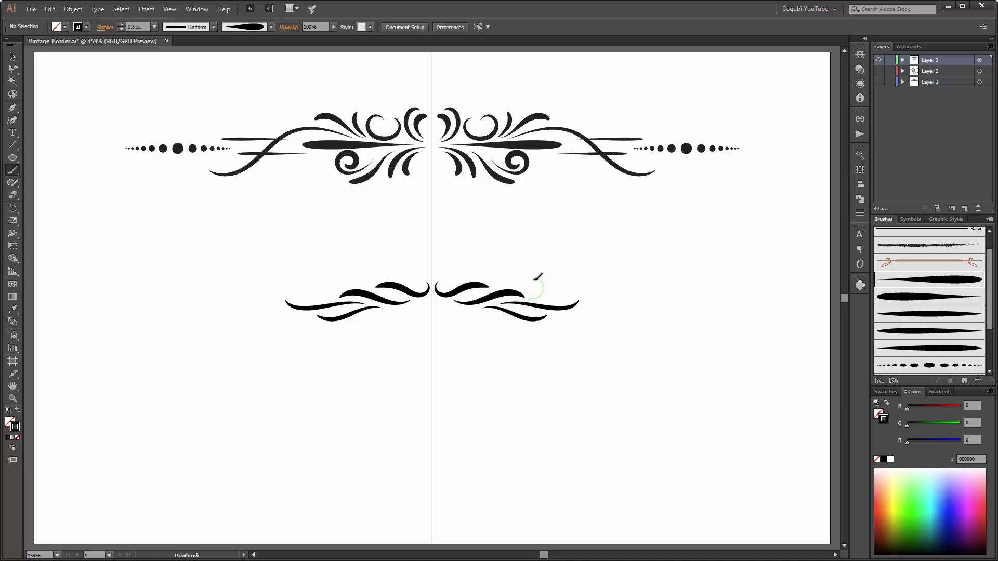
left_click_drag(538, 294, 540, 294)
key("v")
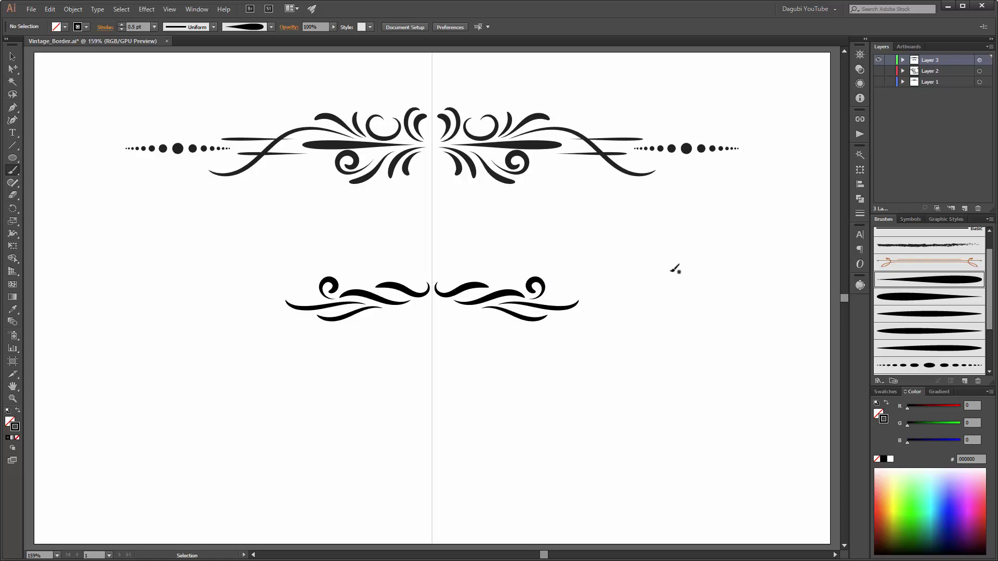
- Paint small curved leaf strokes at 0.25 pt outward from the spiral, above the outer wave
left_click(123, 29)
left_click_drag(540, 300, 552, 280)
left_click_drag(550, 296, 577, 287)
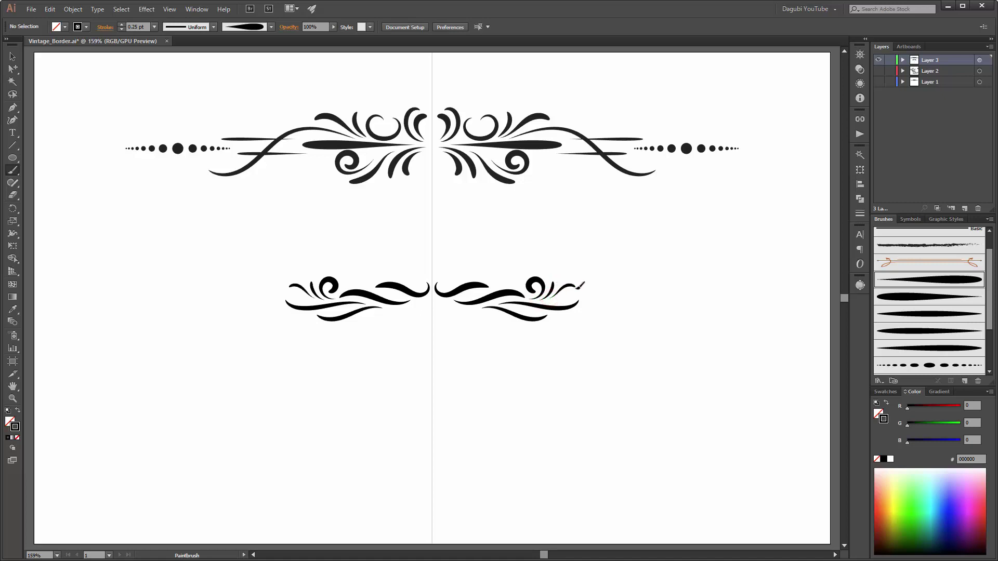
- Paint two arched strokes extending the lower ornament outward, using the third art brush at 0.5 pt
left_click(940, 315)
left_click(121, 24)
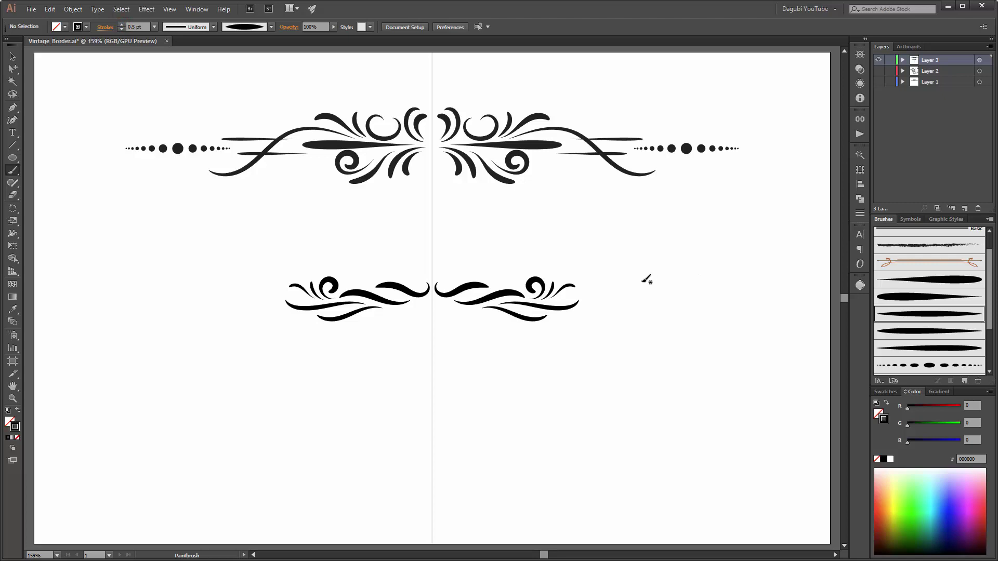
left_click_drag(542, 304, 593, 300)
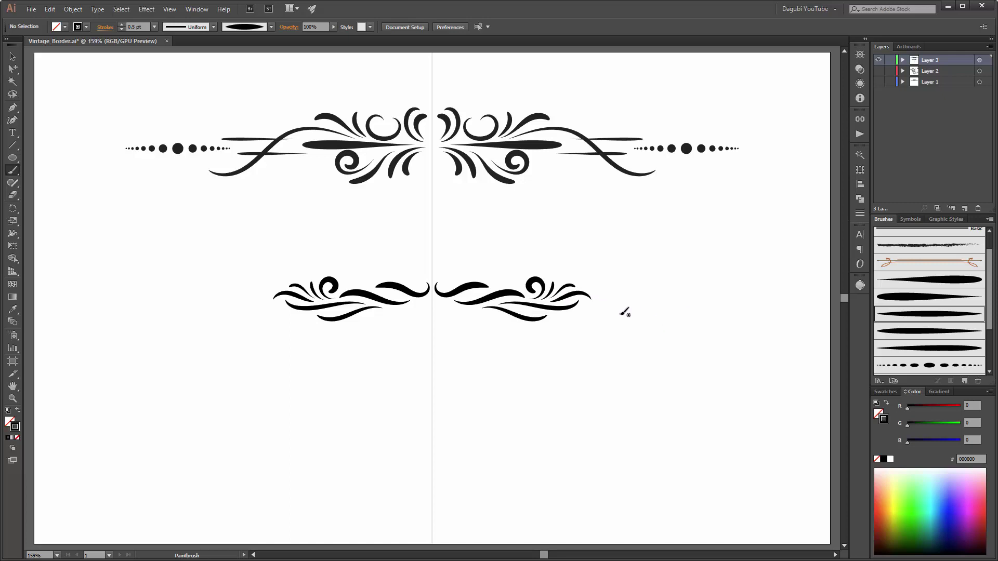
mouse_move(580, 309)
left_mouse_down()
mouse_move(612, 304)
mouse_move(632, 318)
left_mouse_up()
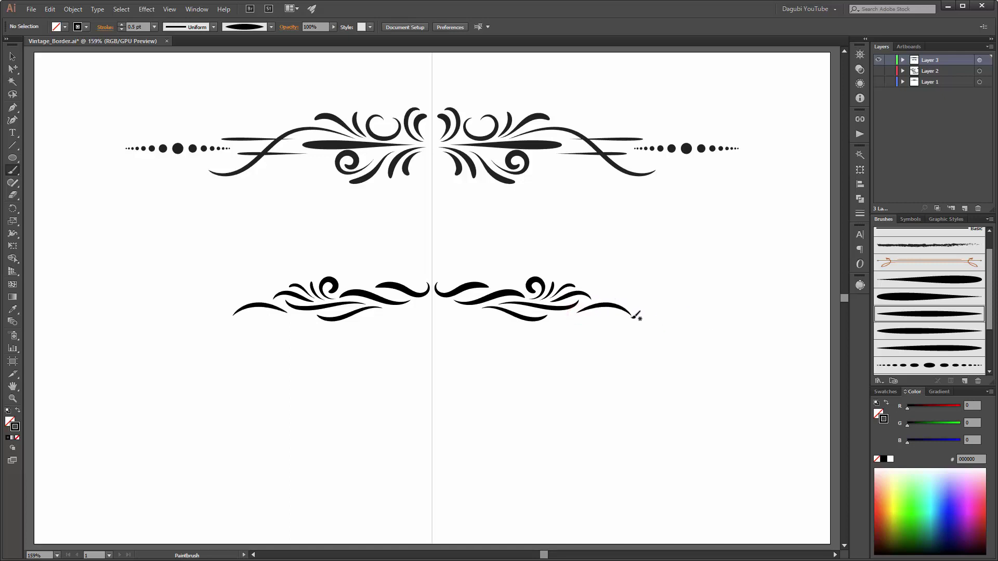
- Paint a round hook over the outer arch with the fifth art brush, and an upturned hook beyond it with the right-heavy teardrop brush
left_click(938, 343)
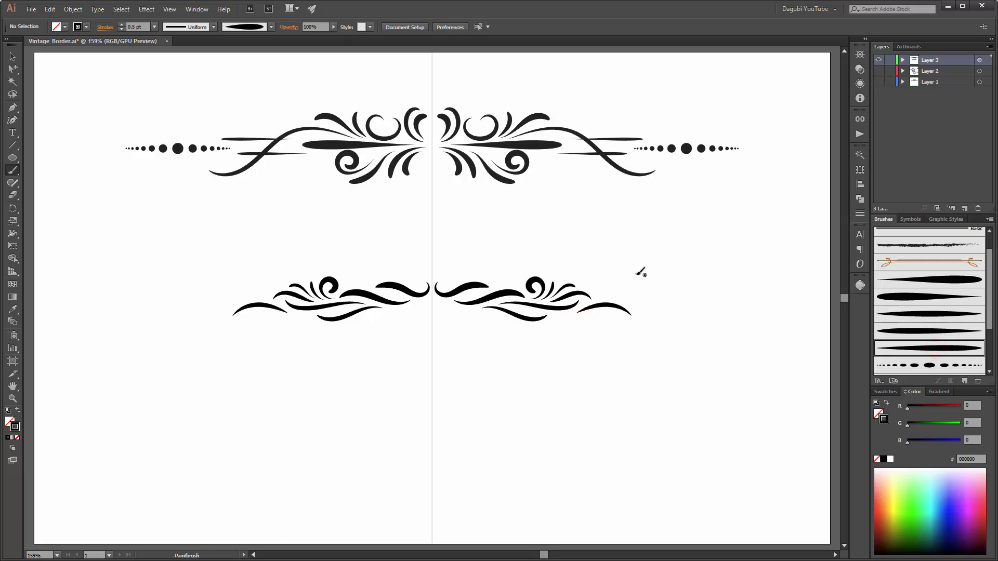
mouse_move(595, 299)
left_mouse_down()
mouse_move(615, 289)
mouse_move(626, 299)
mouse_move(613, 321)
left_mouse_up()
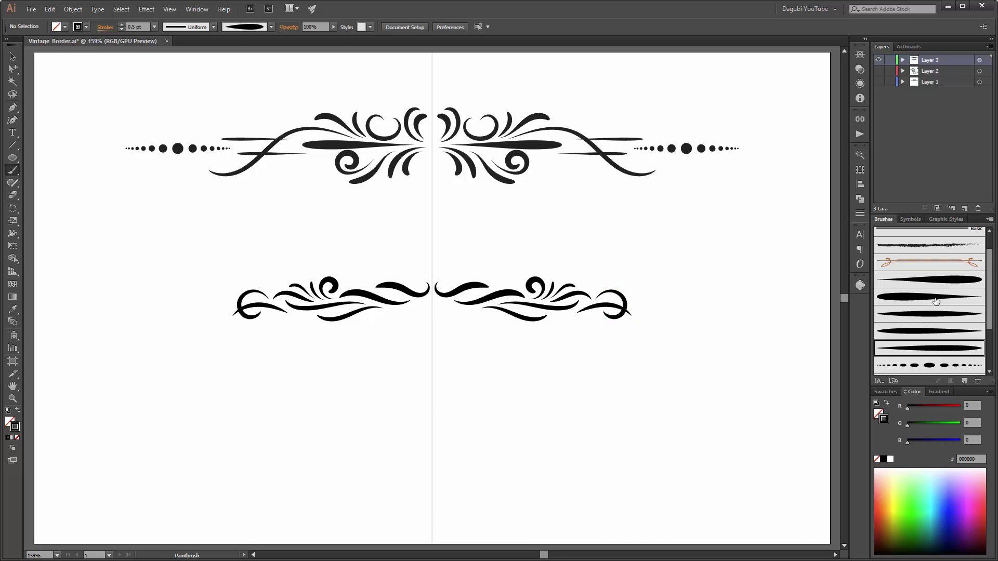
left_click(936, 282)
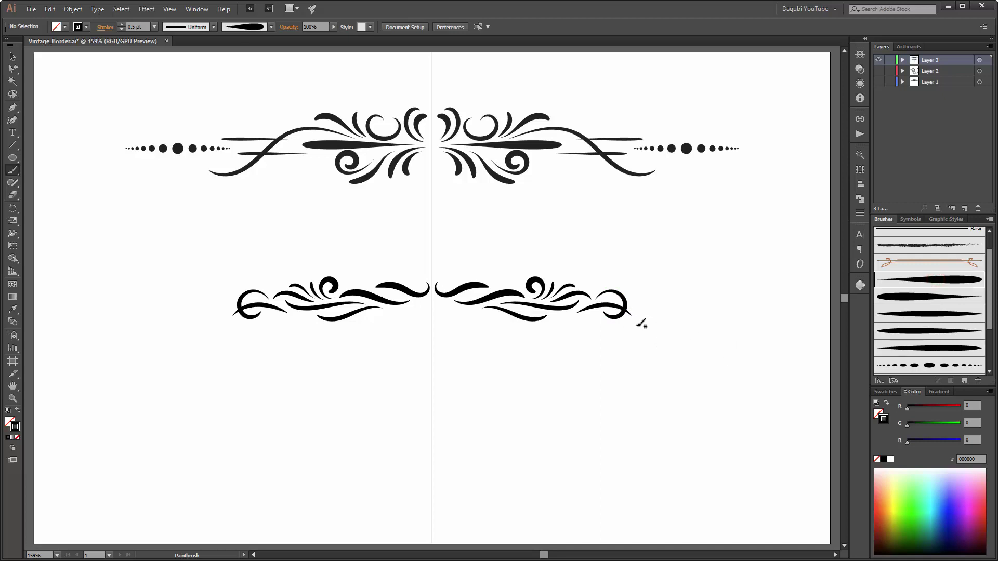
mouse_move(634, 318)
left_mouse_down()
mouse_move(651, 322)
mouse_move(663, 303)
left_mouse_up()
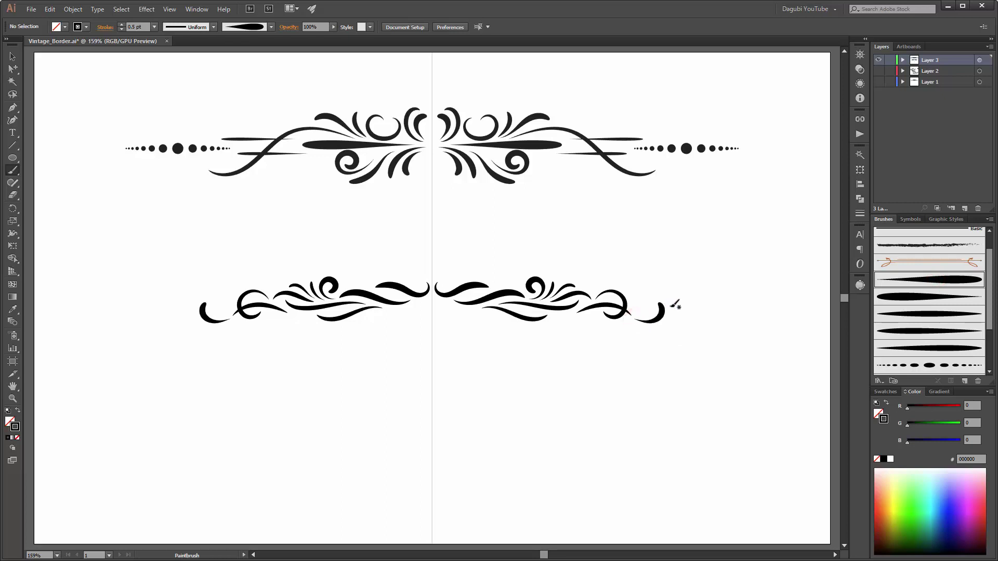
- Paint smaller leaf strokes inside the outermost hook and a long straight horizontal stroke beyond it, all at 0.25 pt
left_click(121, 29)
mouse_move(636, 318)
left_mouse_down()
mouse_move(644, 299)
mouse_move(640, 314)
mouse_move(660, 304)
left_mouse_up()
left_click_drag(676, 314, 783, 313)
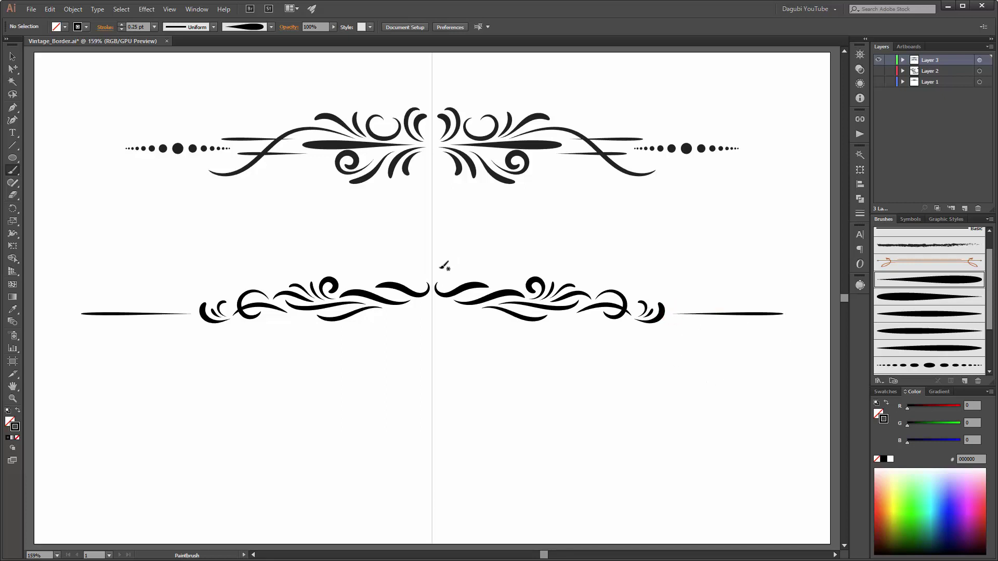
- Paint a small curl beside the guide line atop the lower ornament and restyle it with the fourth art brush at 0.5 pt
mouse_move(434, 280)
left_mouse_down()
mouse_move(441, 272)
mouse_move(446, 287)
left_mouse_up()
left_click(446, 282, "ctrl")
left_click(935, 329)
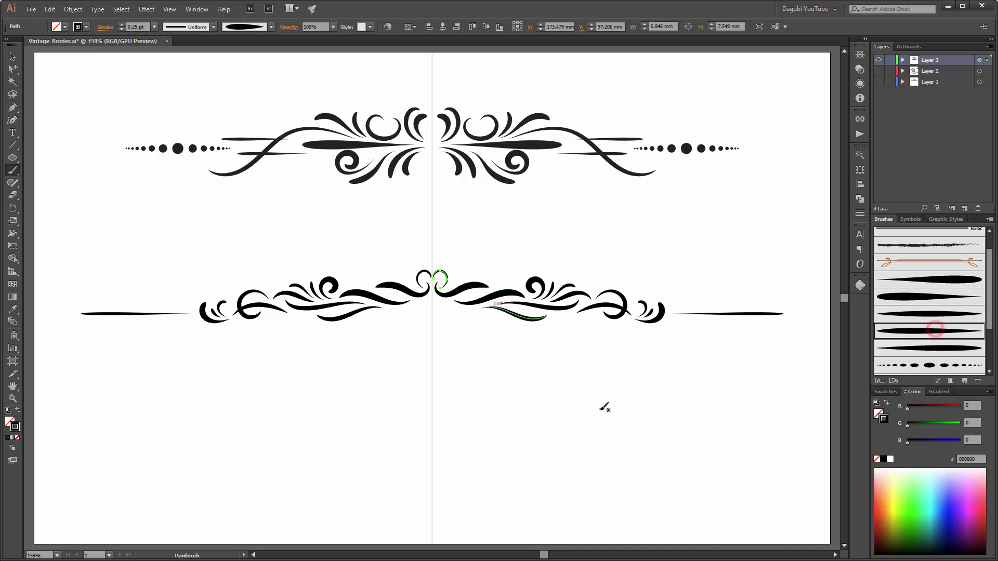
left_click(605, 470, "ctrl")
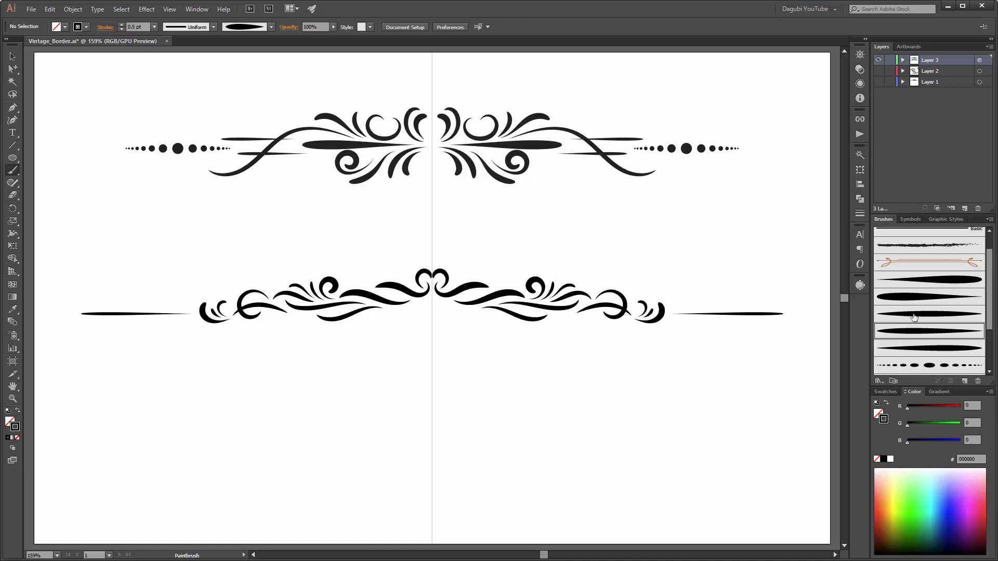
- Paint a wavy stroke under the ornament's center and small teardrops above it with the right-heavy teardrop brush at 0.5 pt
left_click(935, 282)
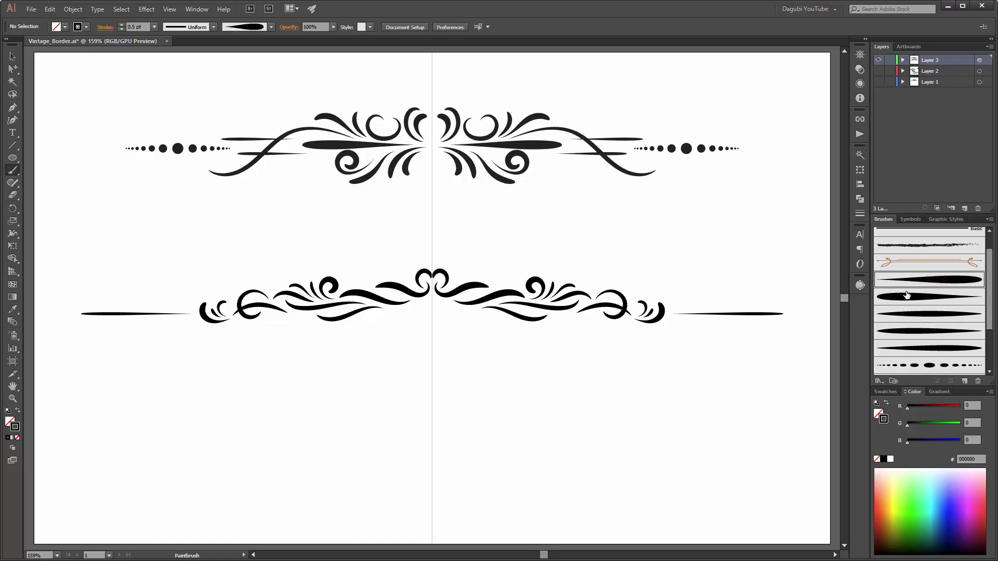
mouse_move(439, 298)
left_mouse_down()
mouse_move(438, 310)
mouse_move(461, 320)
mouse_move(504, 322)
left_mouse_up()
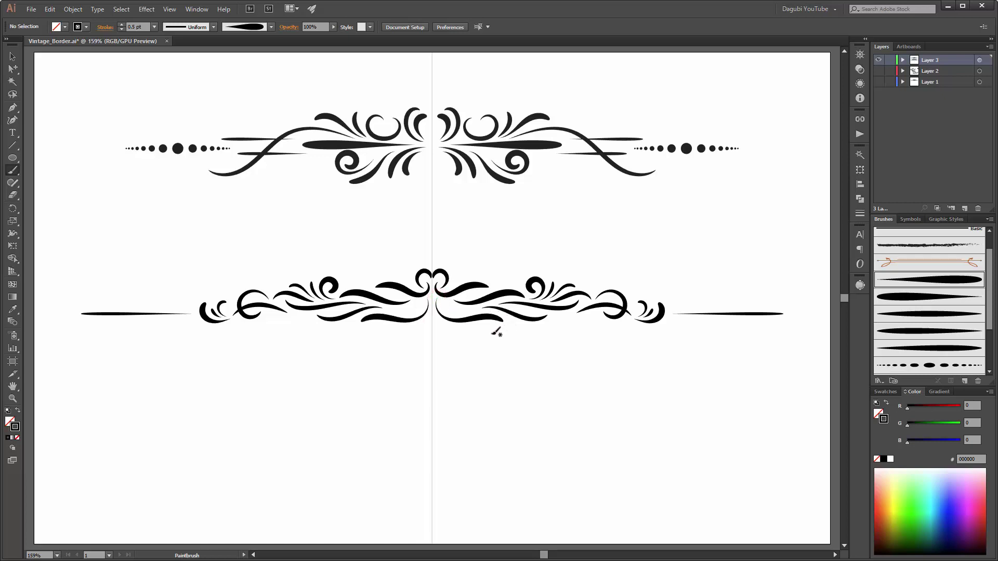
left_click_drag(441, 301, 450, 310)
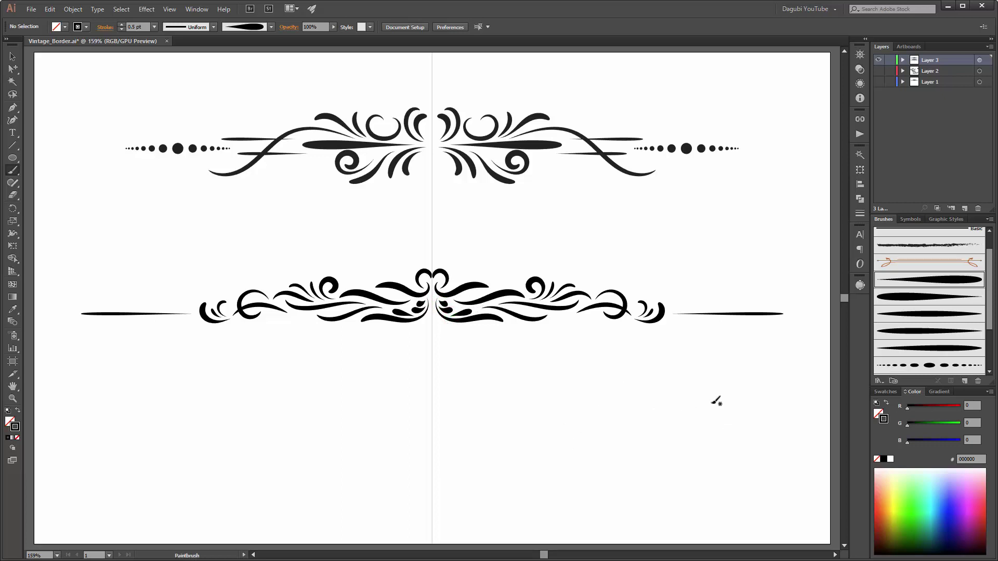
- Move the whole lower ornament straight down near the artboard's lower edge, deselect it, and return to the Paintbrush tool
key("v")
left_click_drag(289, 234, 800, 372)
key("shift+Down")
key("shift+Down")
key("shift+Down")
key("shift+Down")
key("shift+Down")
key("shift+Down")
key("shift+Down")
key("shift+Down")
key("shift+Down")
key("shift+Down")
key("shift+Down")
key("shift+Down")
key("ctrl+shift+a")
key("b")
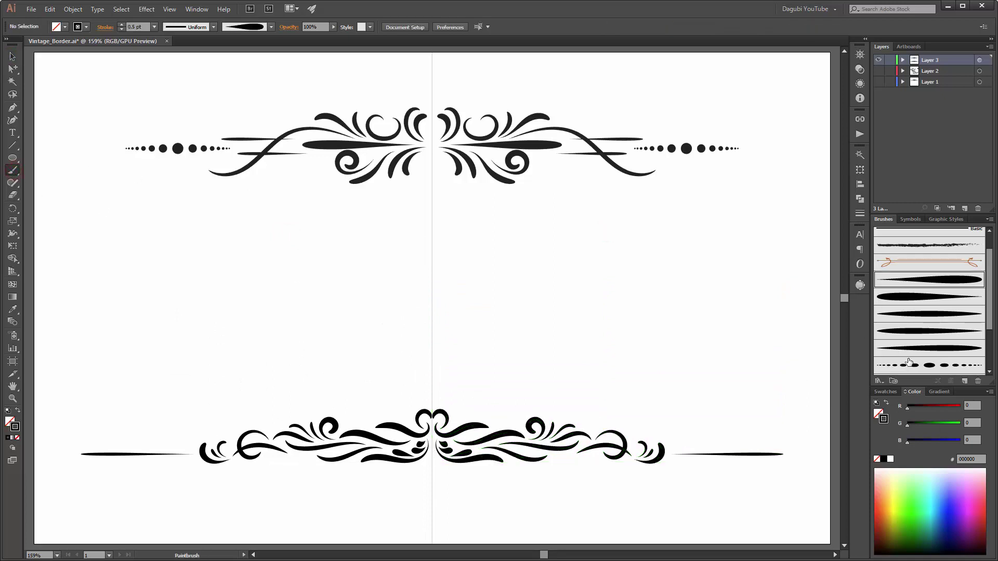
- Paint an S-curve rising from the guide line between the two ornaments as half a heart, using the fifth art brush at 0.75 pt
left_click(930, 347)
left_click_drag(435, 314, 470, 250)
key("ctrl+z")
mouse_move(436, 338)
left_mouse_down()
mouse_move(473, 267)
mouse_move(458, 265)
left_mouse_up()
left_click(606, 301, "ctrl")
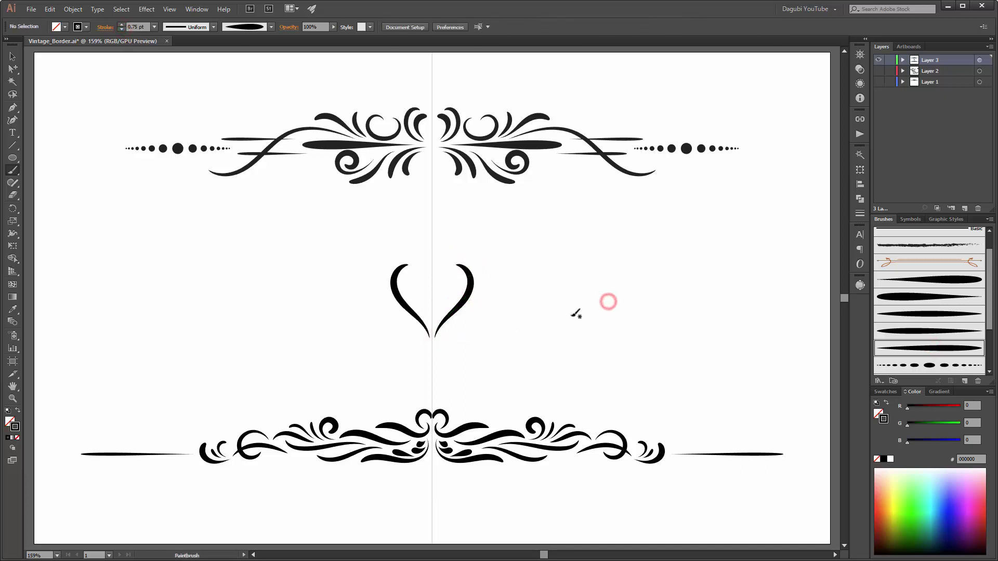
- Surround the heart with outer and lower curls, then add inner spirals and small upper hooks with the right-heavy teardrop brush
mouse_move(441, 332)
left_mouse_down()
mouse_move(499, 286)
mouse_move(491, 279)
left_mouse_up()
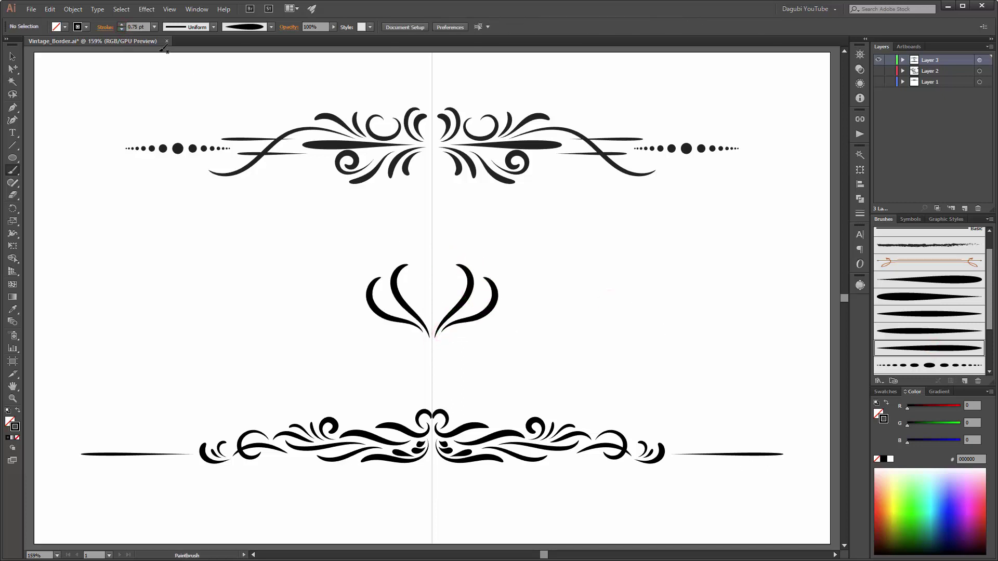
mouse_move(436, 337)
left_mouse_down()
mouse_move(457, 335)
mouse_move(453, 355)
mouse_move(464, 330)
mouse_move(492, 338)
mouse_move(497, 318)
left_mouse_up()
left_click(929, 279)
mouse_move(468, 288)
left_mouse_down()
mouse_move(446, 267)
mouse_move(447, 309)
mouse_move(461, 292)
mouse_move(448, 286)
mouse_move(489, 257)
left_mouse_up()
left_click(918, 294)
- Paint a large S-shaped curl outward from the heart with the fifth art brush and set its weight to 1 pt
left_click(932, 347)
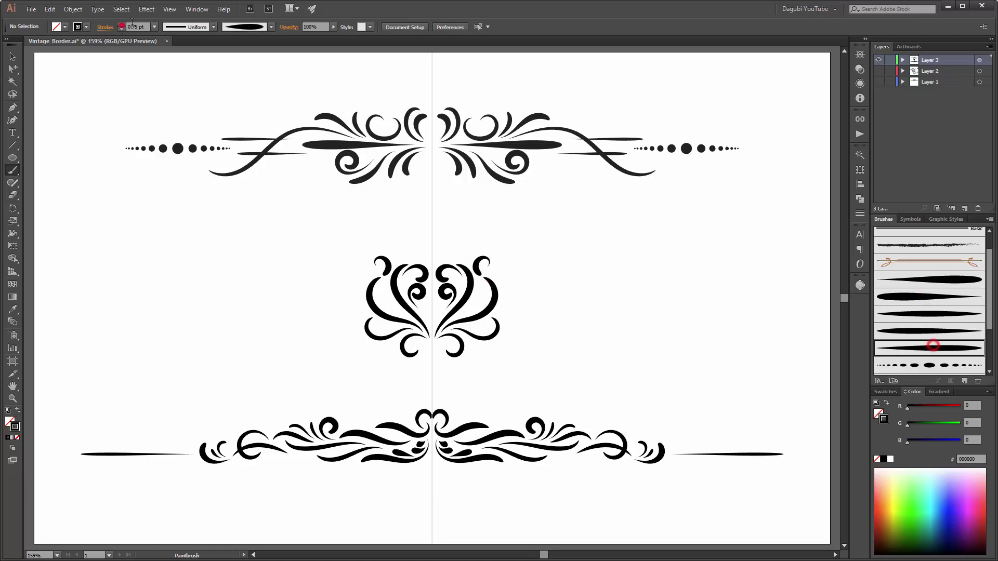
mouse_move(509, 333)
left_mouse_down()
mouse_move(555, 311)
mouse_move(602, 327)
mouse_move(595, 296)
left_mouse_up()
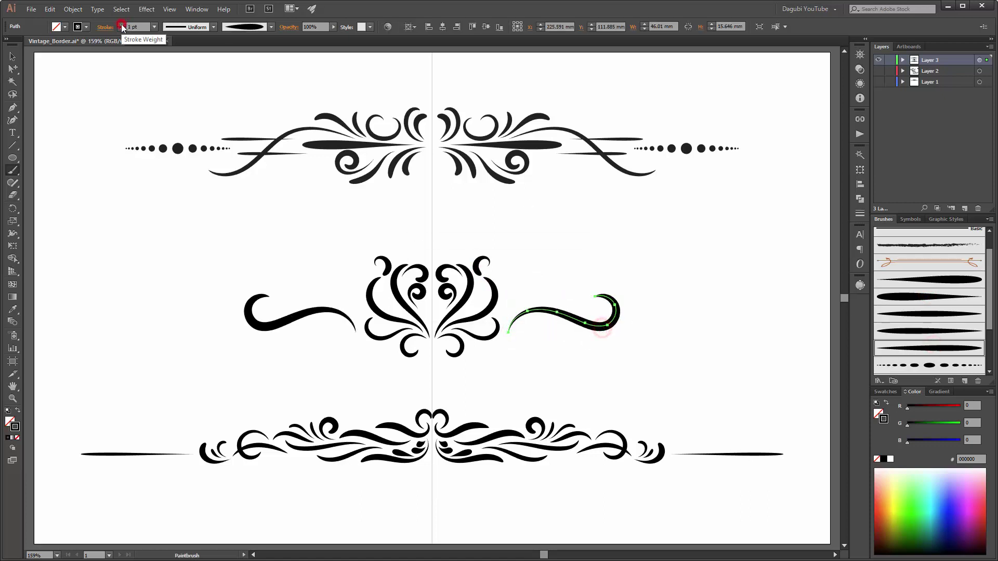
left_click(719, 256, "ctrl")
- Paint three teardrop leaves above the inner part of the large S-curl with the right-heavy teardrop brush at 1 pt
left_click(923, 281)
mouse_move(508, 320)
left_mouse_down()
mouse_move(517, 292)
mouse_move(535, 292)
left_mouse_up()
left_click_drag(544, 307, 570, 299)
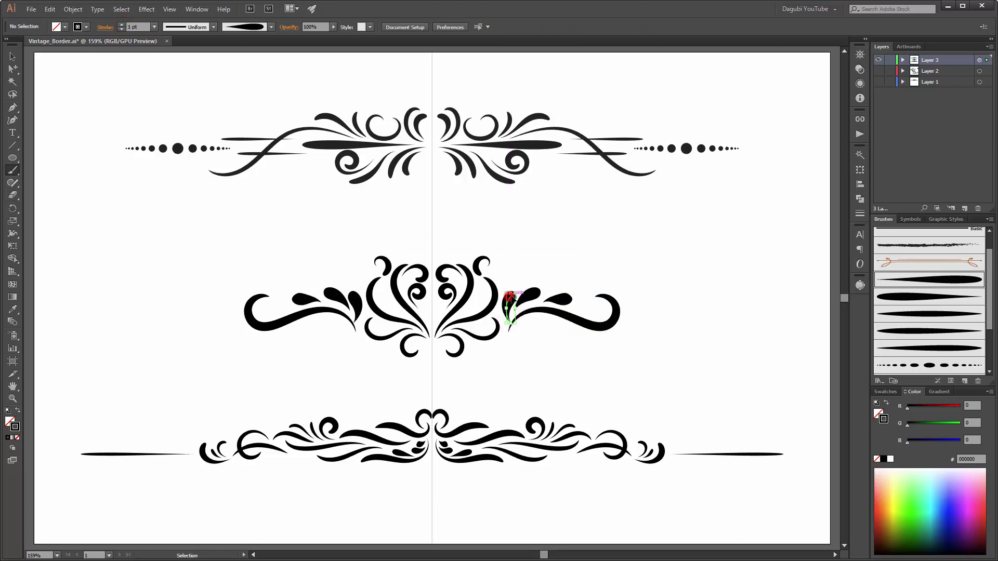
left_click(679, 267, "ctrl")
- Paint a short curved trail of dots above the large S-curl's outer end with the large-to-small dotted brush
left_click_drag(989, 299, 990, 351)
left_click(937, 319)
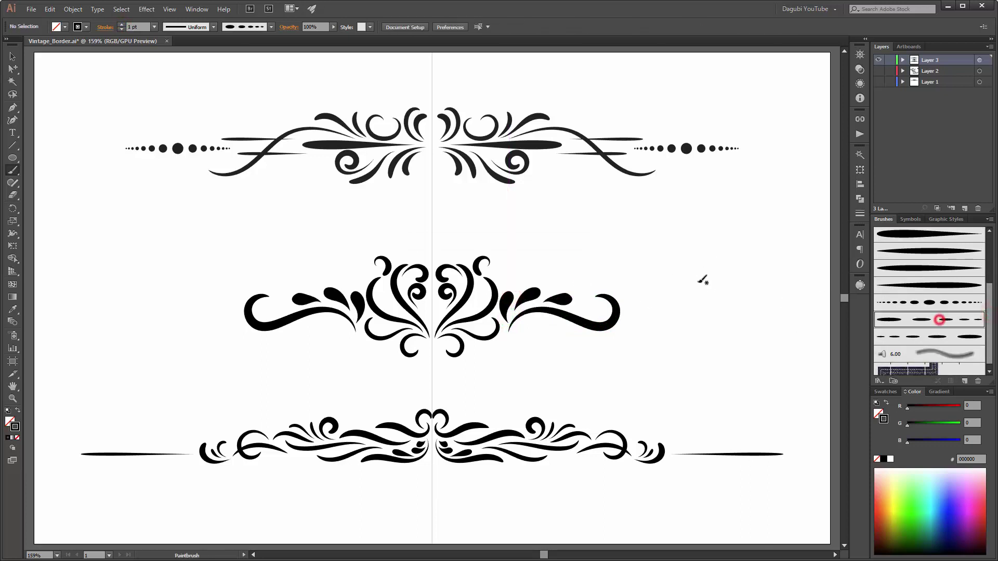
left_click_drag(586, 297, 588, 279)
- Extend the middle ornament outward with wavy strokes from the fifth art brush, and paint leaf strokes above them
left_click(941, 285)
mouse_move(625, 324)
left_mouse_down()
mouse_move(705, 326)
mouse_move(746, 310)
mouse_move(787, 311)
left_mouse_up()
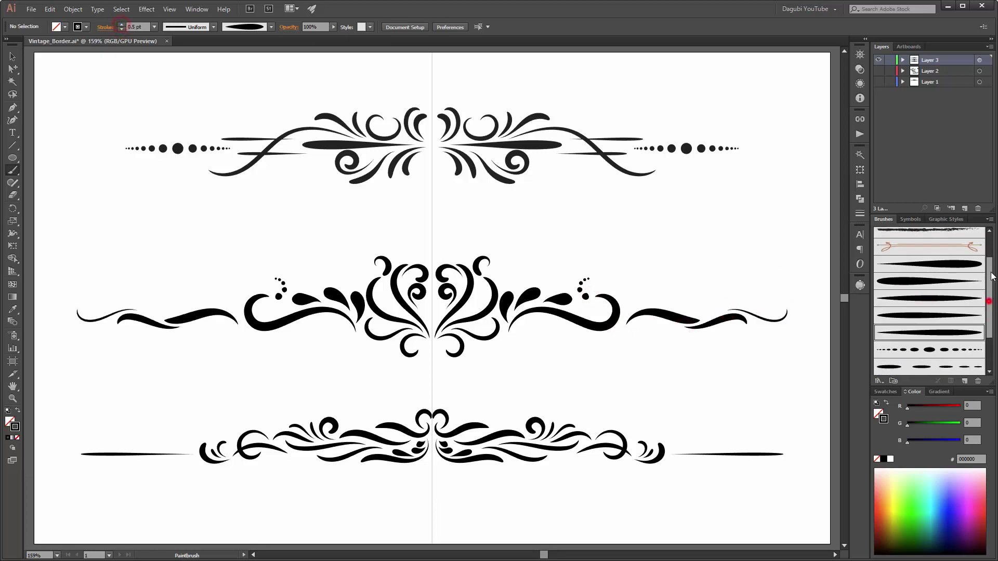
mouse_move(625, 315)
left_mouse_down()
mouse_move(628, 294)
mouse_move(688, 310)
mouse_move(736, 298)
left_mouse_up()
- Add dots growing outward above the outer waves with the small-to-large dotted brush, and a center-heavy dotted trail under the S-curl
scroll(979, 336, "down", 2)
left_click(956, 355)
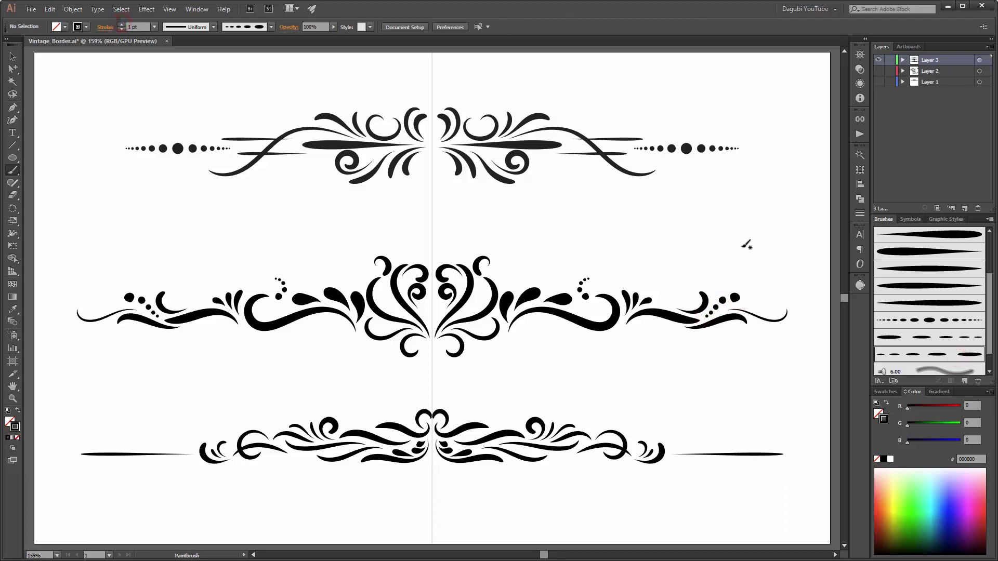
left_click(934, 320)
left_click_drag(510, 331, 569, 330)
- Add thin right-heavy teardrop strokes inside the outer hook, under the waves and within the heart's curls, reducing the weight to 0.25 pt
left_click(959, 234)
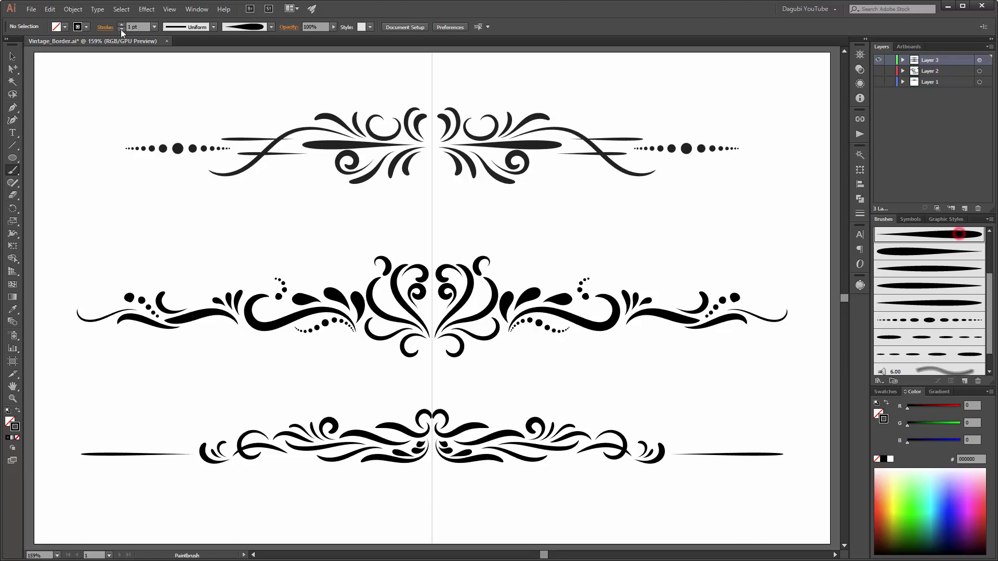
mouse_move(767, 319)
left_mouse_down()
mouse_move(777, 305)
mouse_move(749, 308)
mouse_move(759, 306)
left_mouse_up()
left_click_drag(627, 325, 724, 329)
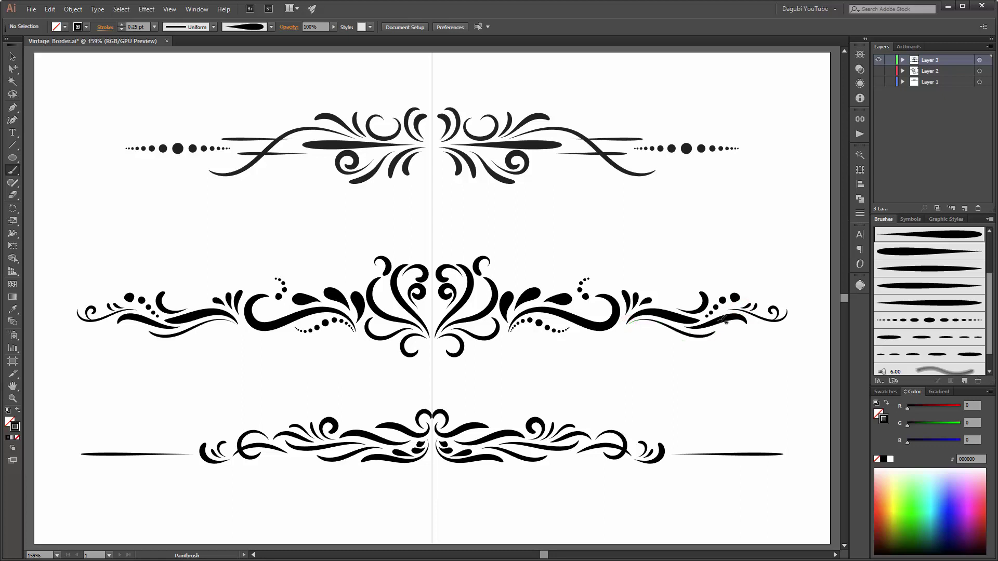
mouse_move(440, 339)
left_mouse_down()
mouse_move(496, 334)
mouse_move(478, 335)
mouse_move(494, 326)
mouse_move(461, 317)
mouse_move(486, 290)
left_mouse_up()
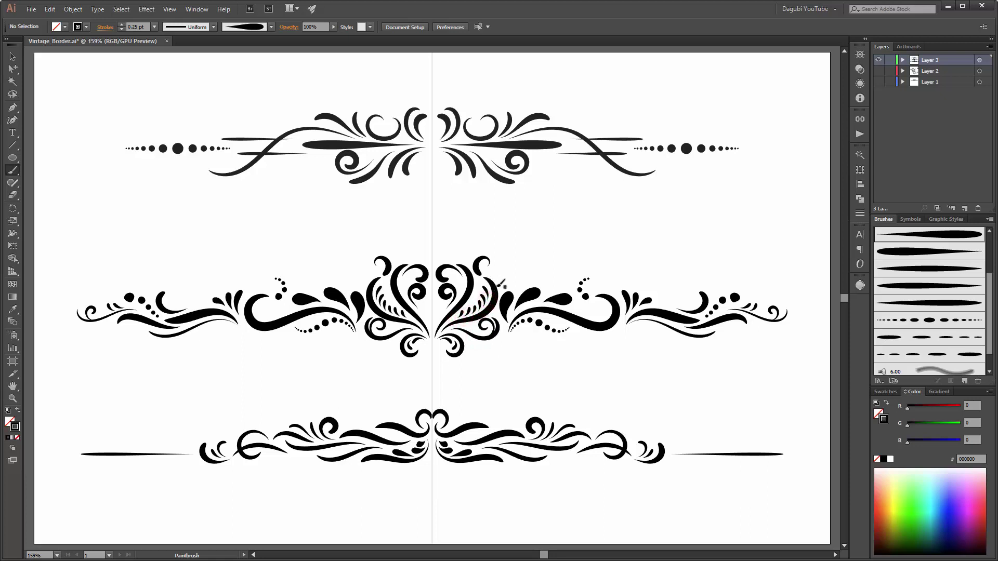
- Paint a short dotted trail above the heart's top curl with the large-to-small dotted brush and set its weight to 1 pt
left_click(896, 337)
left_click_drag(450, 247, 452, 262)
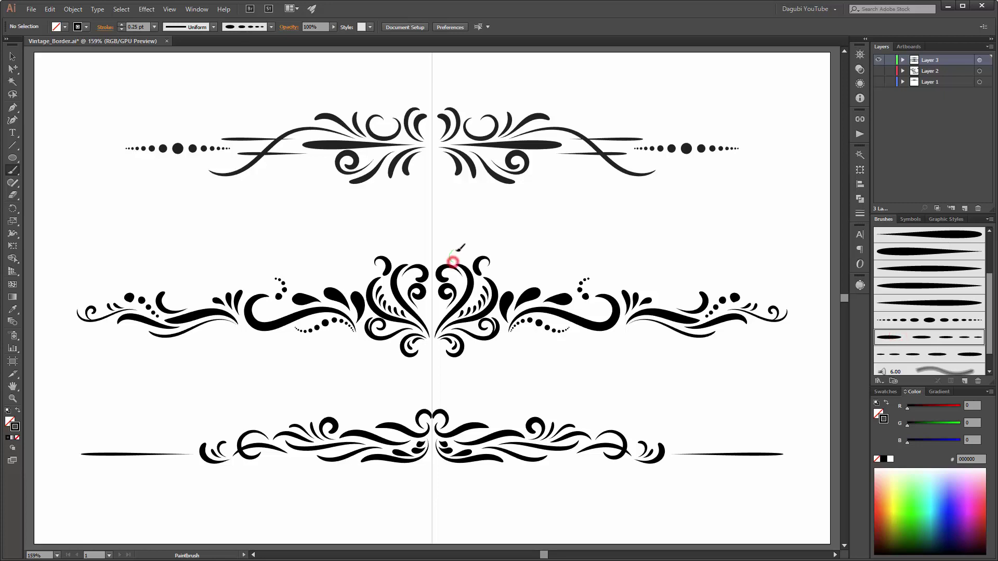
left_click(561, 222, "ctrl")
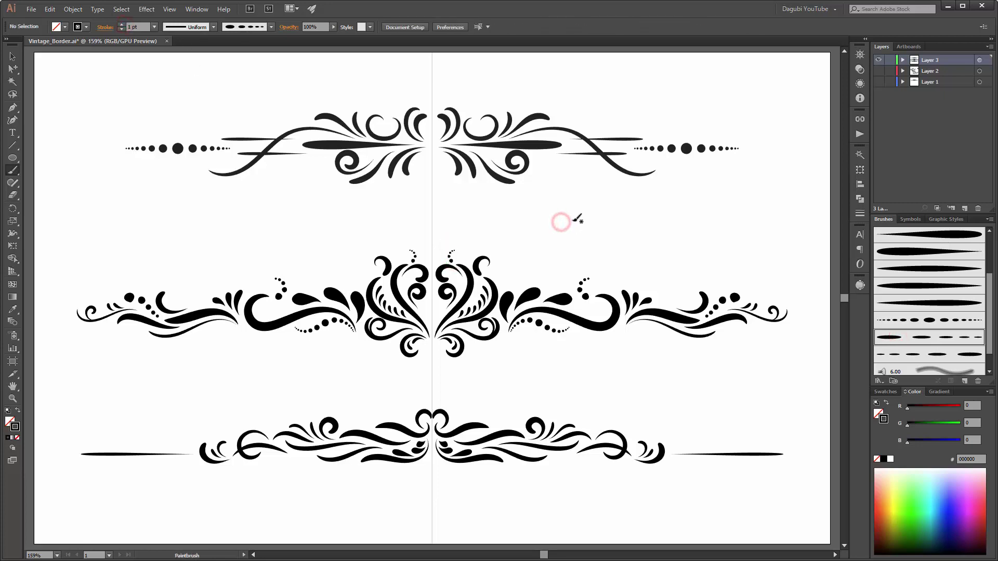